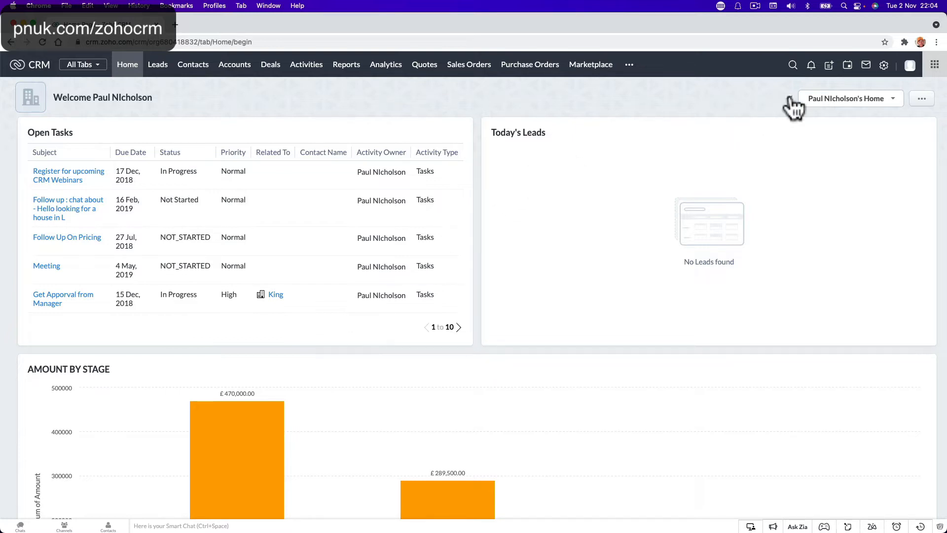
Step: Open Zoho CRM's Setup page from the gear icon in the top bar
click(883, 69)
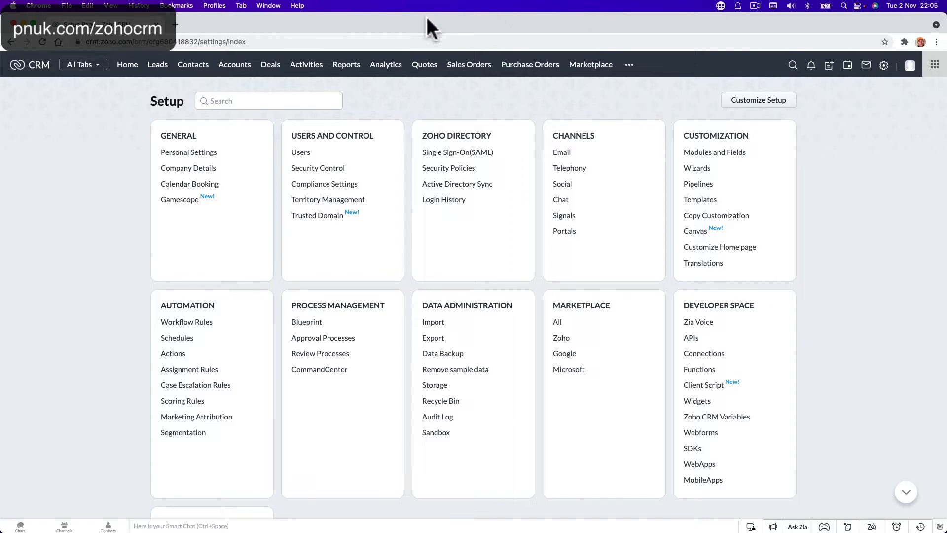
mouse_move(413, 524)
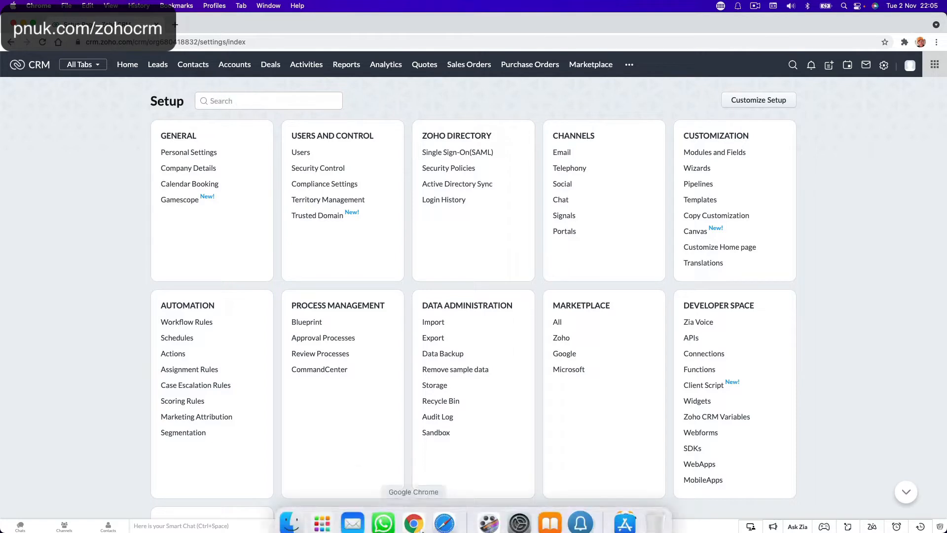
right_click(383, 513)
click(395, 478)
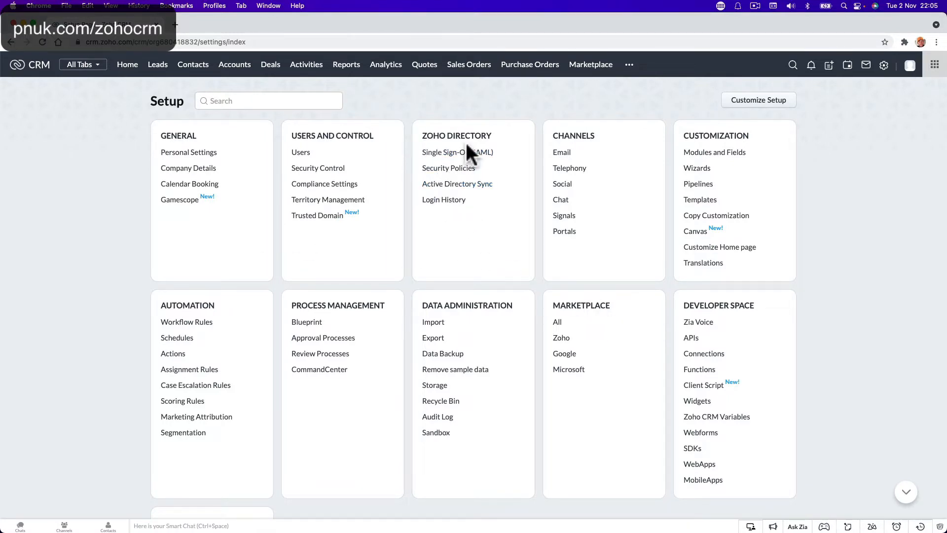
click(734, 153)
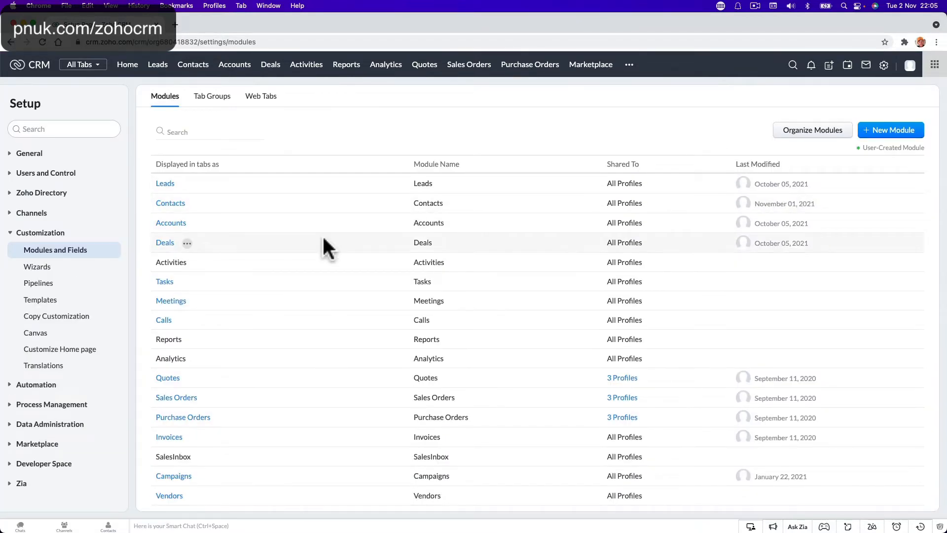
Step: Open the Contacts module's layouts from the Modules and Fields list
mouse_move(187, 203)
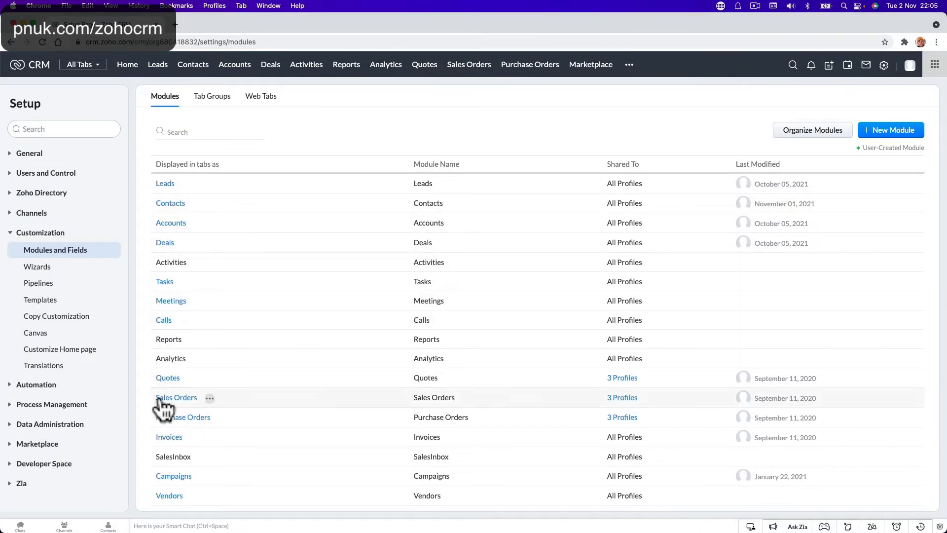
click(171, 202)
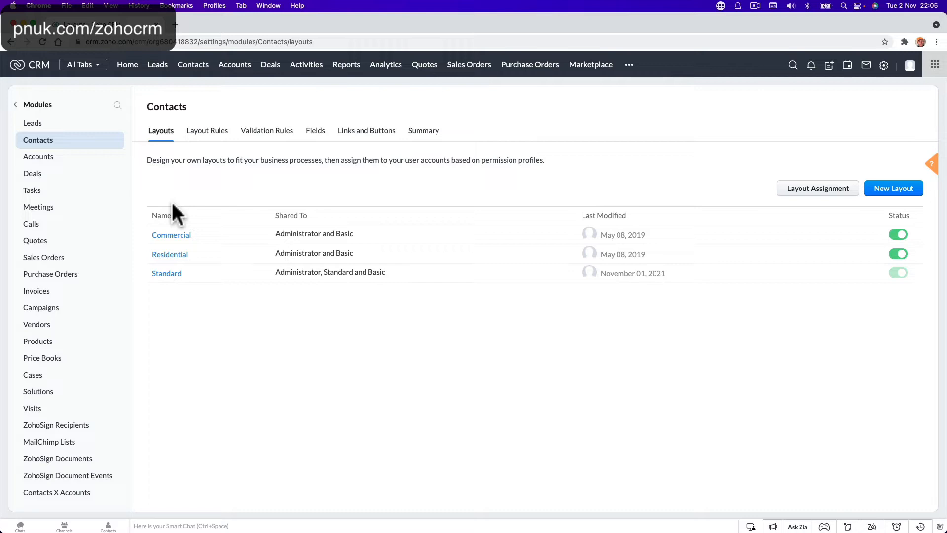
Step: Open the Standard Contacts layout for editing and find the Courses section's Expiry field
click(175, 273)
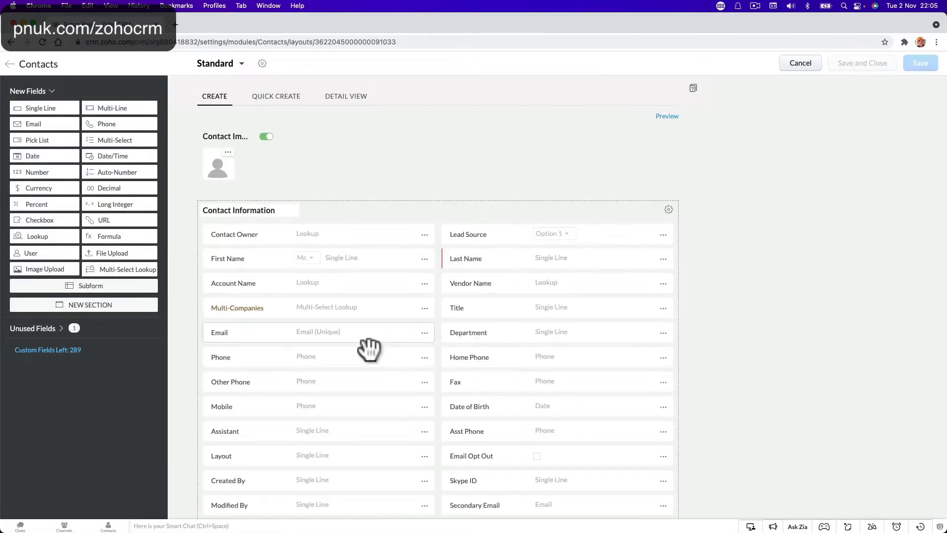
scroll(369, 350, down, 15)
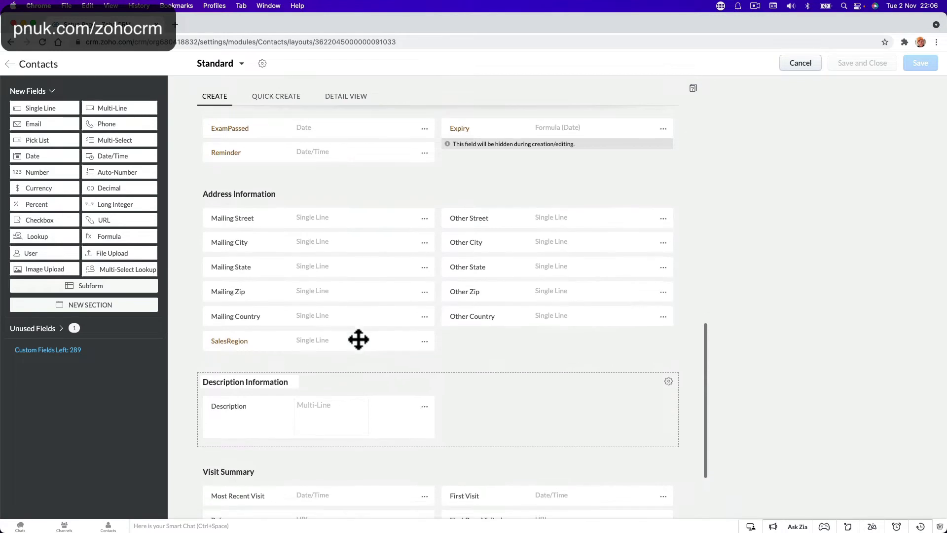
scroll(357, 339, up, 5)
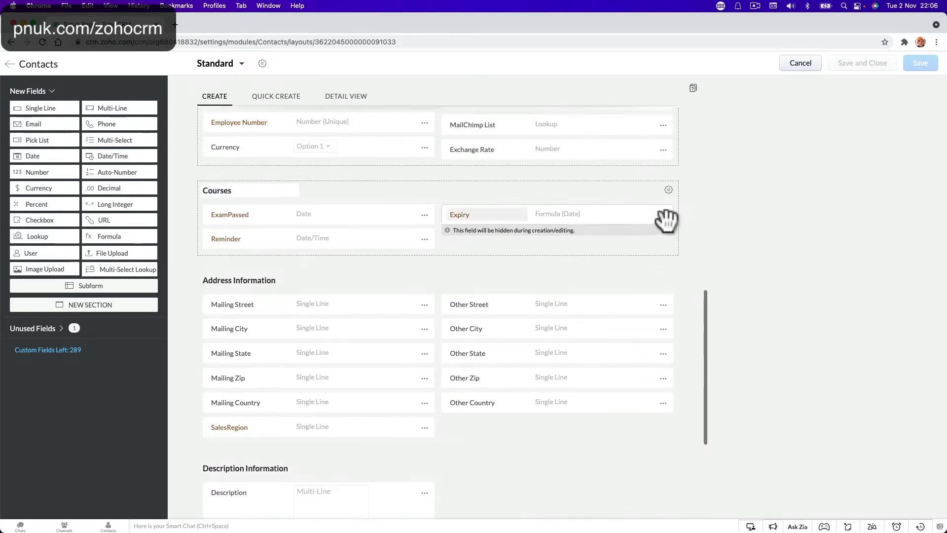
click(668, 191)
click(566, 232)
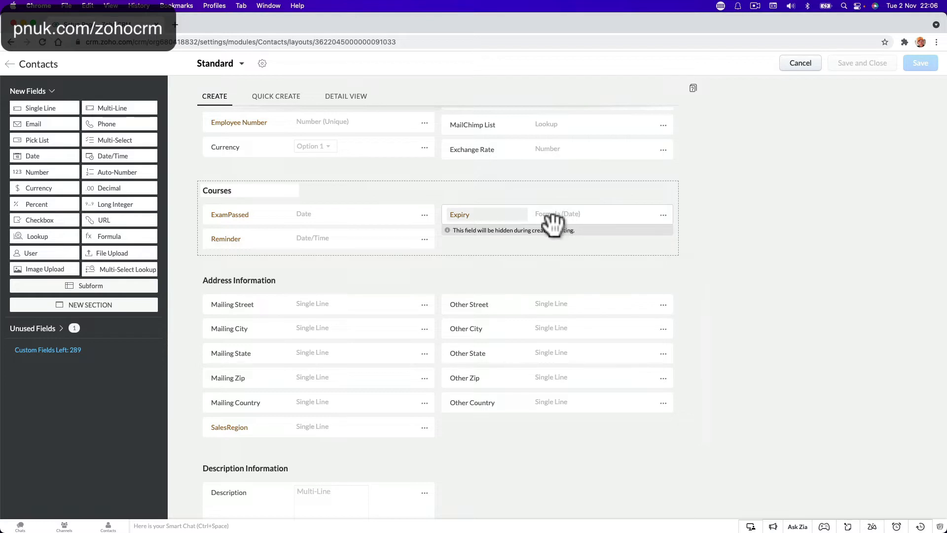
mouse_move(550, 225)
mouse_down()
mouse_move(554, 238)
mouse_move(546, 226)
mouse_up()
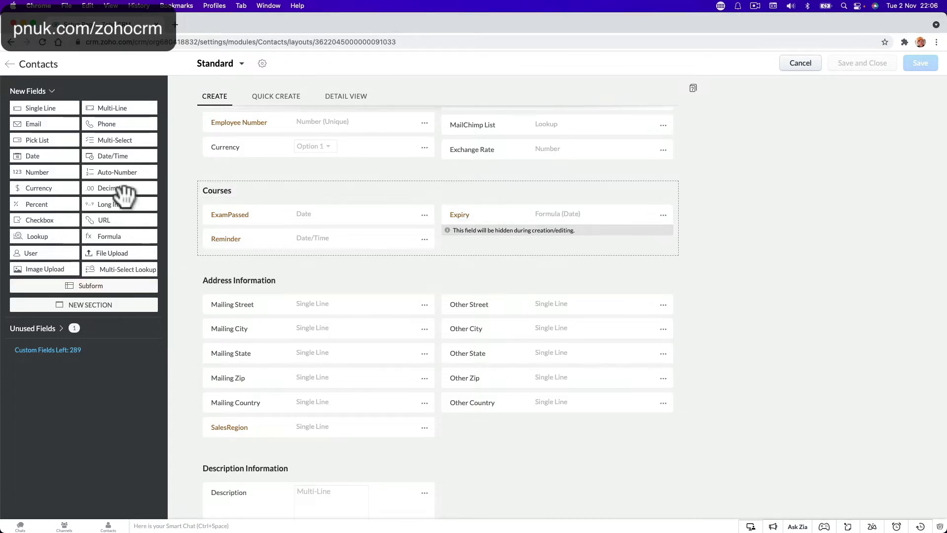
Step: Add a new Date field named 'Passed Exam' to the Courses section
drag(55, 156, 496, 250)
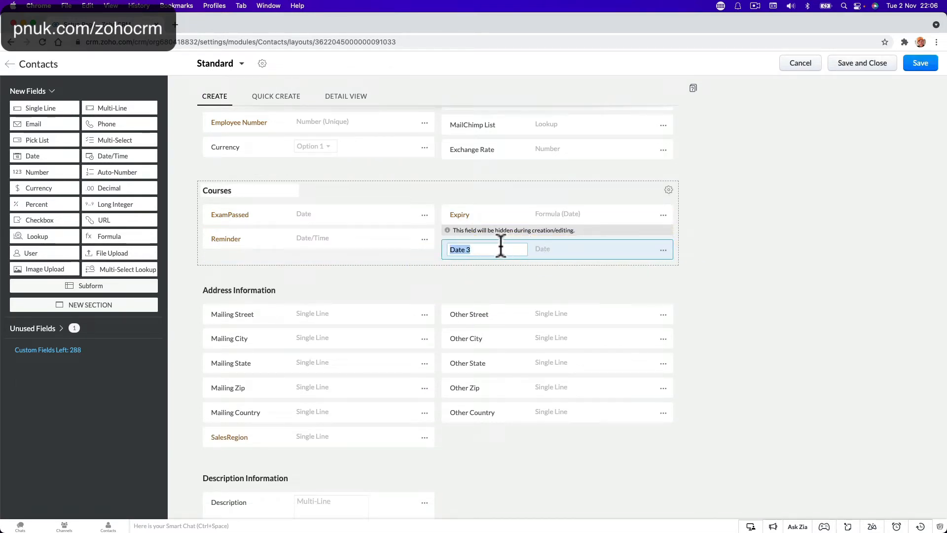
text(Exam)
text(Pa)
key(BackSpace)
key(BackSpace)
key(BackSpace)
key(BackSpace)
key(BackSpace)
text(Passed Exam)
click(683, 252)
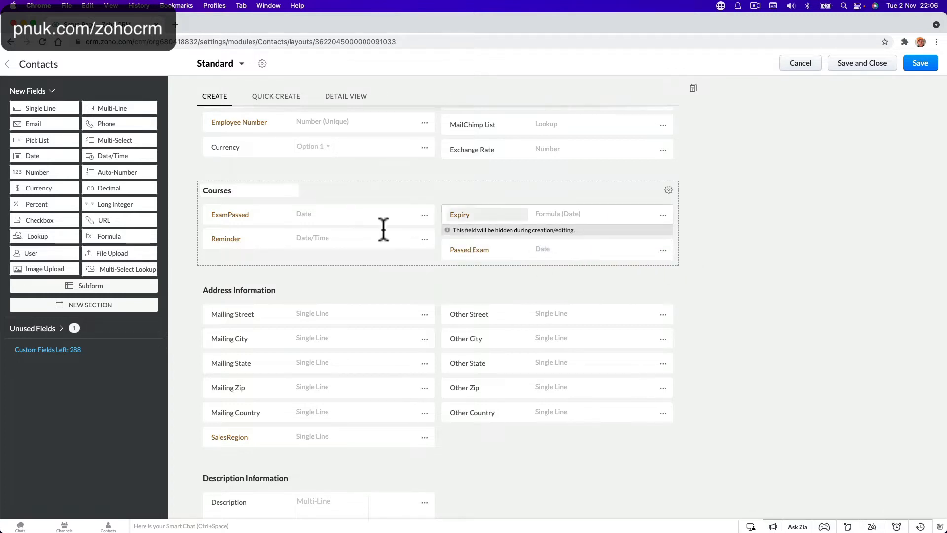
Step: Rename the Reminder field to 'ExpiryDate'
click(235, 239)
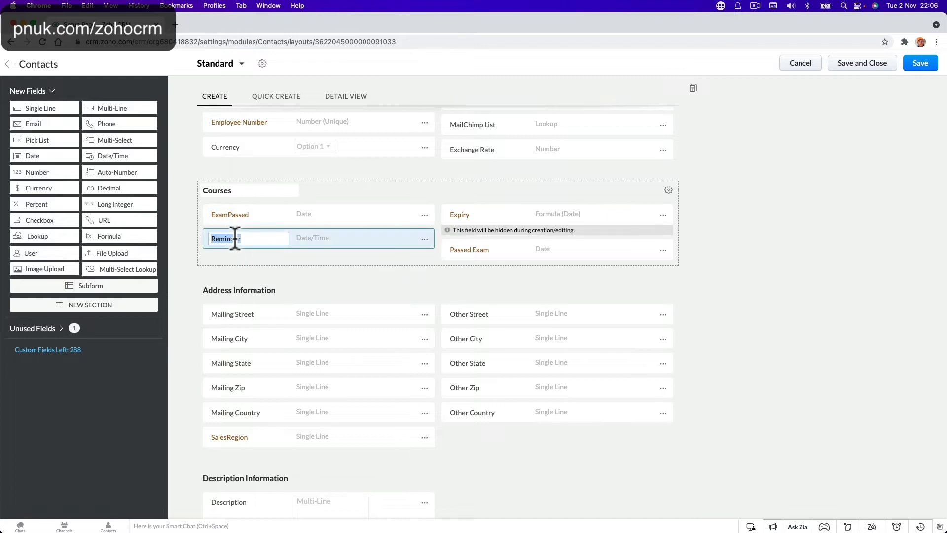
text(Exp)
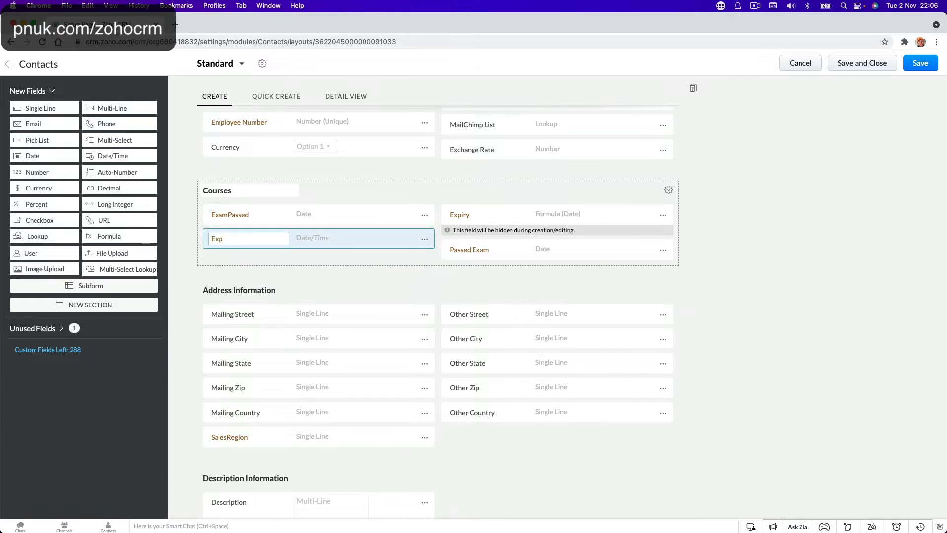
text(iry)
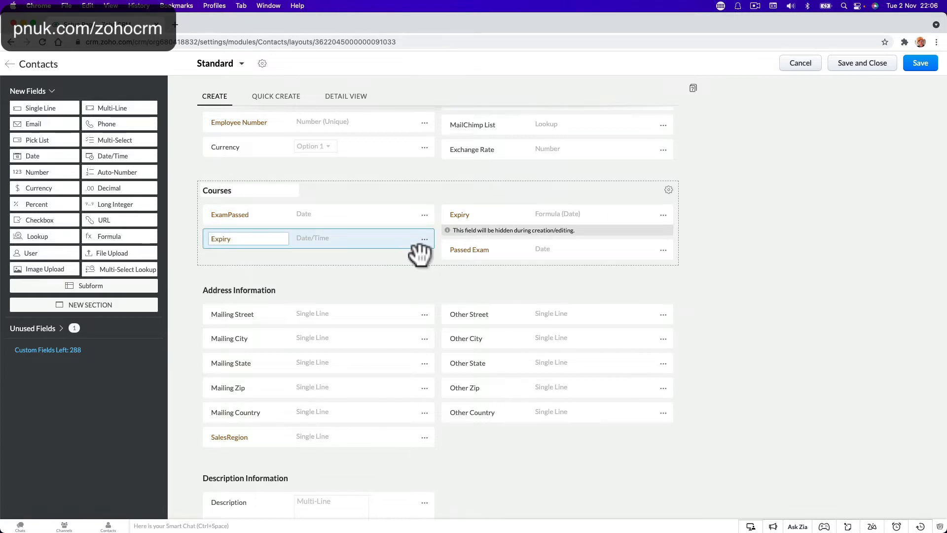
click(669, 262)
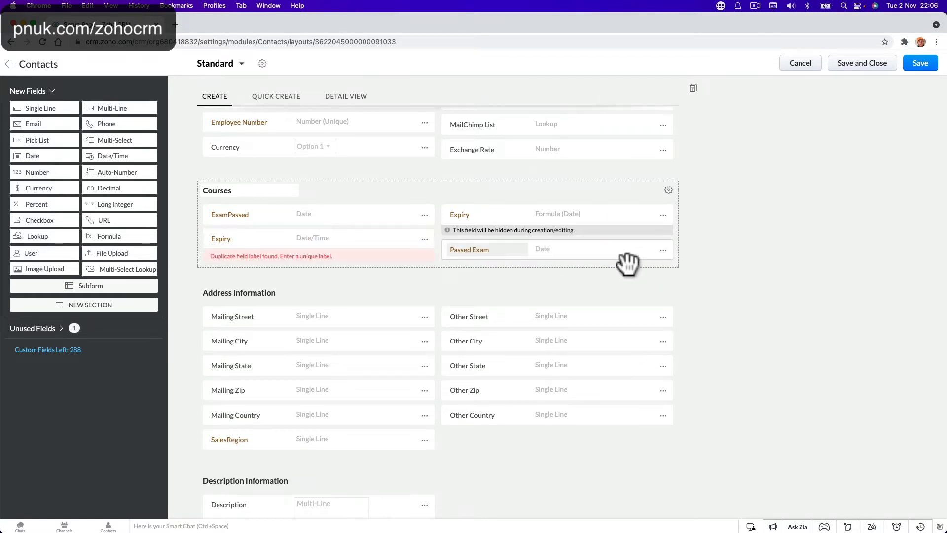
click(238, 240)
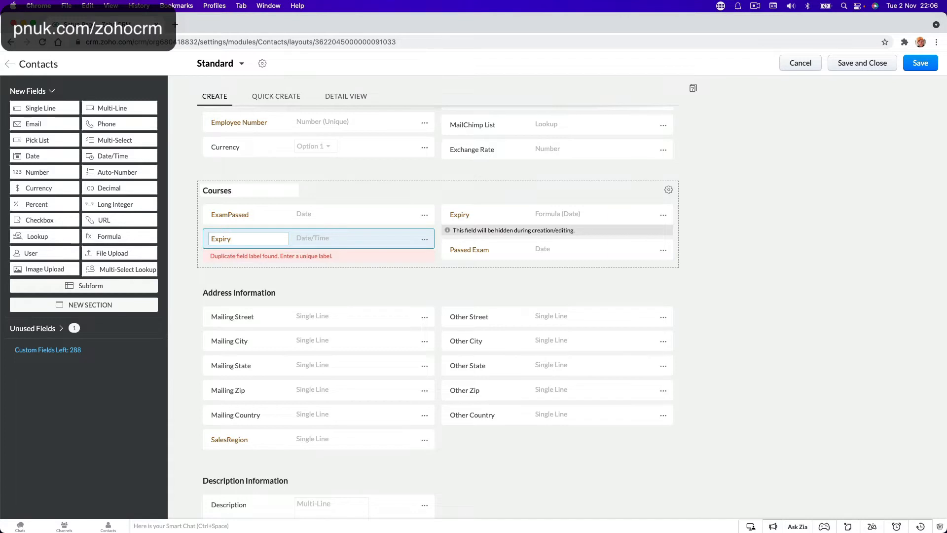
text(Date)
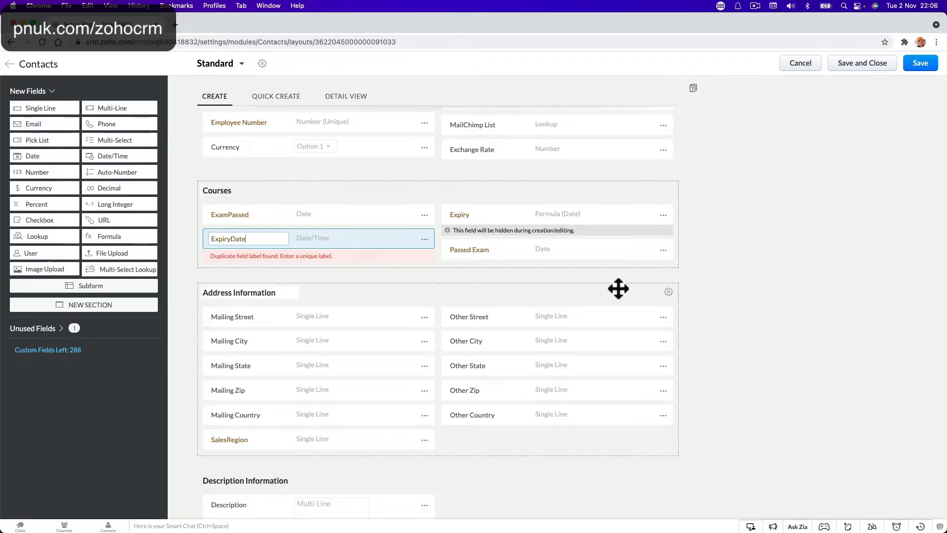
click(668, 256)
Step: Permanently delete the Passed Exam field
click(664, 250)
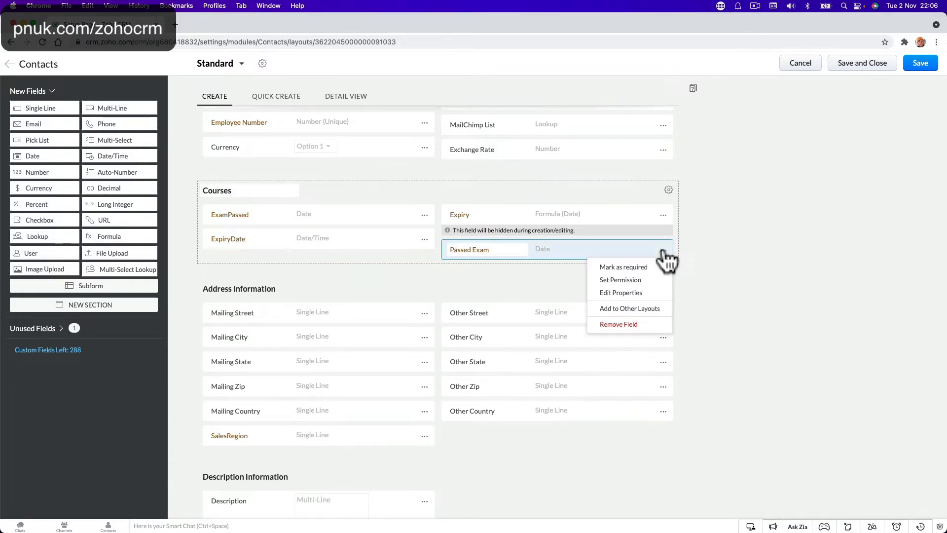
click(616, 327)
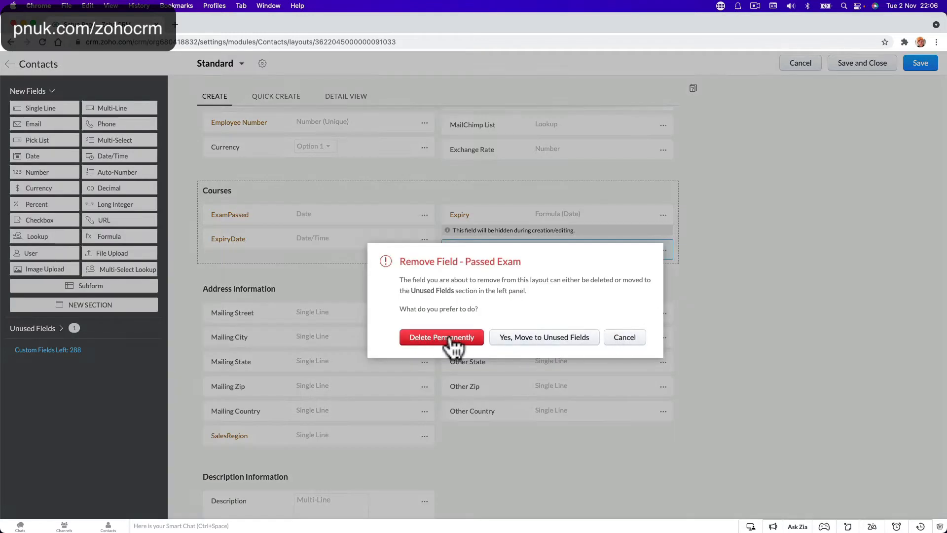
click(419, 337)
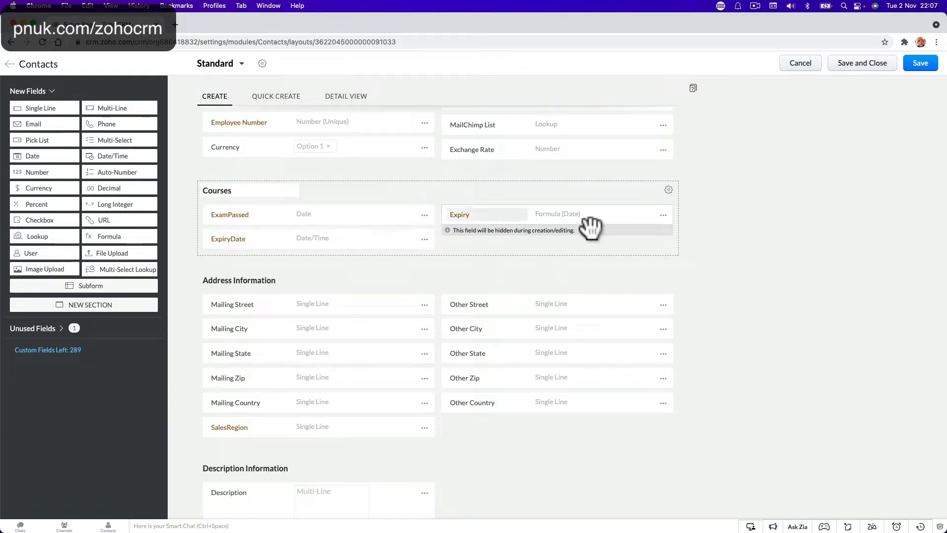
click(662, 216)
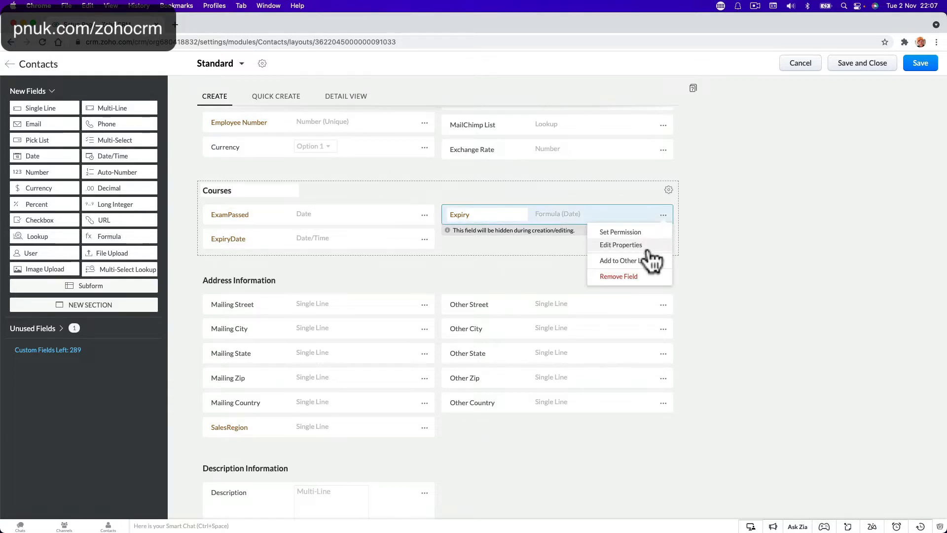
click(628, 244)
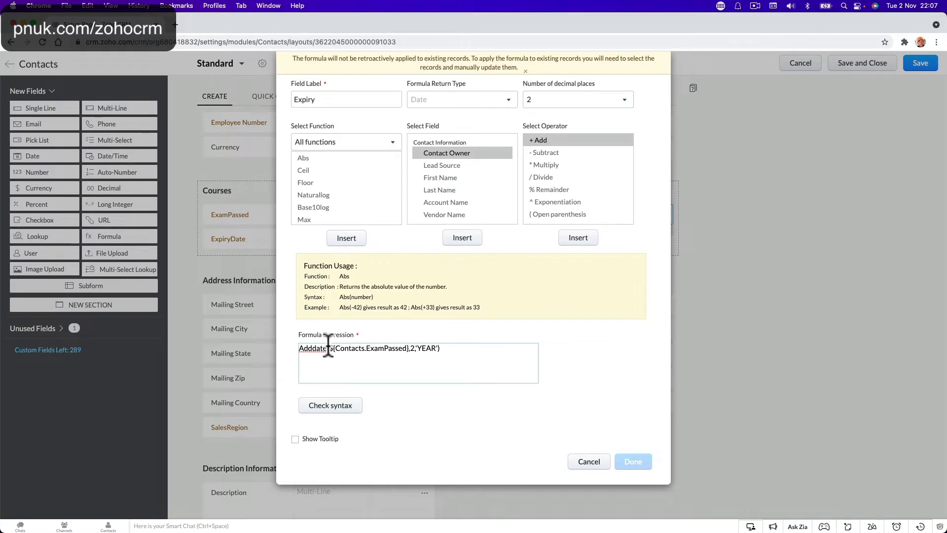
drag(299, 352, 330, 352)
click(411, 348)
drag(410, 349, 436, 348)
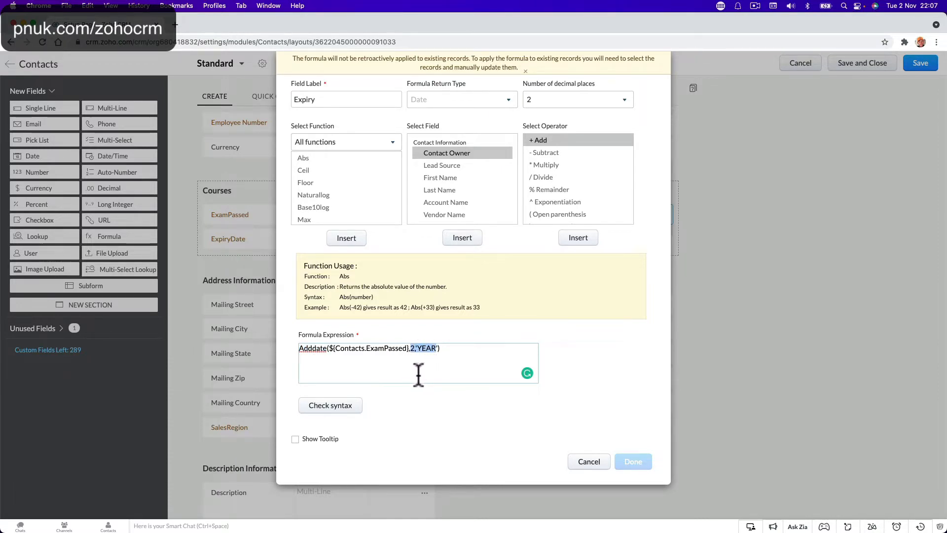
click(411, 349)
click(589, 461)
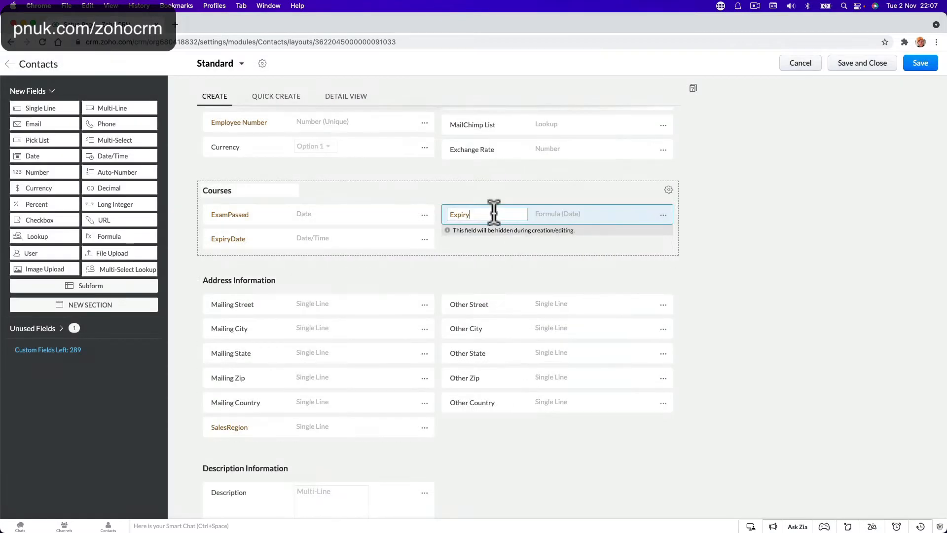
Step: Rename the Expiry formula field to 'ExpiryFormula', save the Standard layout, and return to layouts
click(494, 212)
text(Form)
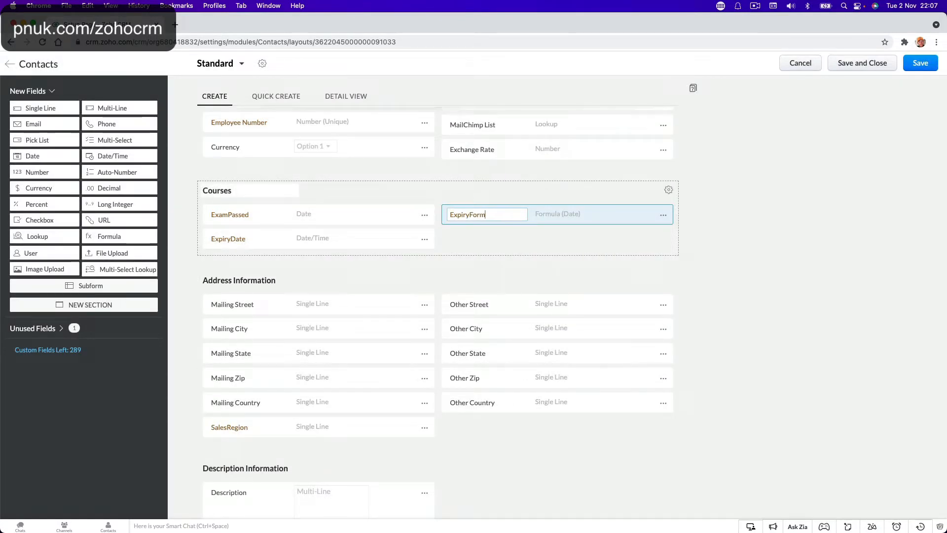
text(ula)
click(576, 248)
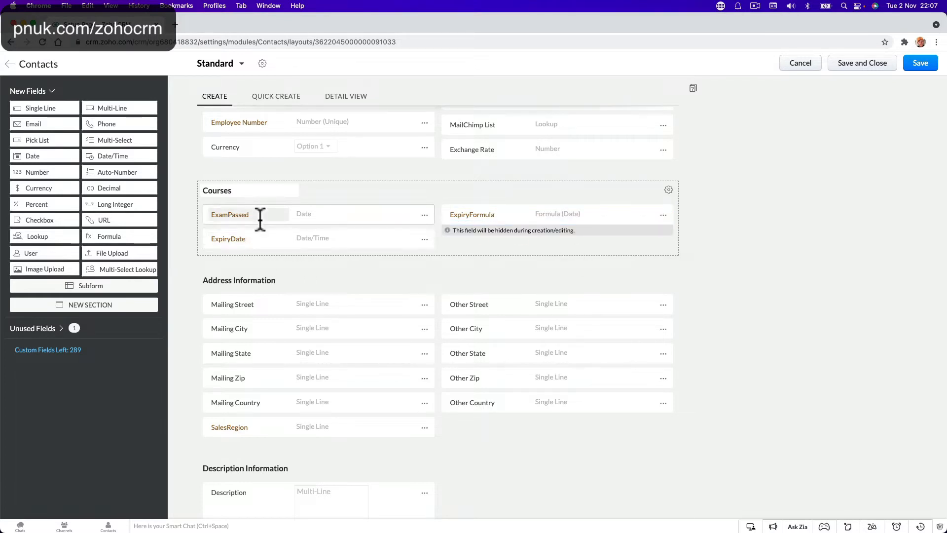
click(921, 67)
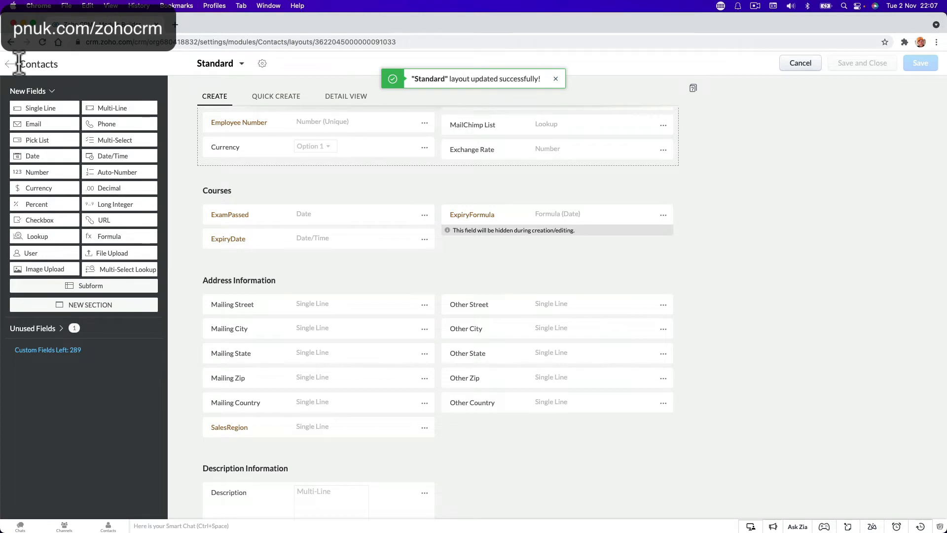
click(11, 64)
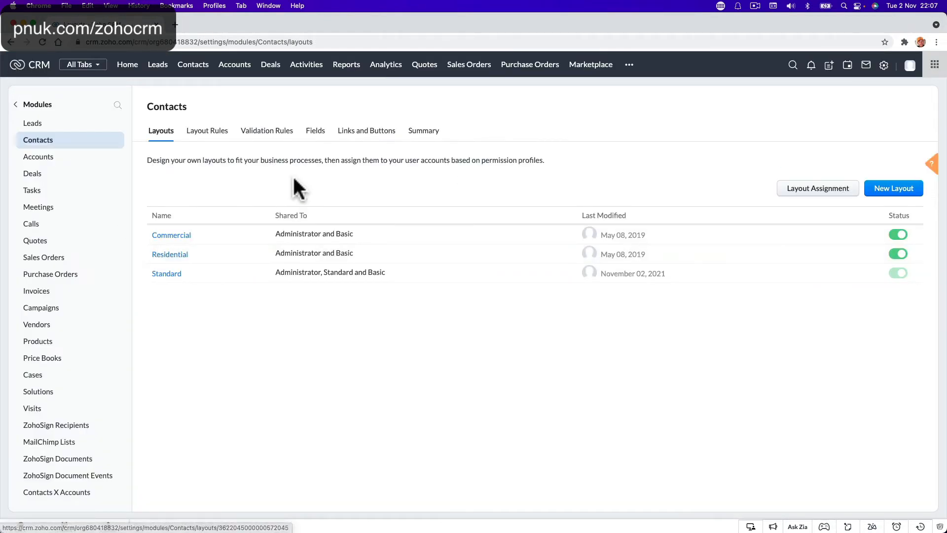
Step: Open the second contact's record from the Contacts list and scroll to its Courses section
click(193, 66)
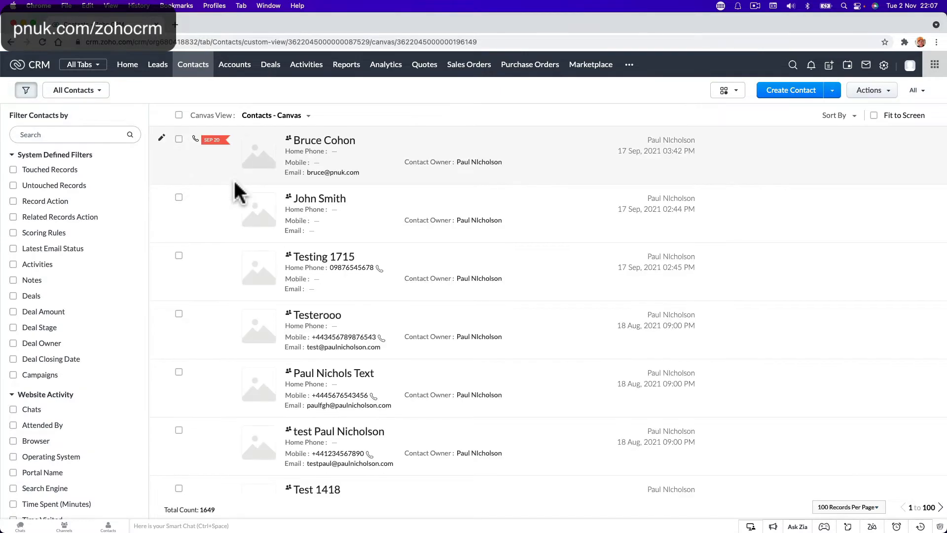
click(310, 200)
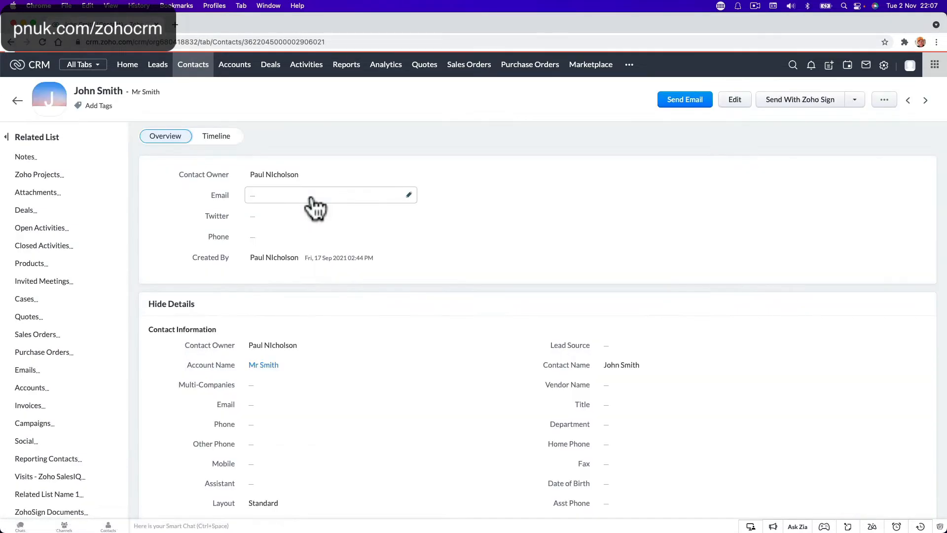
scroll(312, 200, down, 10)
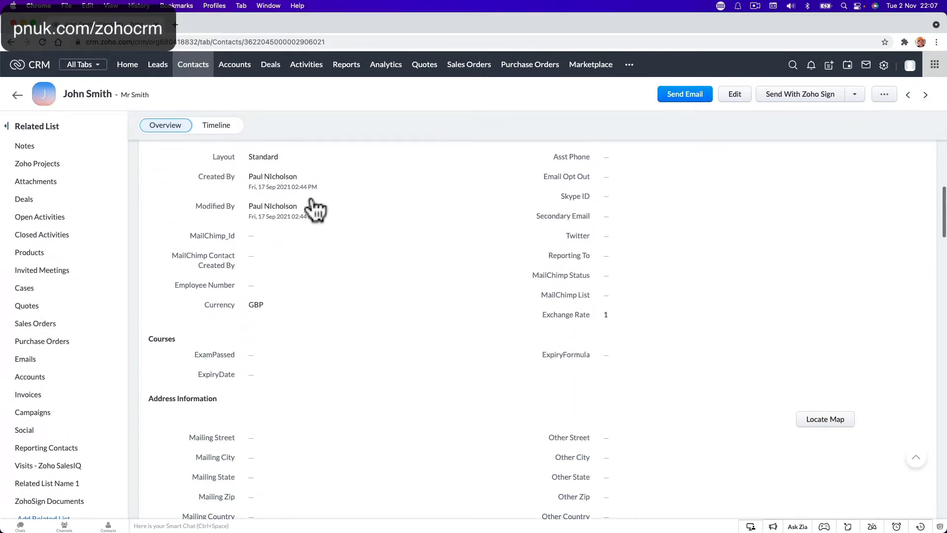
scroll(315, 205, down, 1)
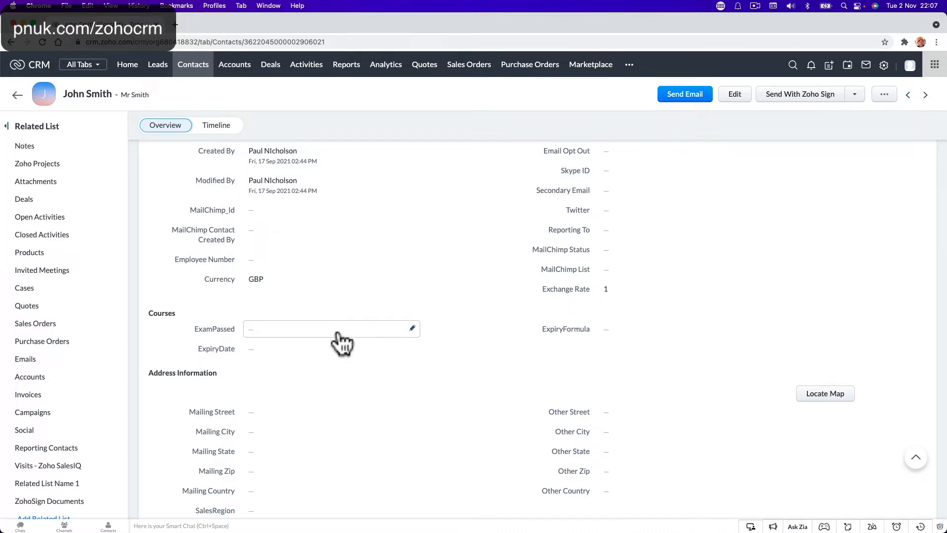
Step: Set the contact's ExamPassed date to 1 Nov 2021 and begin entering ExpiryDate as 1 Nov 2021
click(412, 328)
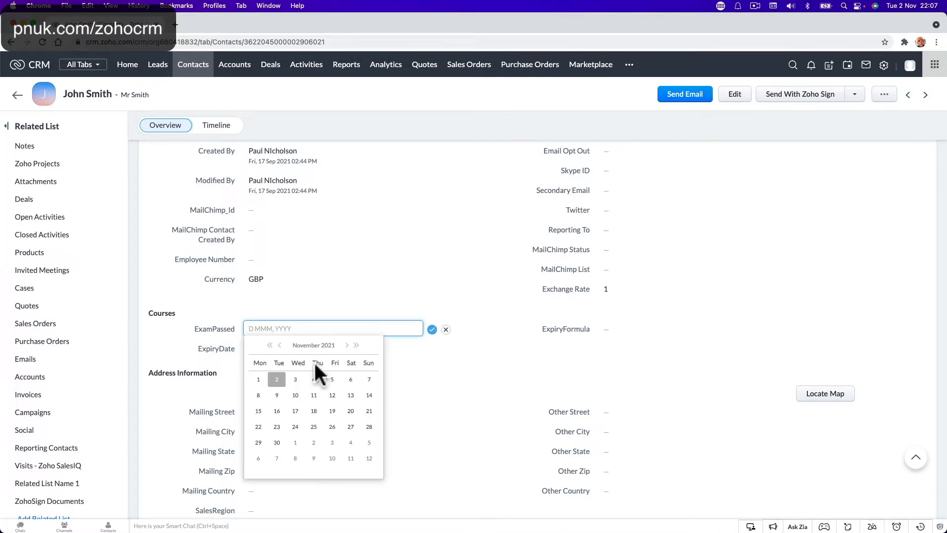
click(276, 379)
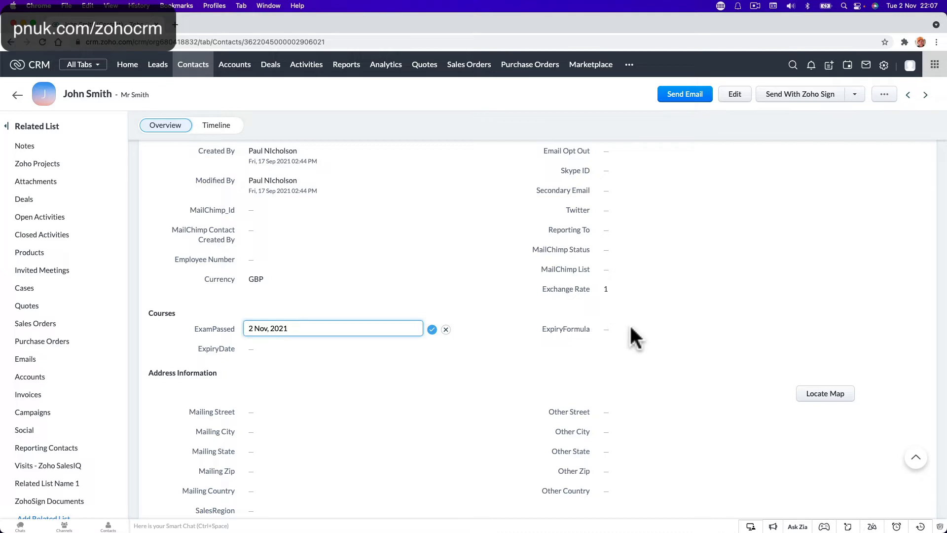
click(432, 329)
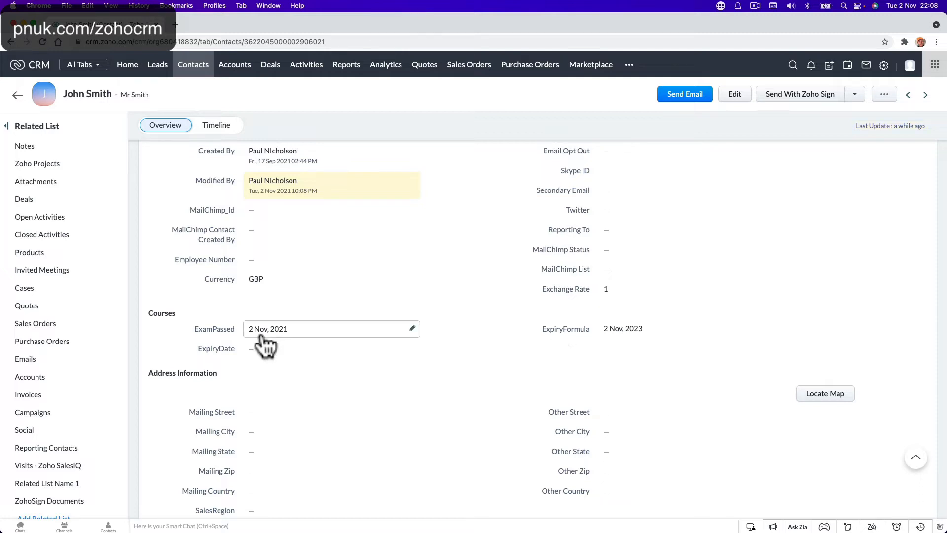
click(415, 326)
click(258, 379)
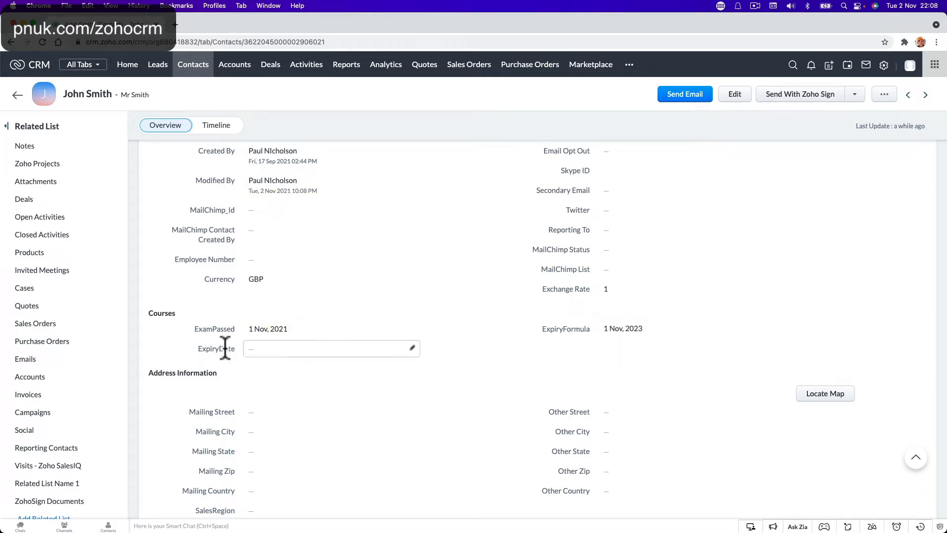
click(410, 350)
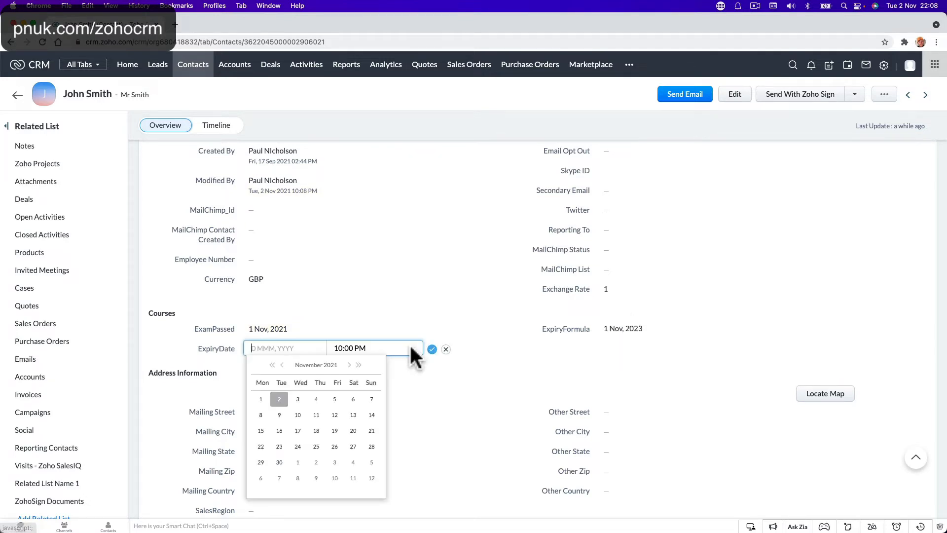
click(260, 399)
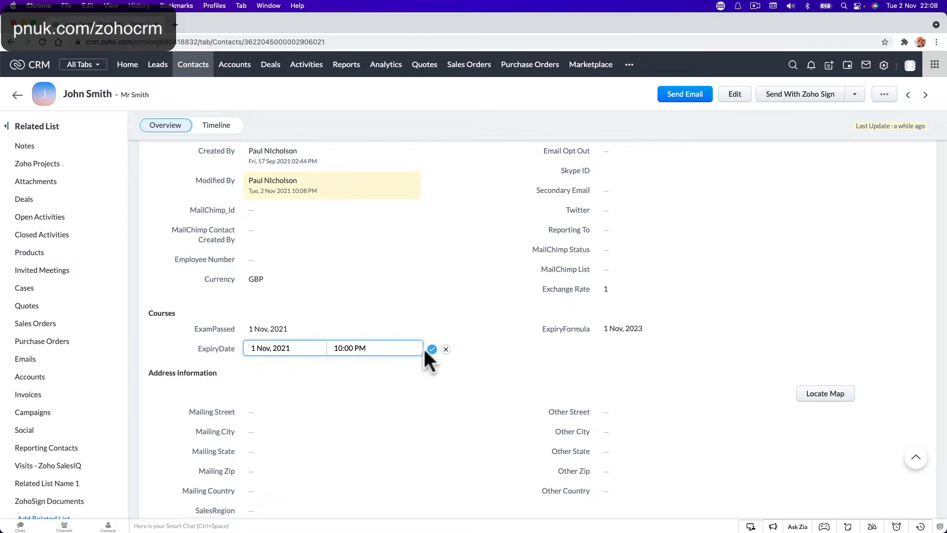
Step: Discard the earlier entry and set the contact's ExpiryDate to 1 November 2023 instead
click(445, 349)
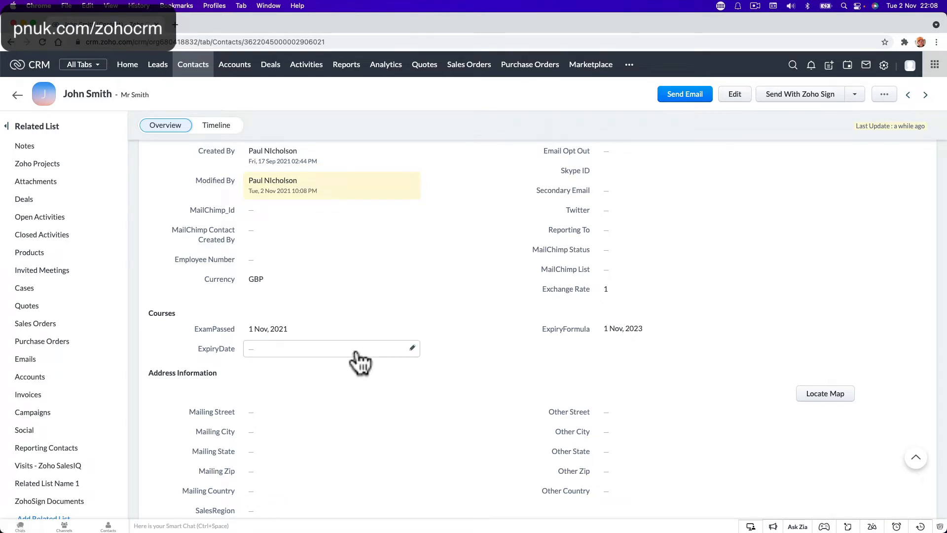
click(412, 349)
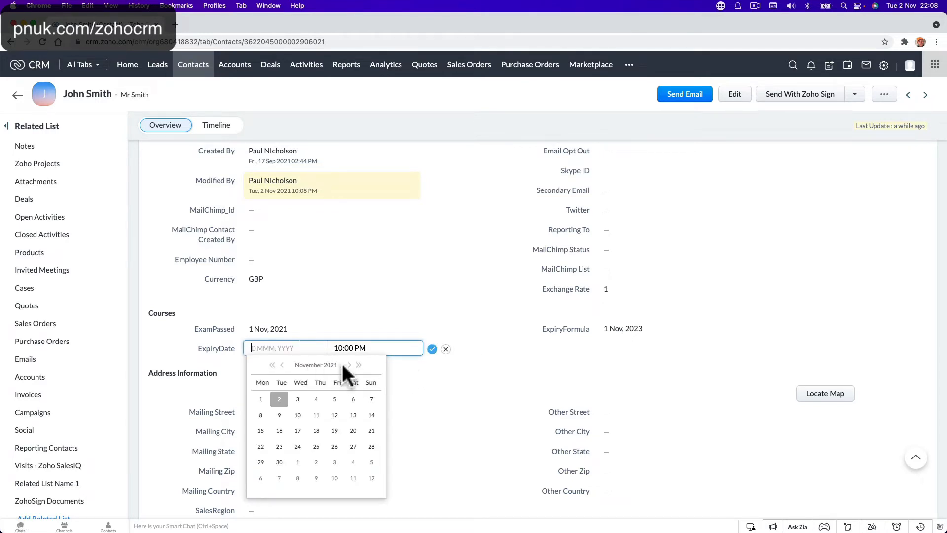
click(359, 365)
click(359, 365)
click(358, 365)
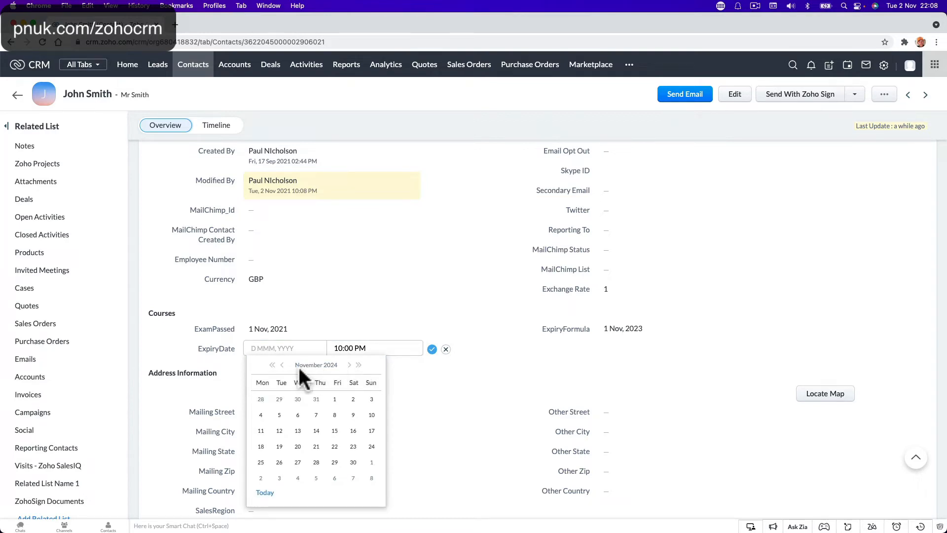
click(272, 366)
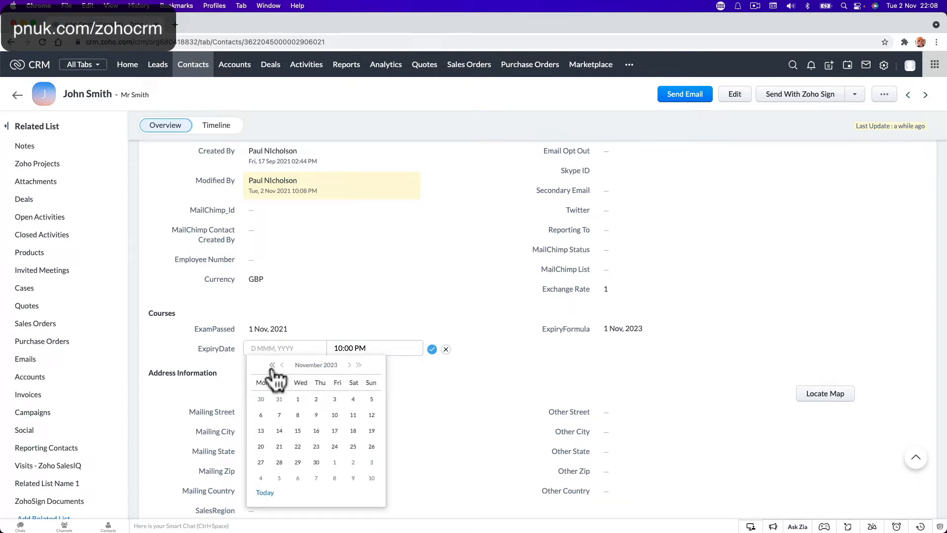
click(298, 399)
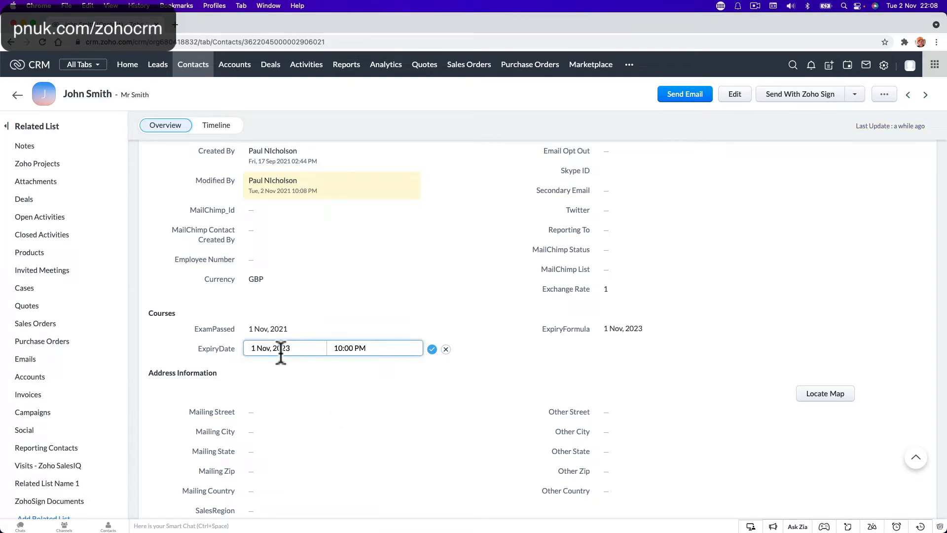
click(431, 350)
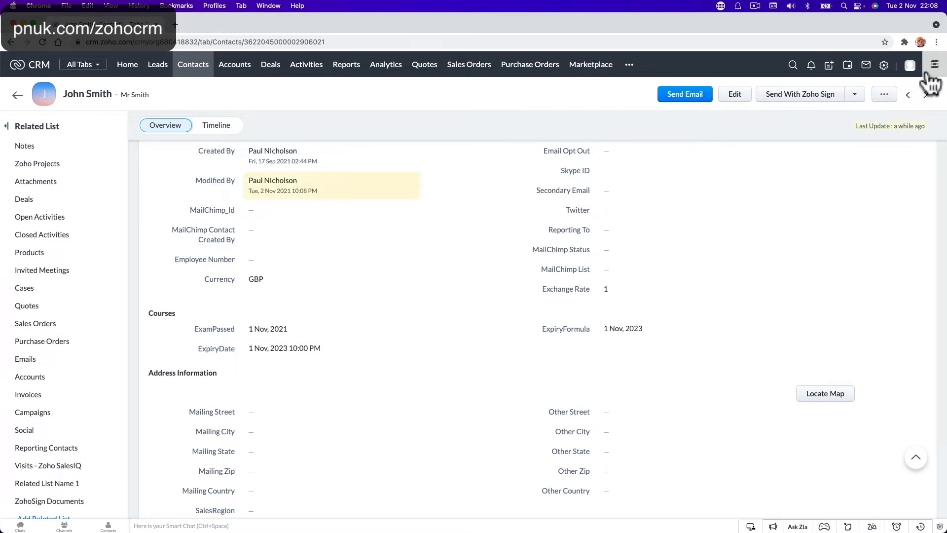
Step: Go to Setup > Automation > Workflow Rules and start creating a new rule
click(884, 66)
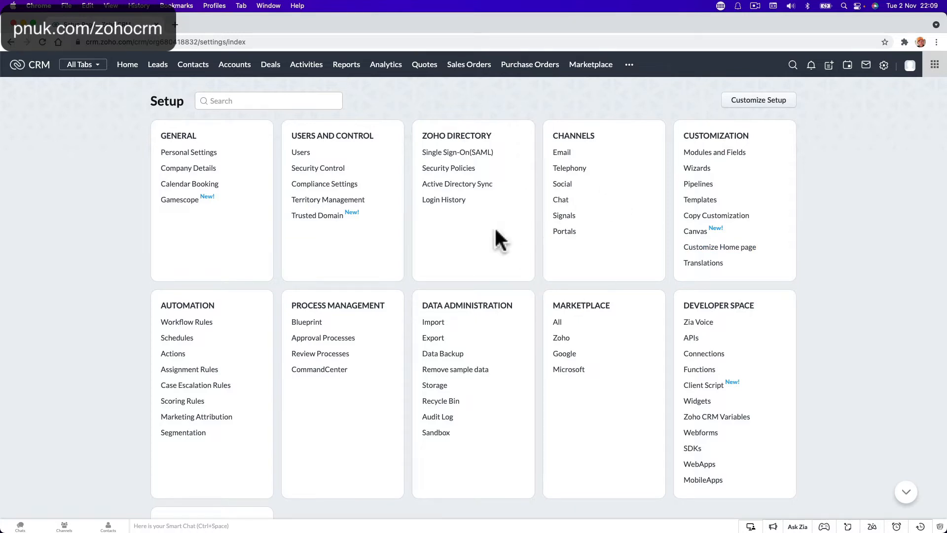
click(196, 322)
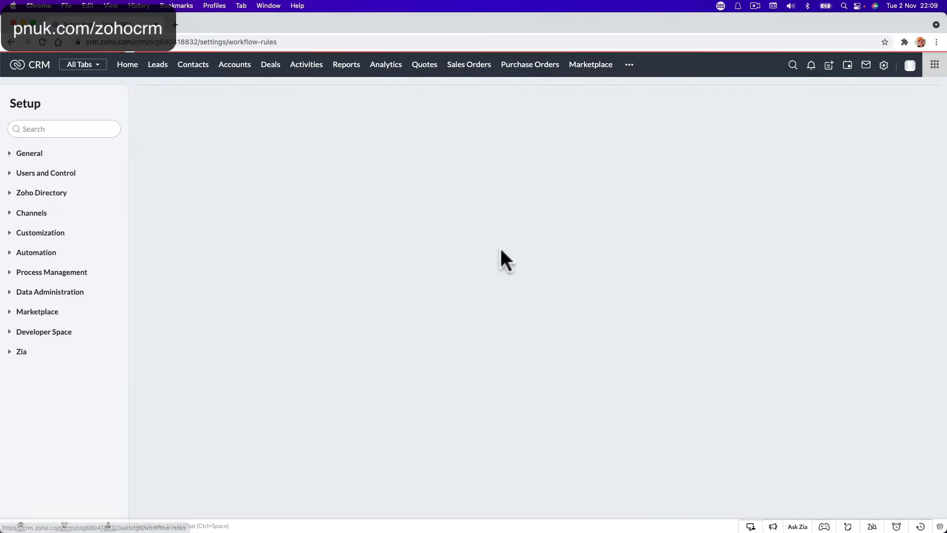
click(860, 183)
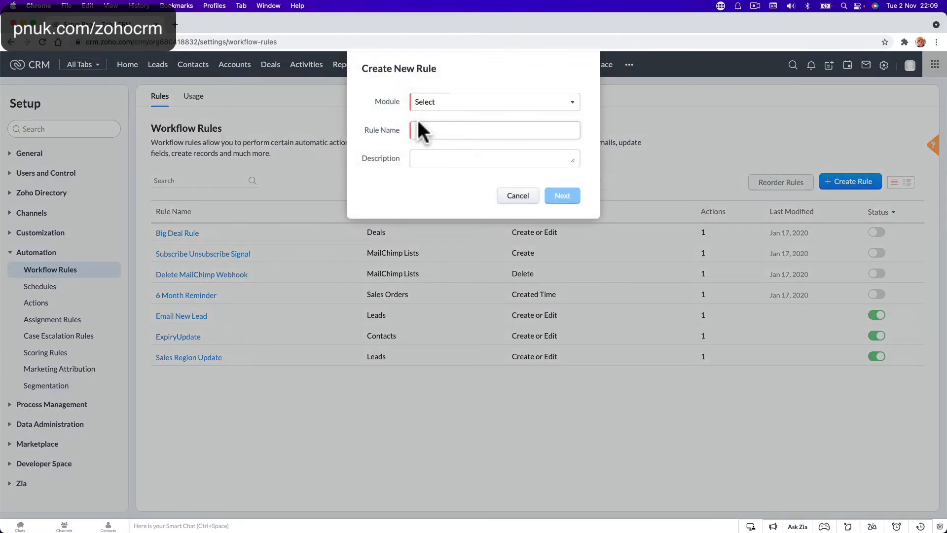
Step: Define a Contacts workflow rule with name and description 'ExpiryEmail' and continue
click(440, 105)
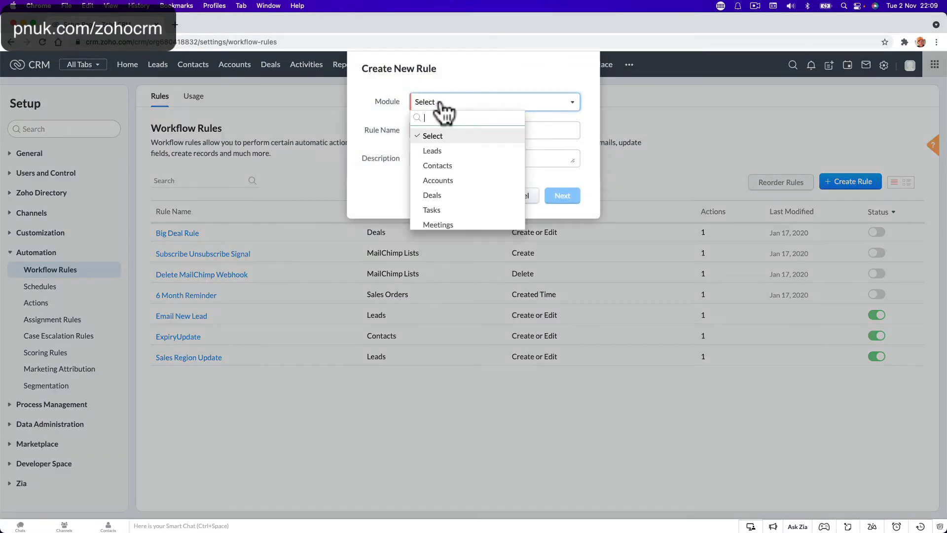
click(446, 166)
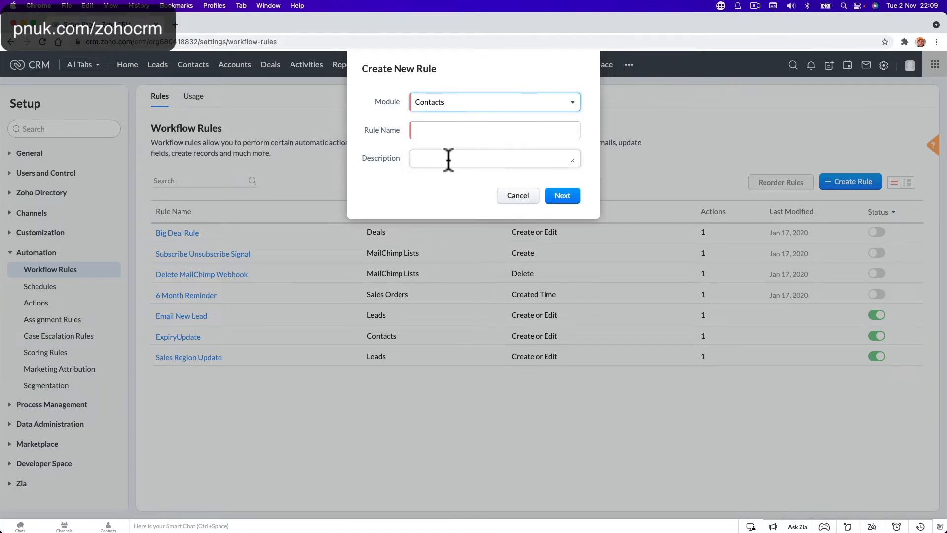
click(446, 130)
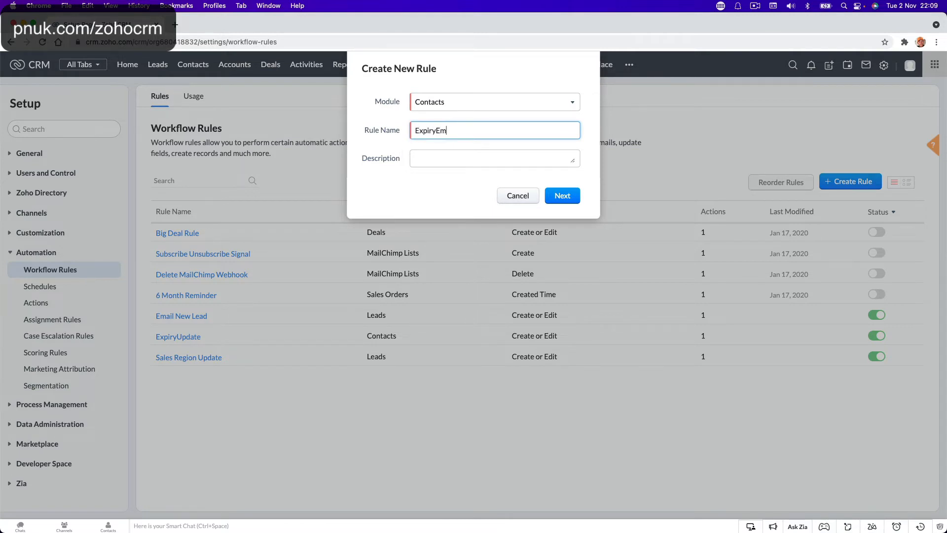
key(Tab)
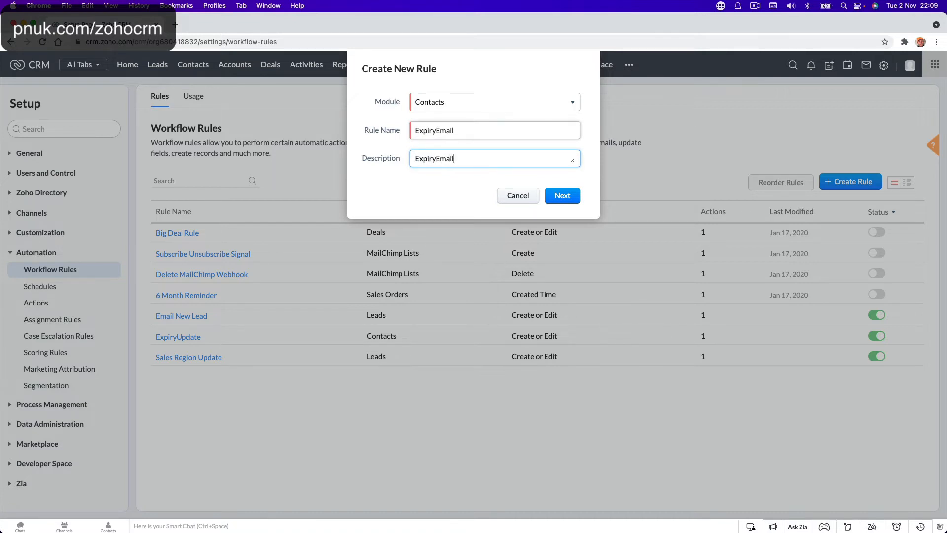
click(644, 144)
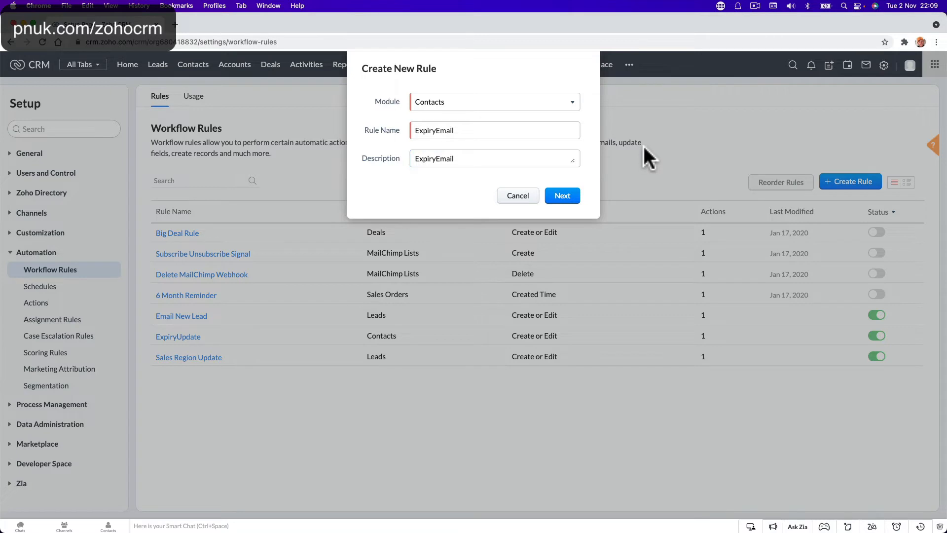
click(563, 195)
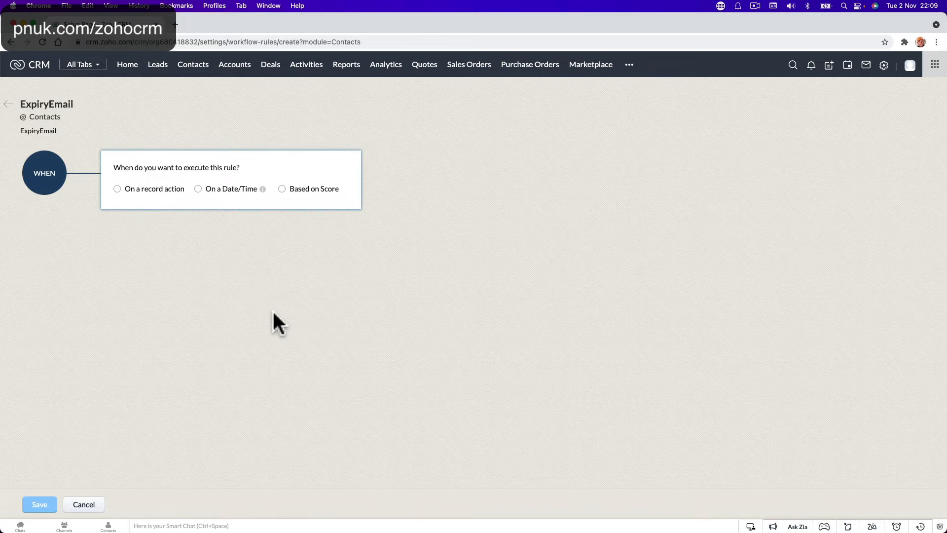
Step: Schedule the rule to run on a date, based on the ExamPassed field
click(198, 189)
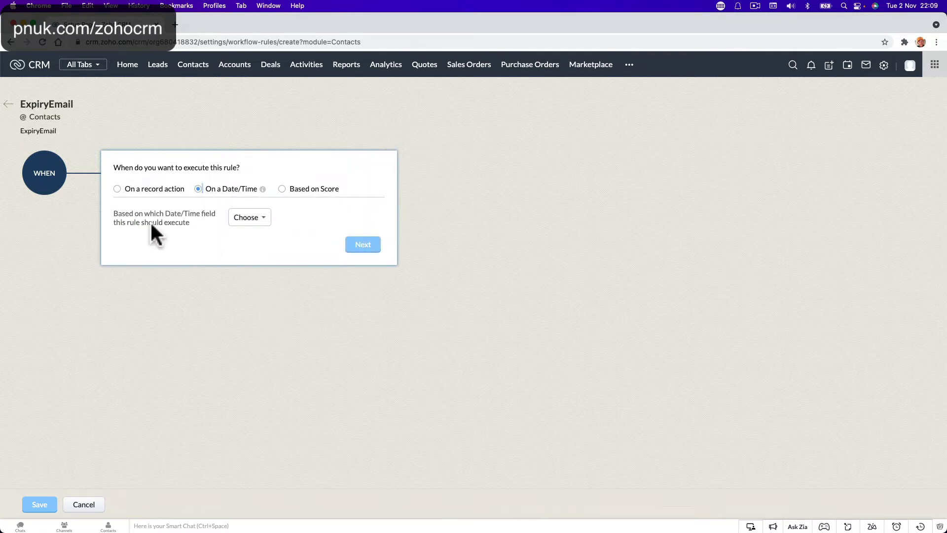
click(259, 220)
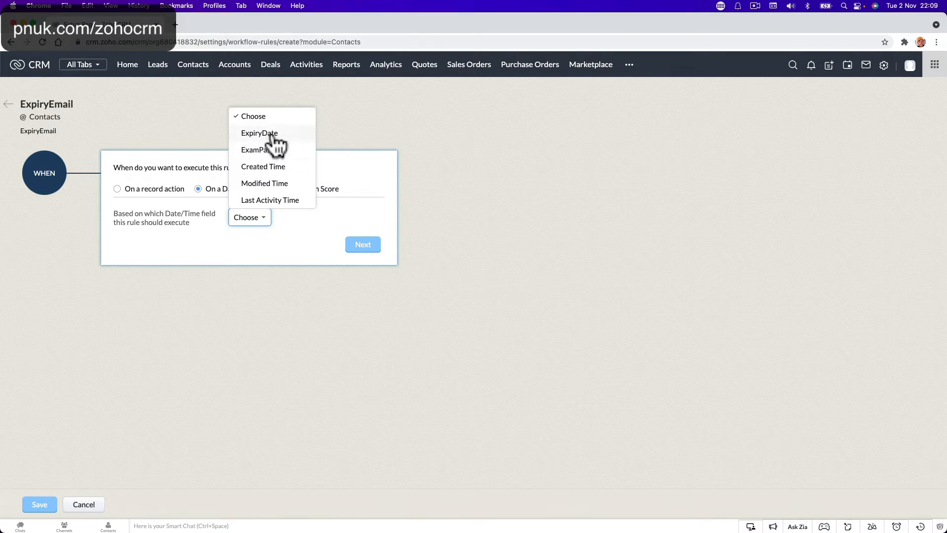
scroll(275, 183, down, 3)
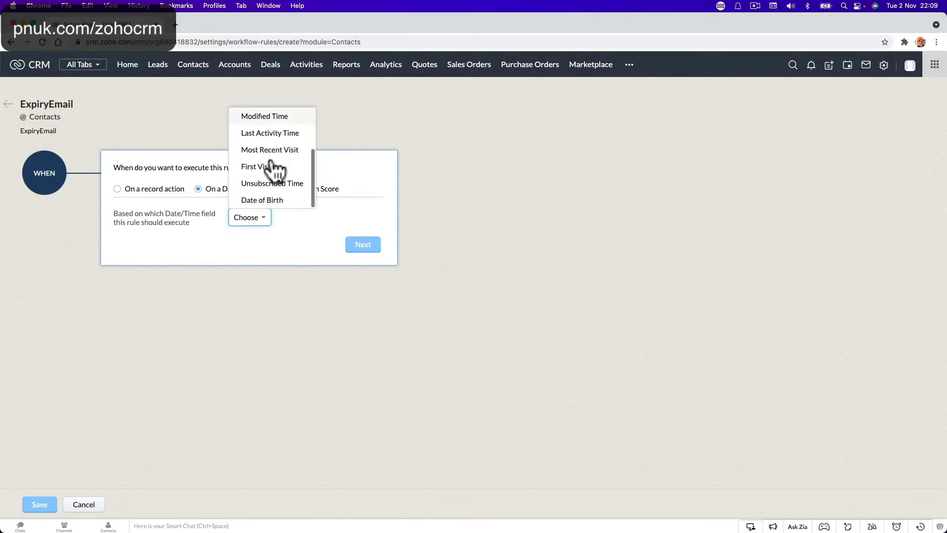
scroll(274, 192, up, 4)
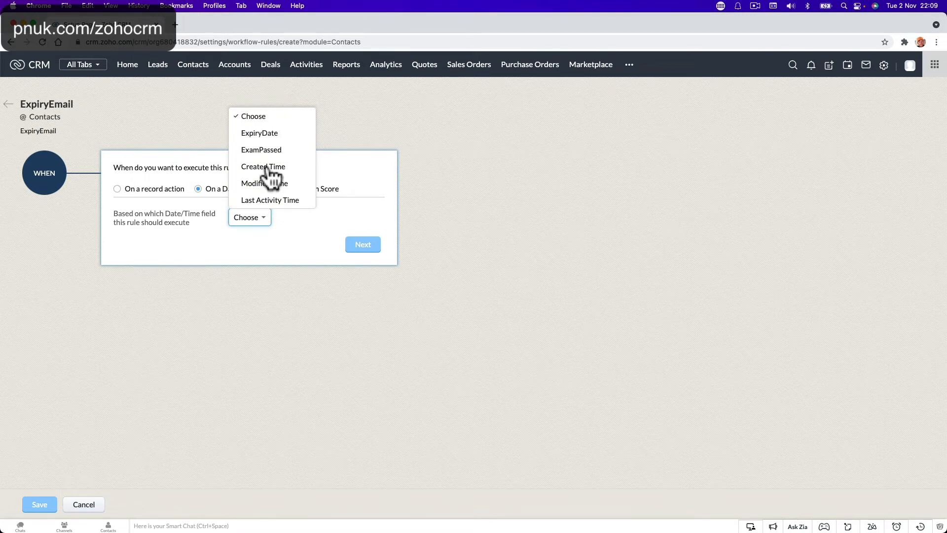
scroll(271, 176, down, 3)
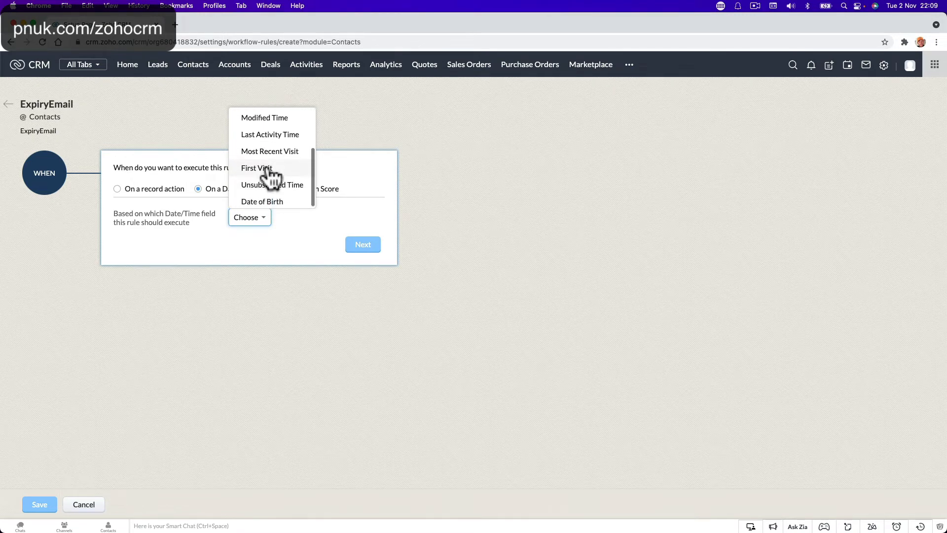
scroll(271, 176, up, 3)
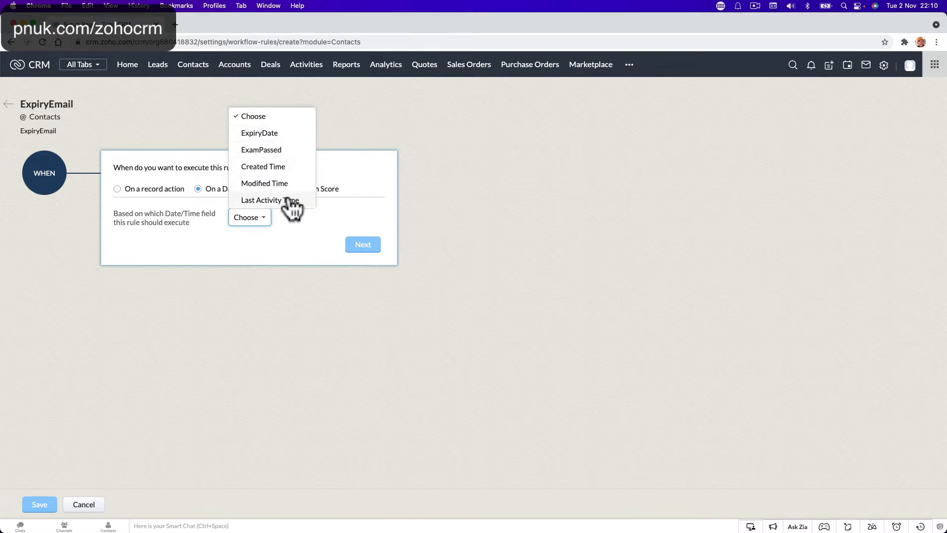
click(289, 154)
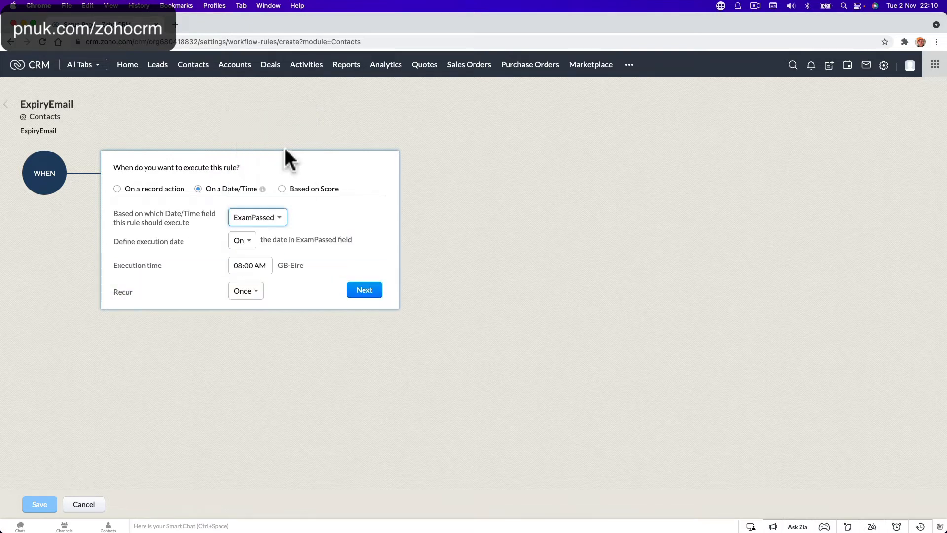
Step: Set a custom execution date of 19 months after ExamPassed
click(245, 243)
scroll(257, 210, down, 3)
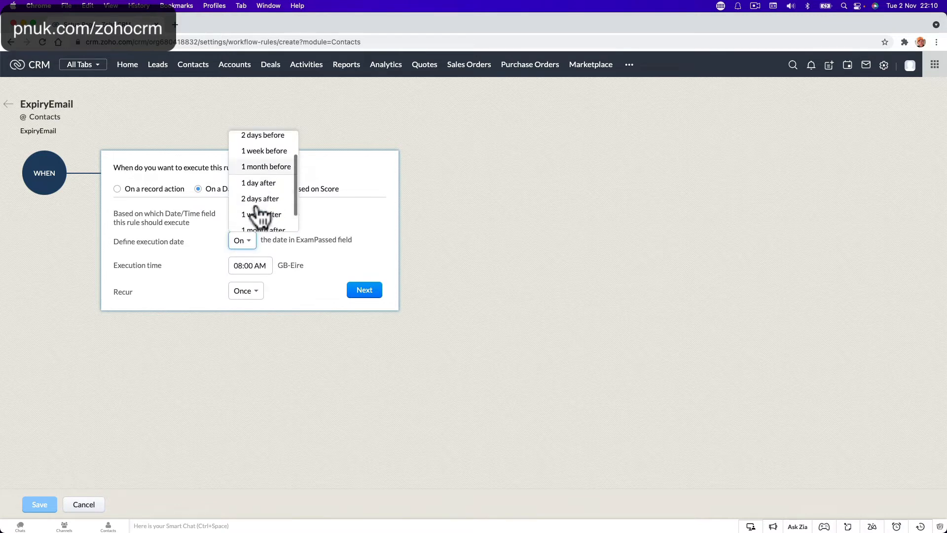
click(257, 224)
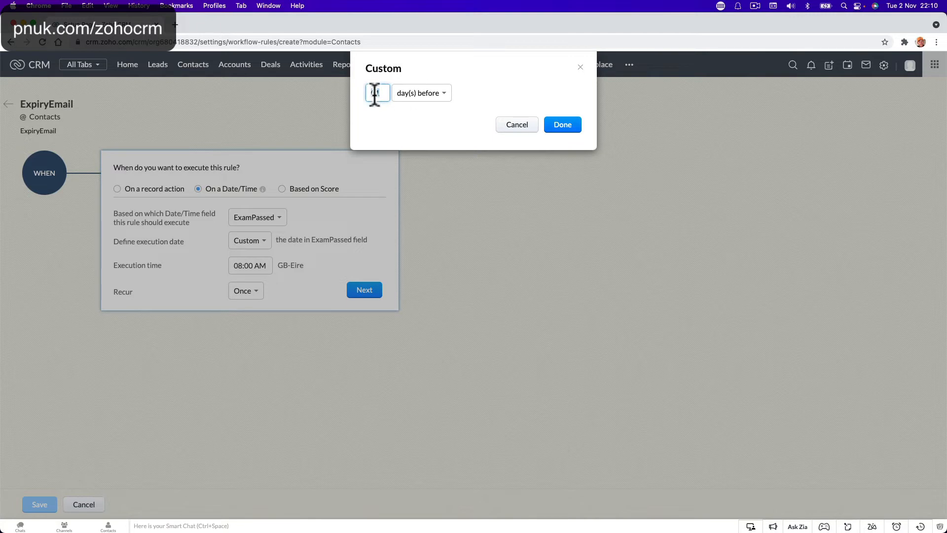
text(19)
click(422, 94)
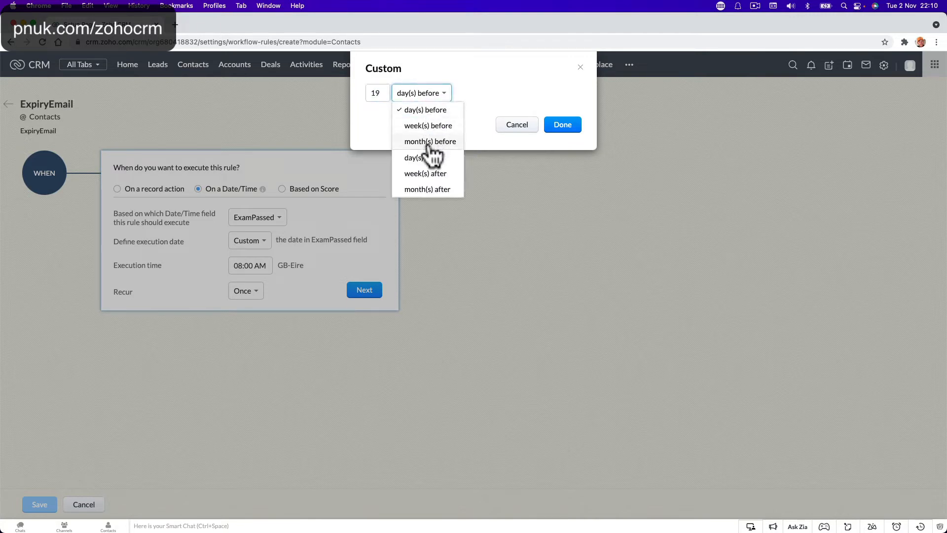
click(429, 190)
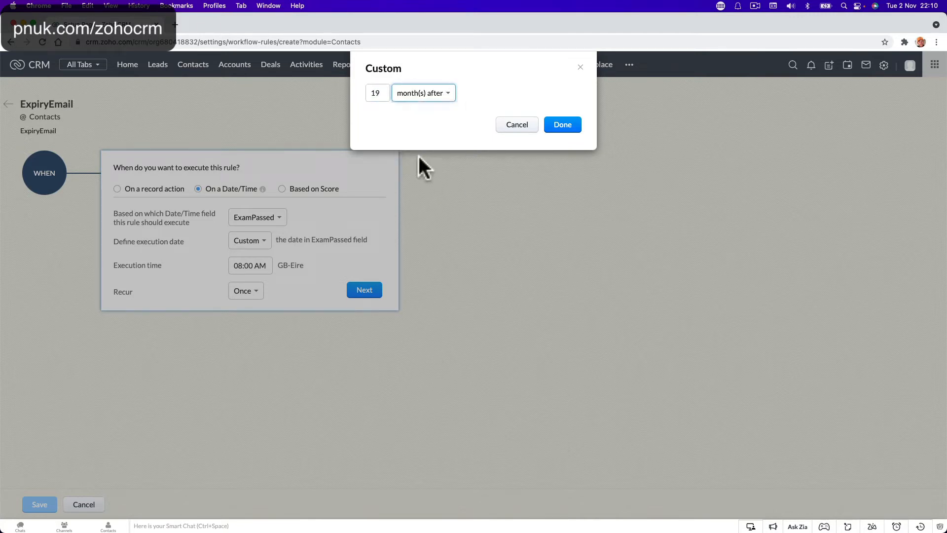
click(562, 125)
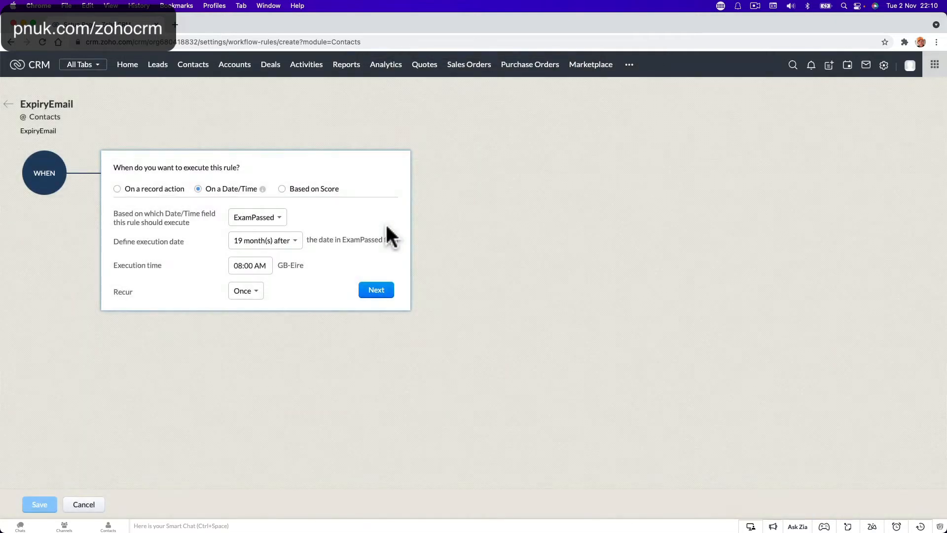
Step: Set the execution time to 12:00 PM and continue to the condition step
click(241, 266)
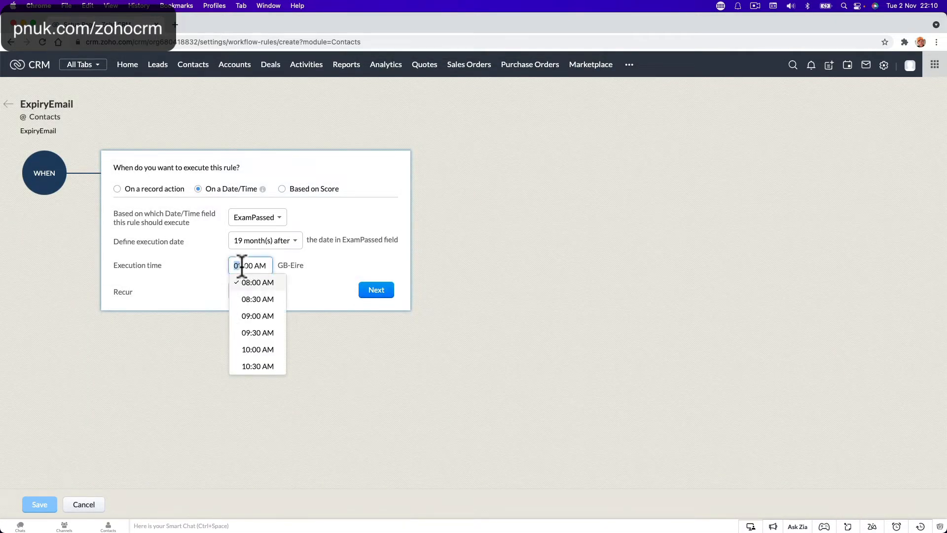
text(12)
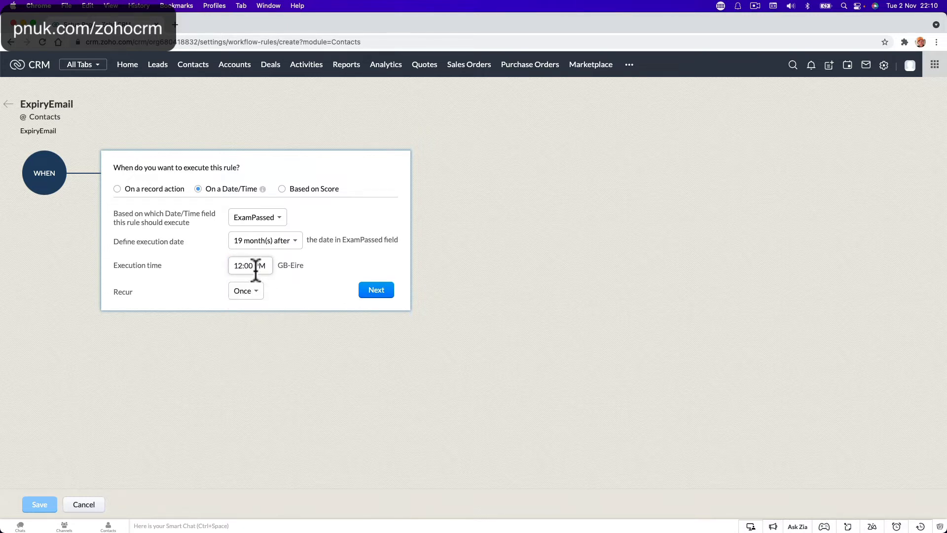
click(375, 292)
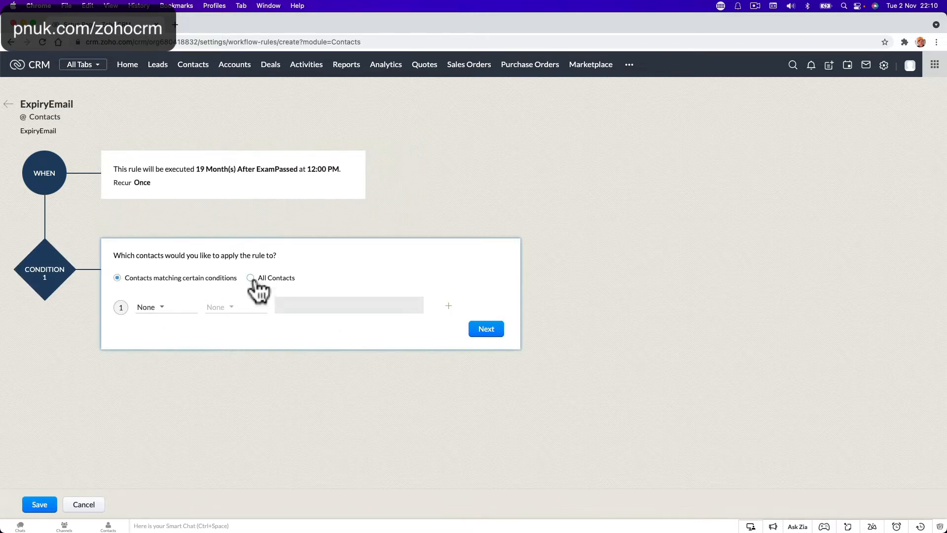
Step: Apply the ExpiryEmail rule to all contacts rather than a tag condition, and proceed to actions
click(251, 279)
click(140, 280)
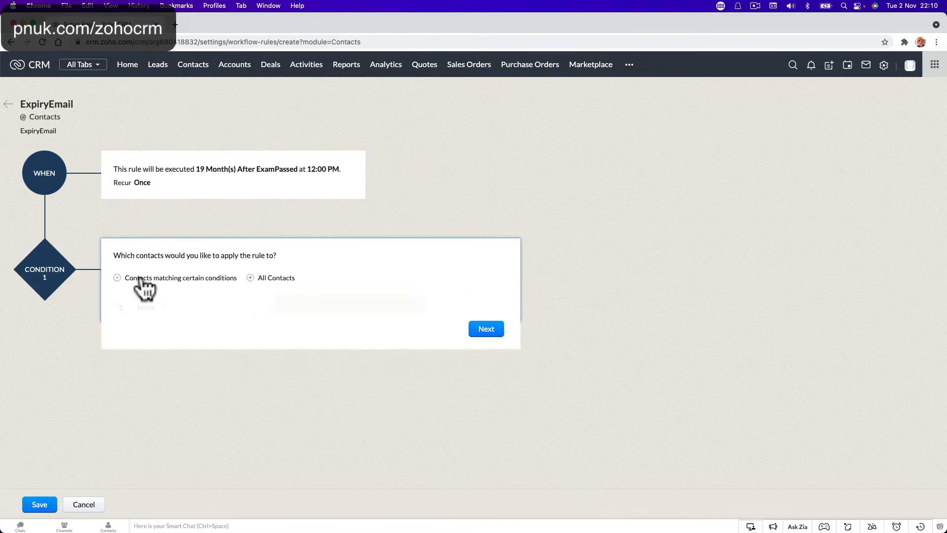
click(148, 308)
scroll(174, 410, down, 3)
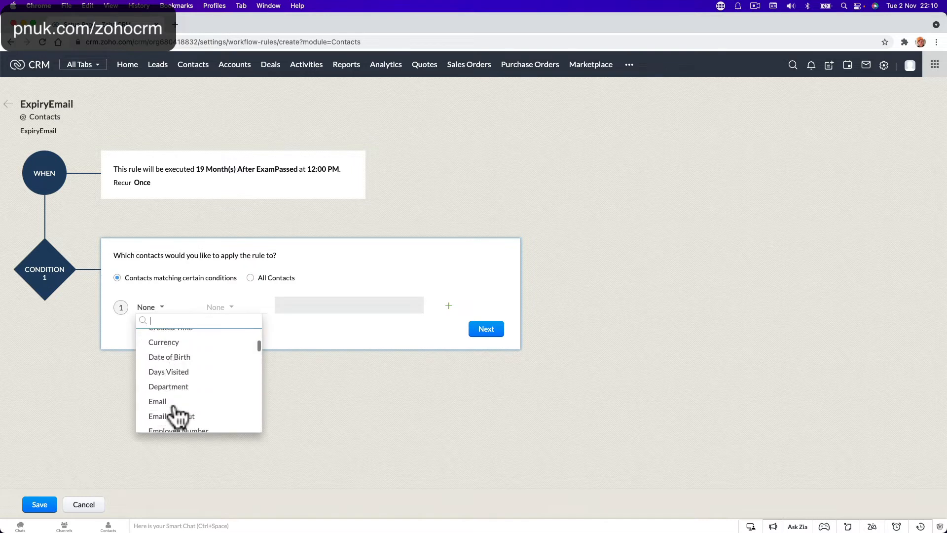
scroll(175, 395, down, 3)
text(tag)
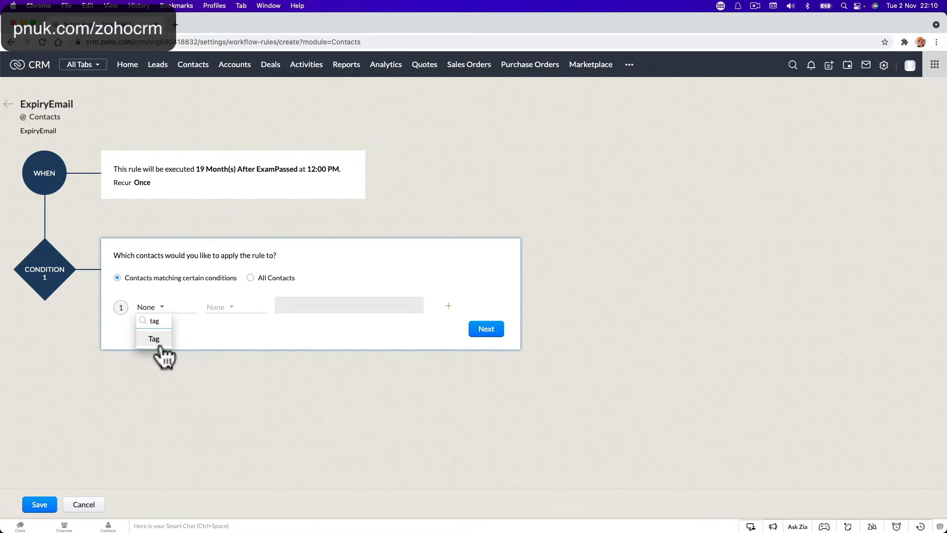
click(249, 279)
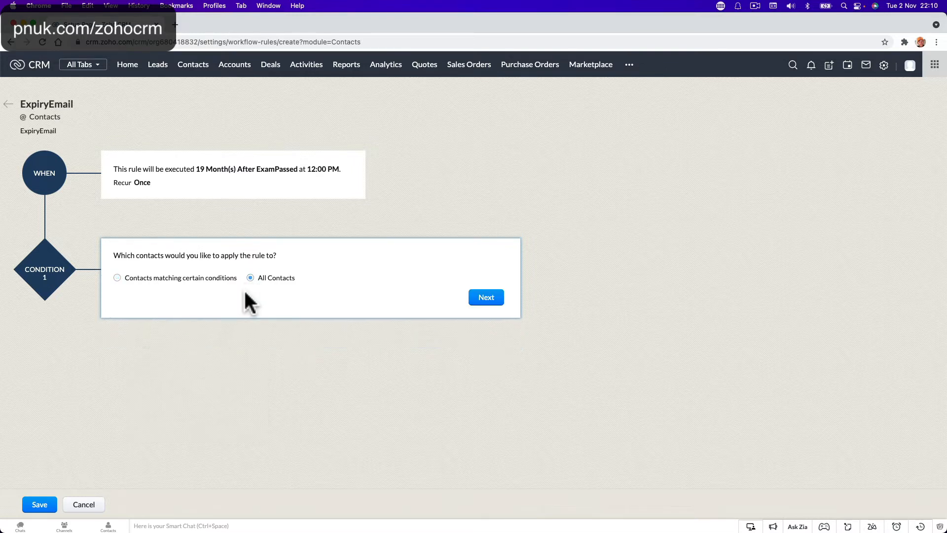
click(486, 299)
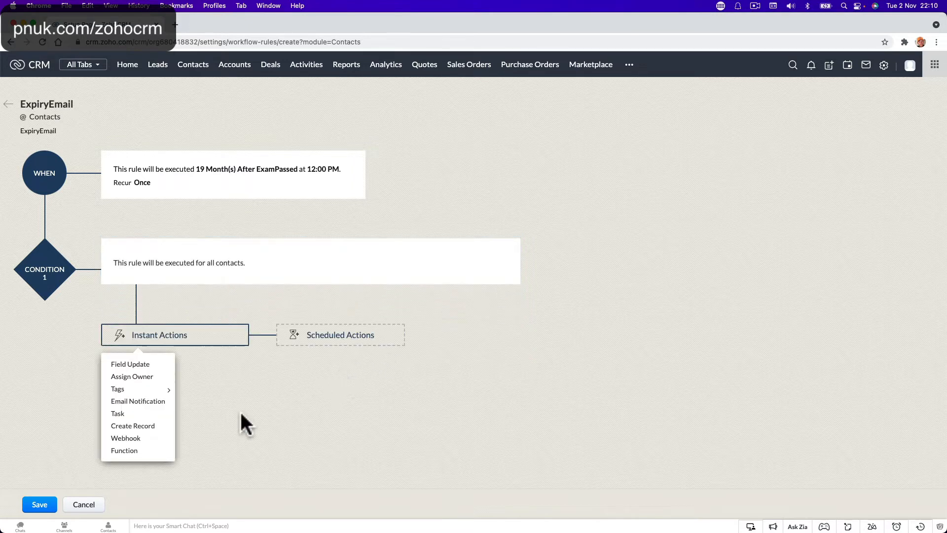
Step: Add a new email notification action named ExpiryEmail
click(150, 401)
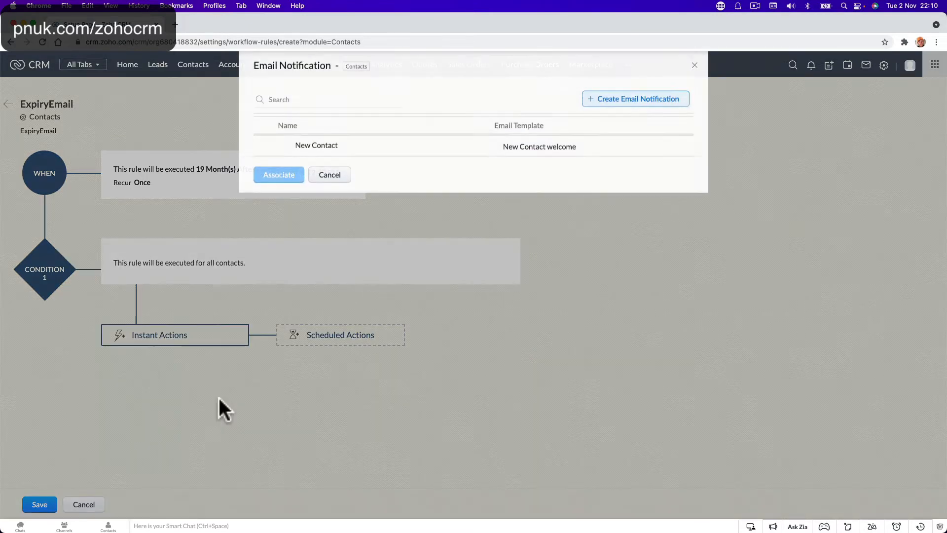
click(624, 102)
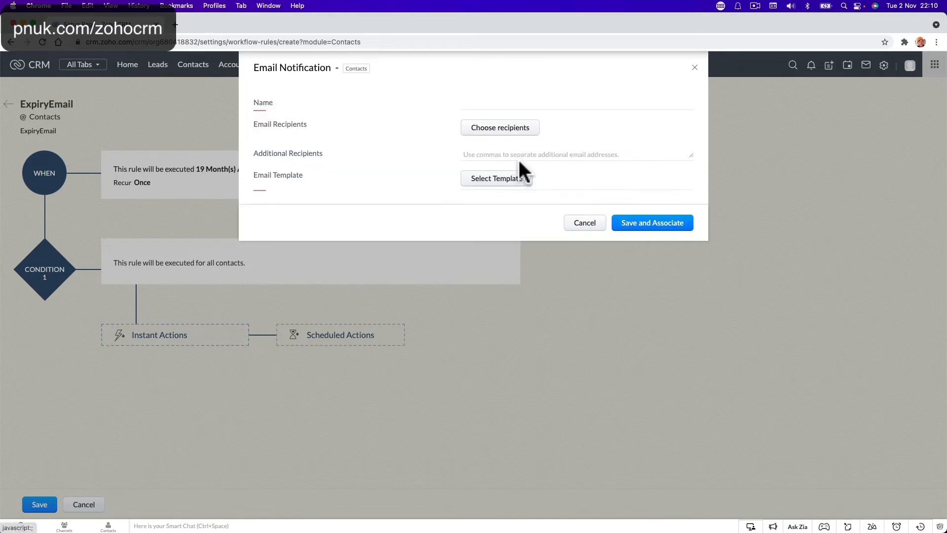
click(488, 102)
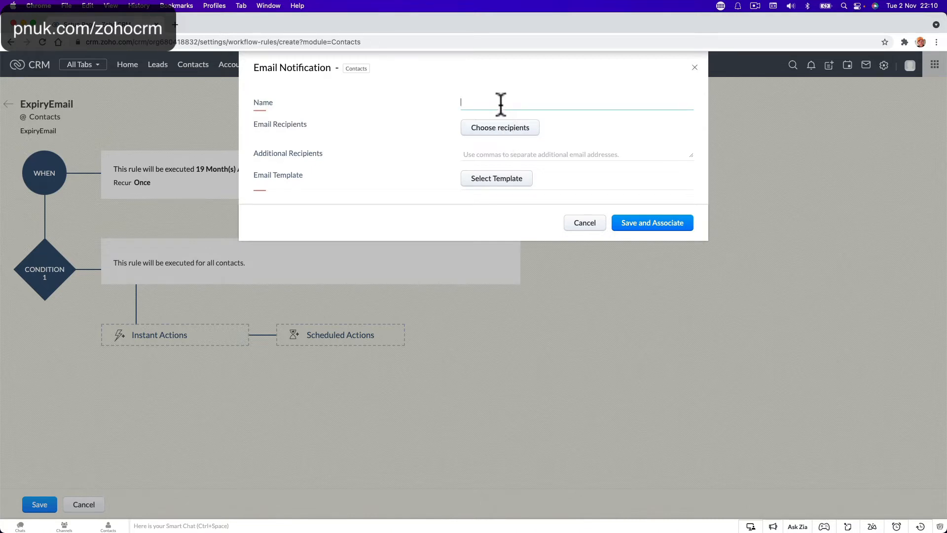
text(ExpiryEmail)
click(516, 153)
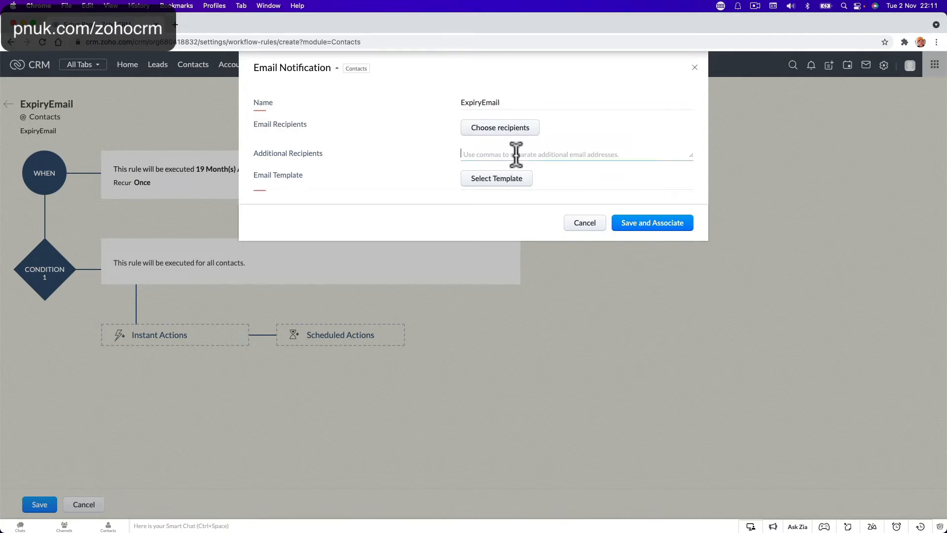
Step: Set the notification recipients to the contact's Email and the Owner
click(526, 128)
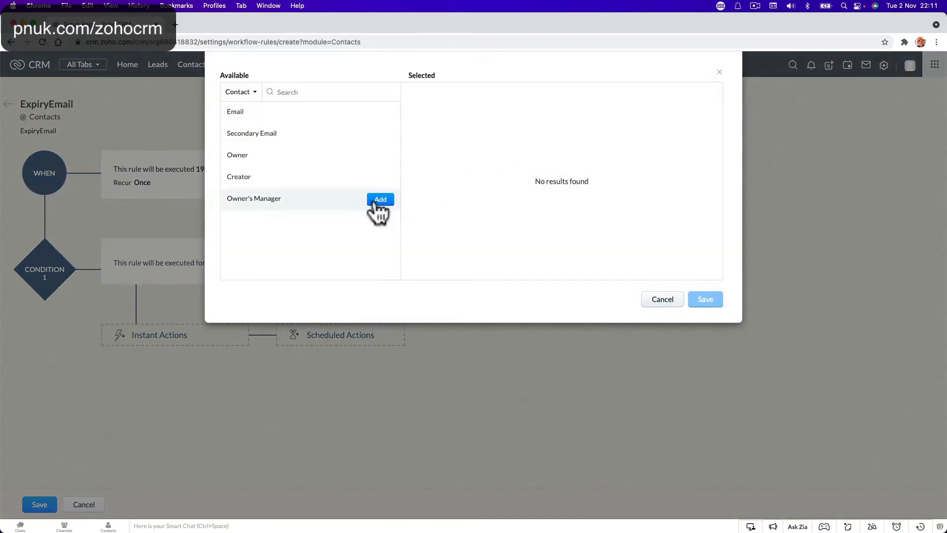
mouse_move(282, 122)
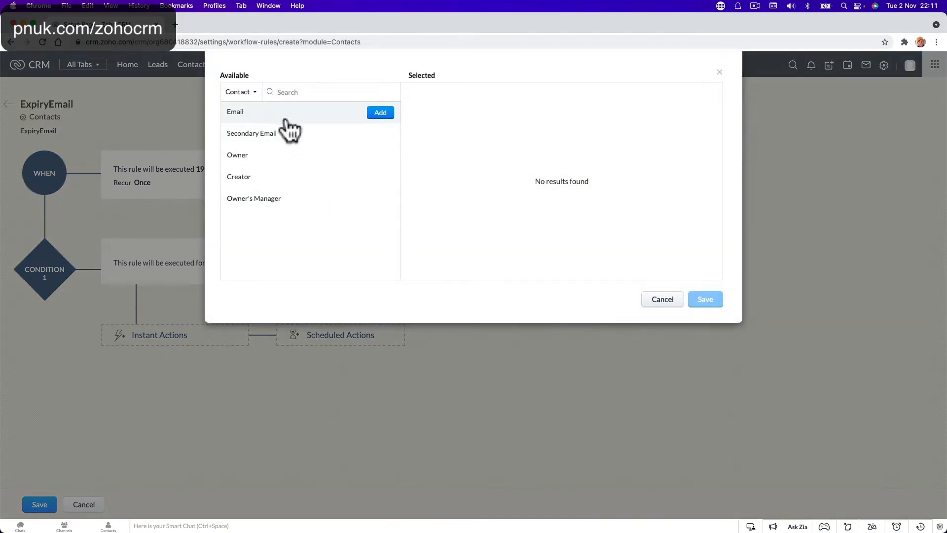
click(378, 114)
click(702, 300)
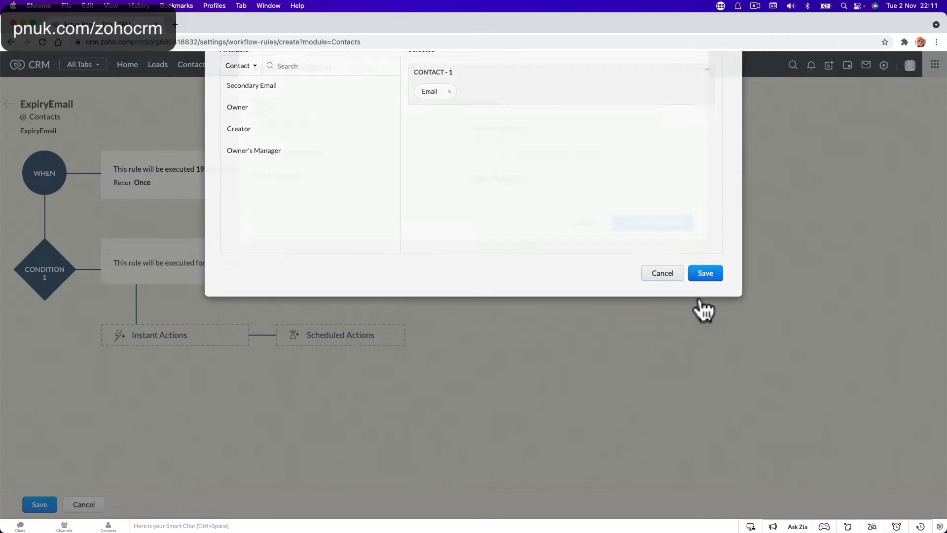
click(516, 129)
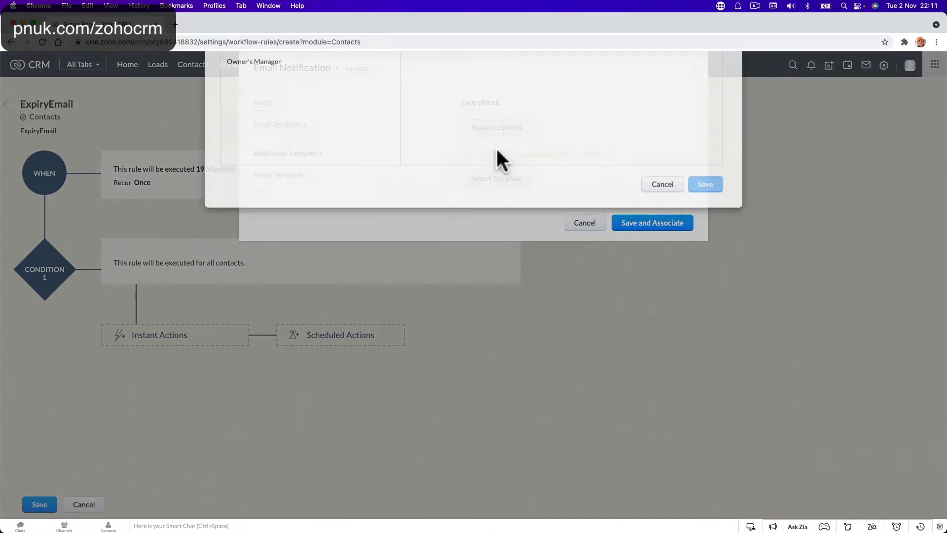
mouse_move(291, 186)
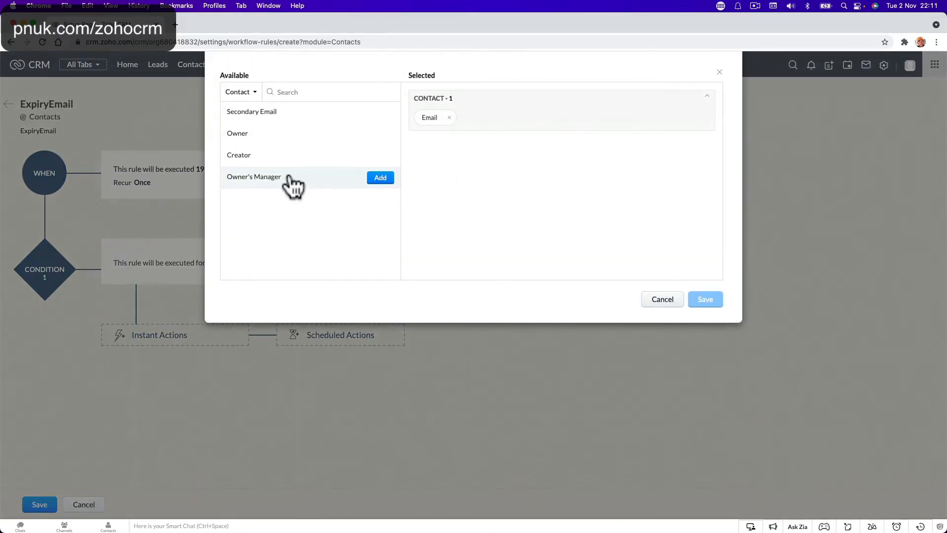
click(376, 177)
click(530, 117)
mouse_move(345, 139)
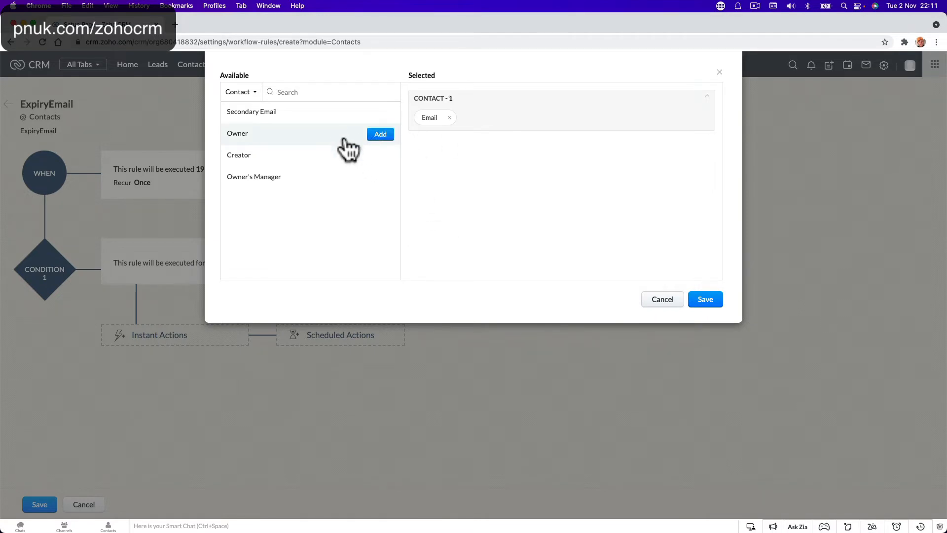
click(380, 134)
click(705, 300)
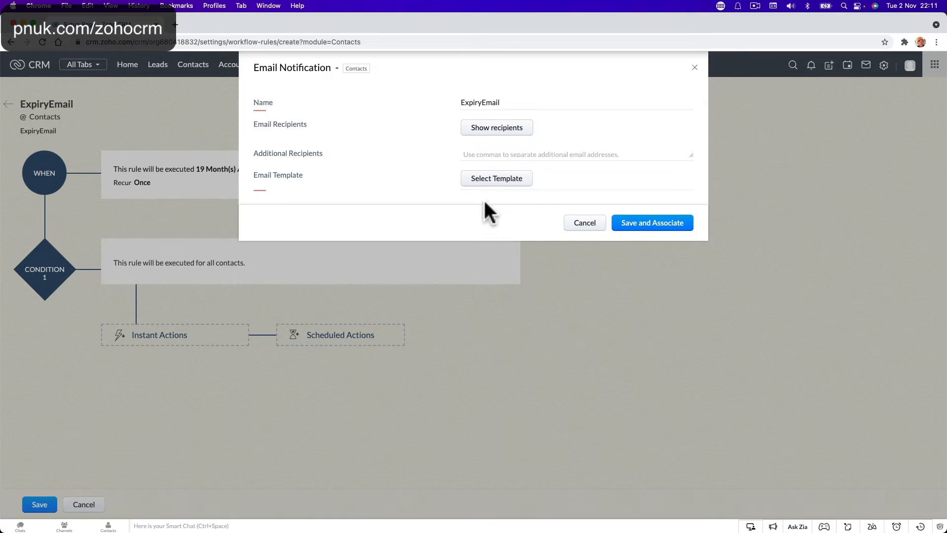
click(499, 179)
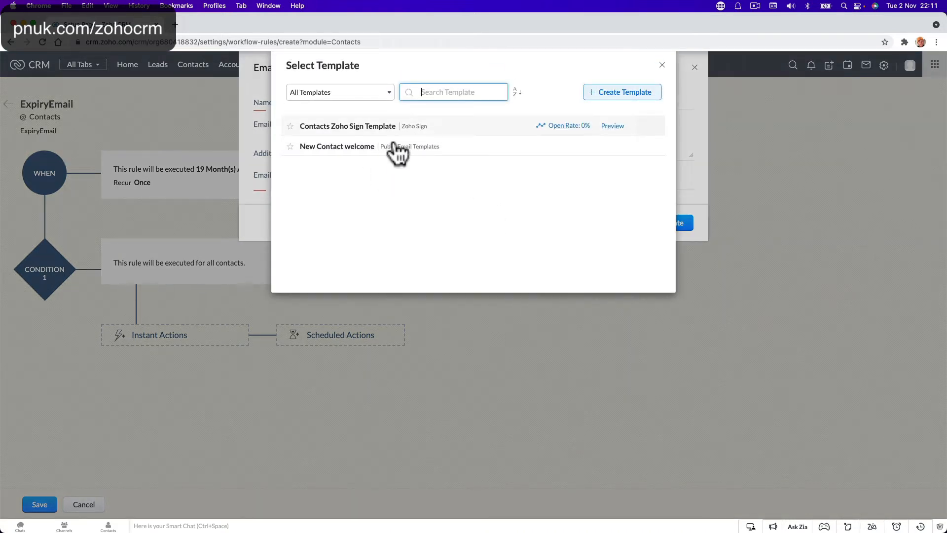
Step: Create a new Contacts email template from the Blank layout
click(603, 92)
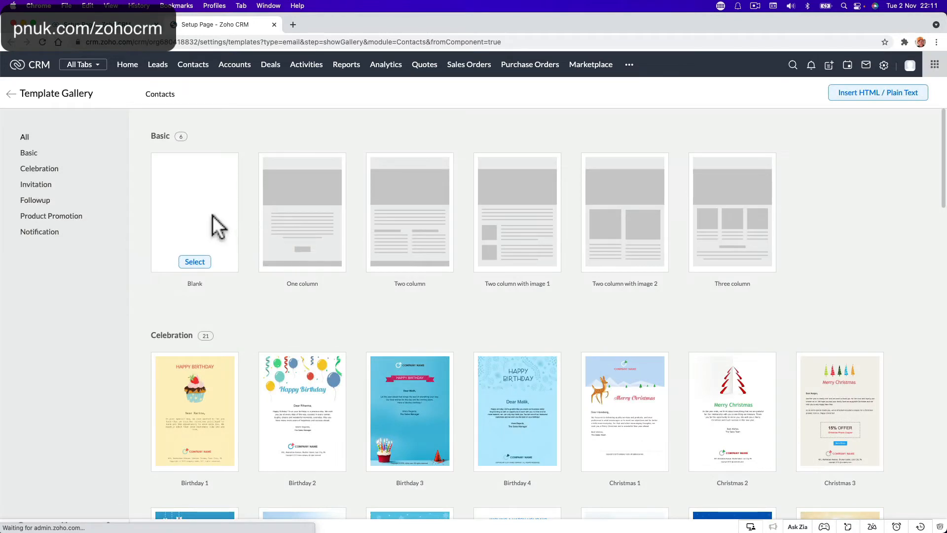
click(203, 260)
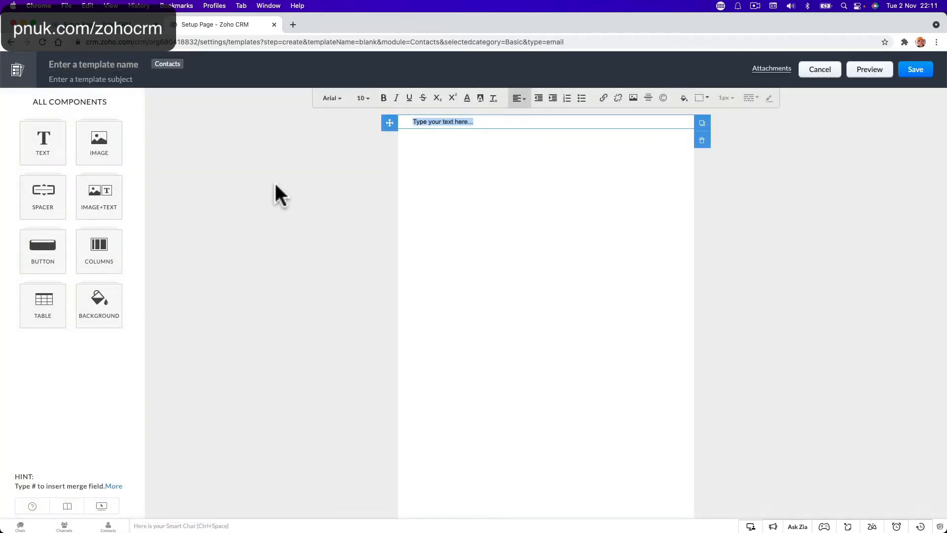
Step: Name the new template Expiryemail
click(127, 64)
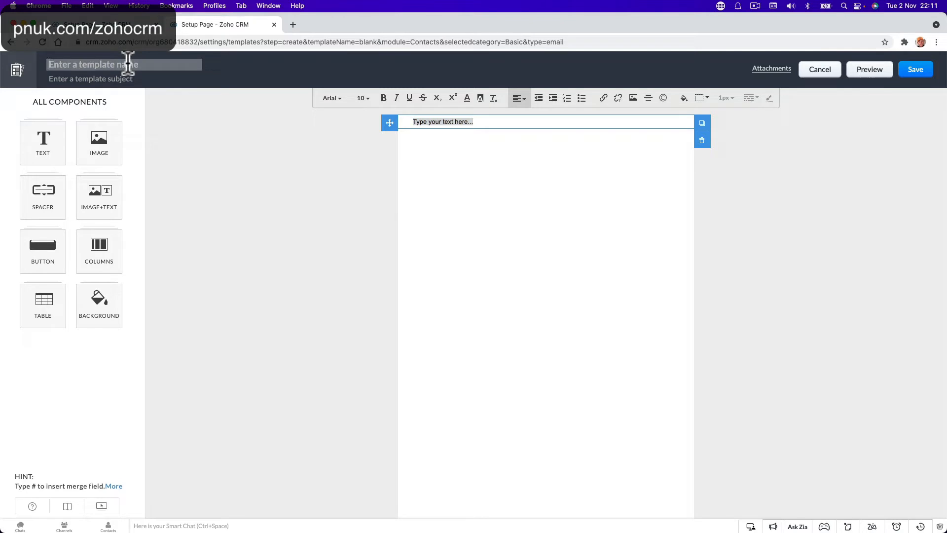
text(ex)
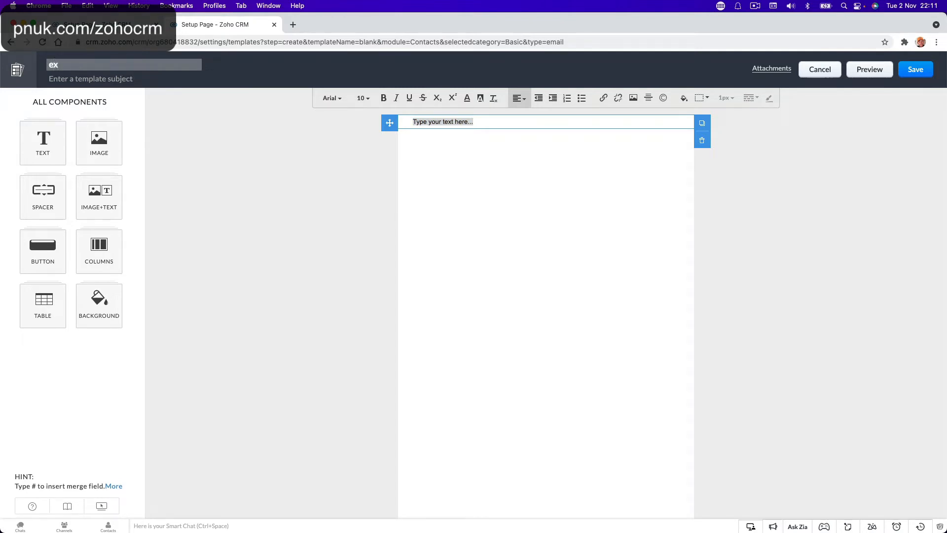
text(piryemail)
click(441, 162)
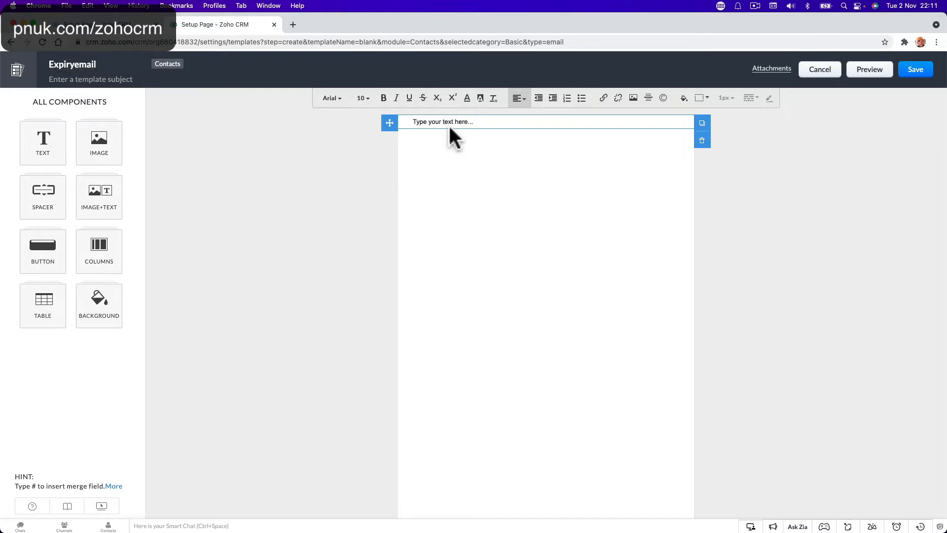
Step: Write the body greeting with the First Name merge field and cite the ExpiryDate merge field
triple_click(451, 120)
text(Hello)
text(#)
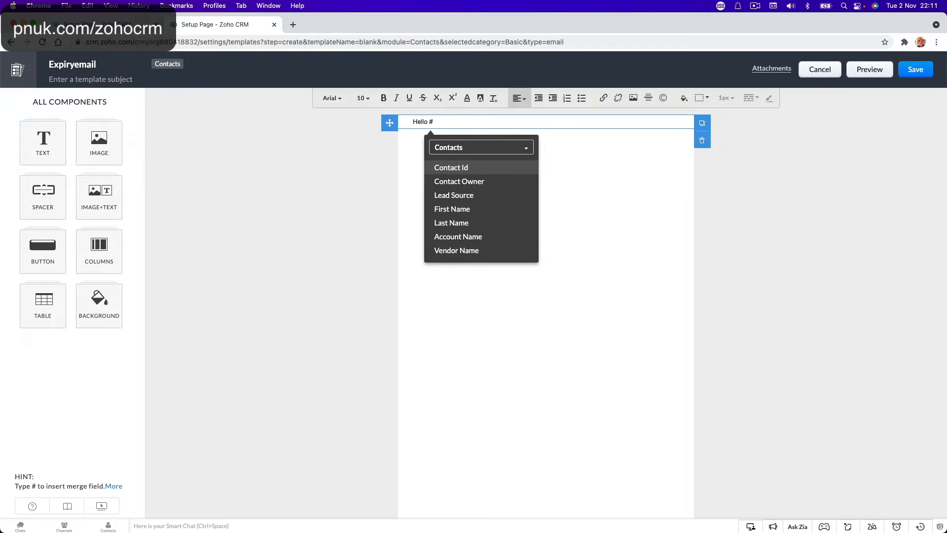
click(501, 209)
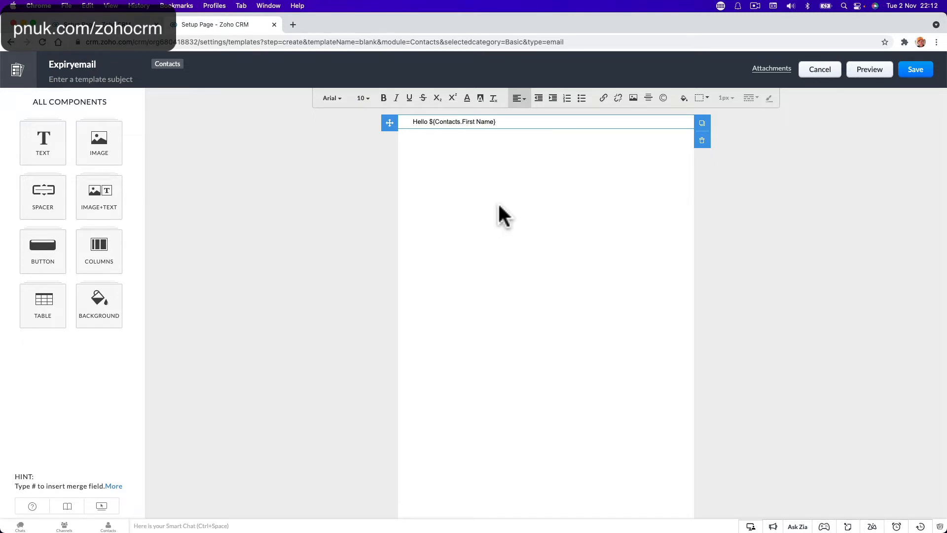
text(,)
key(Return)
key(Return)
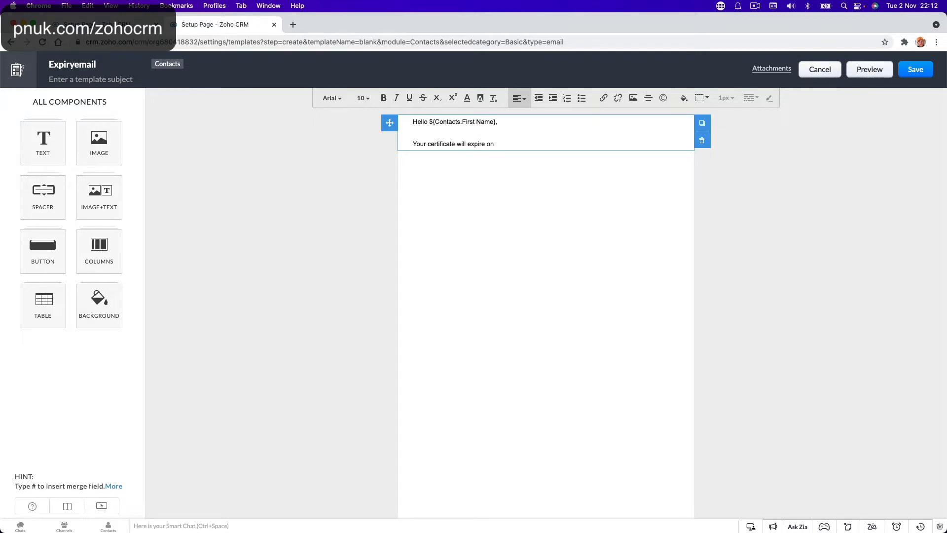
click(504, 146)
text(#exp)
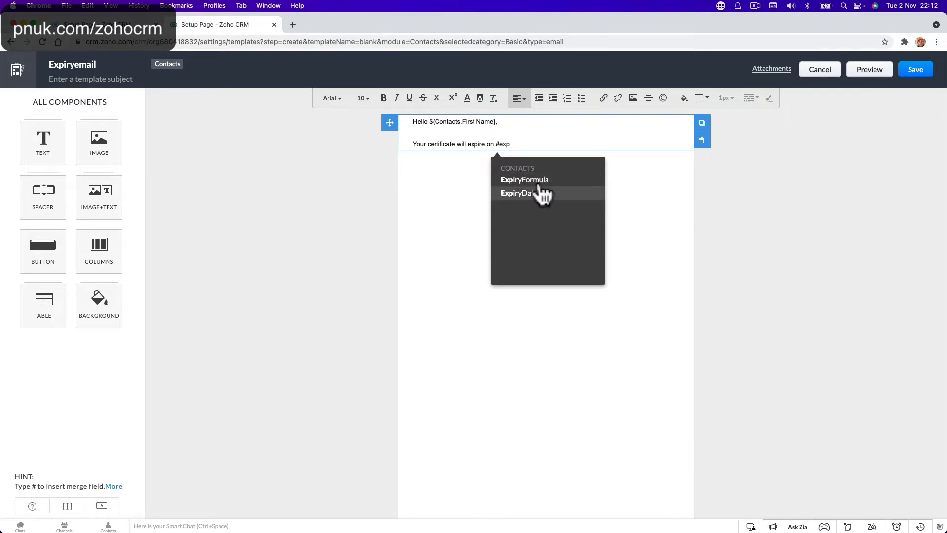
click(527, 194)
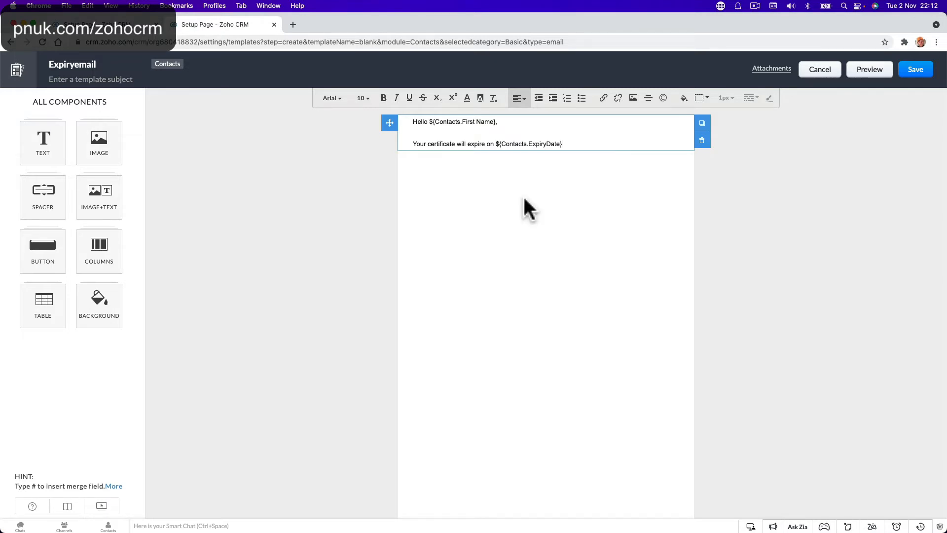
Step: Add the renewal request and Thanks sign-off, and set subject 'Training Expiry Reminder'
key(Return)
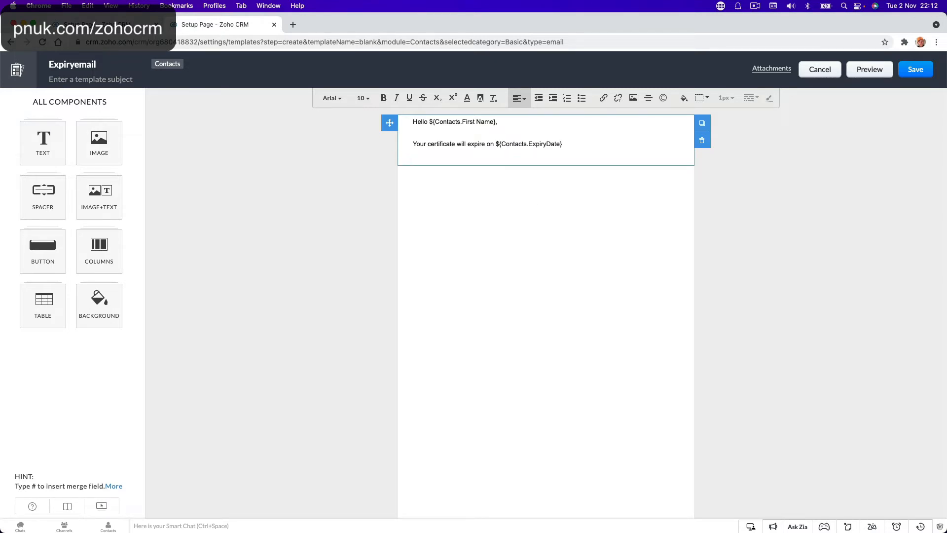
text(Pleaese)
key(BackSpace)
key(BackSpace)
key(BackSpace)
key(BackSpace)
text(let us know if you need to renew.)
key(Return)
text(Thank)
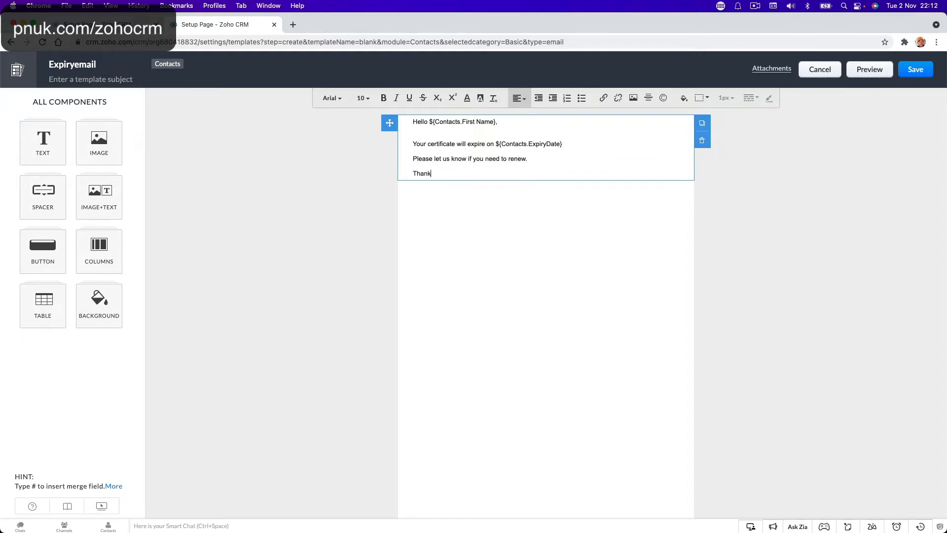
text(s)
key(shift+Return)
text(Paul)
key(shift+Return)
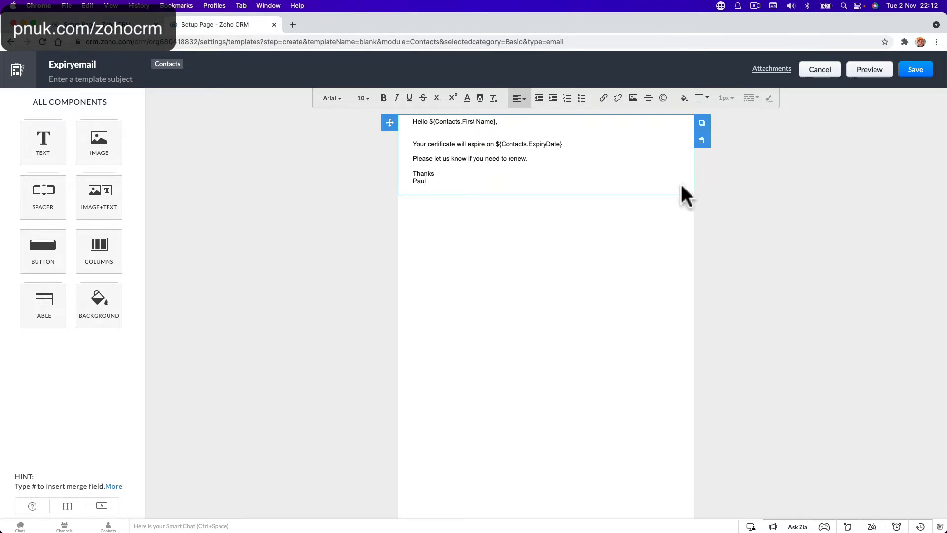
click(915, 70)
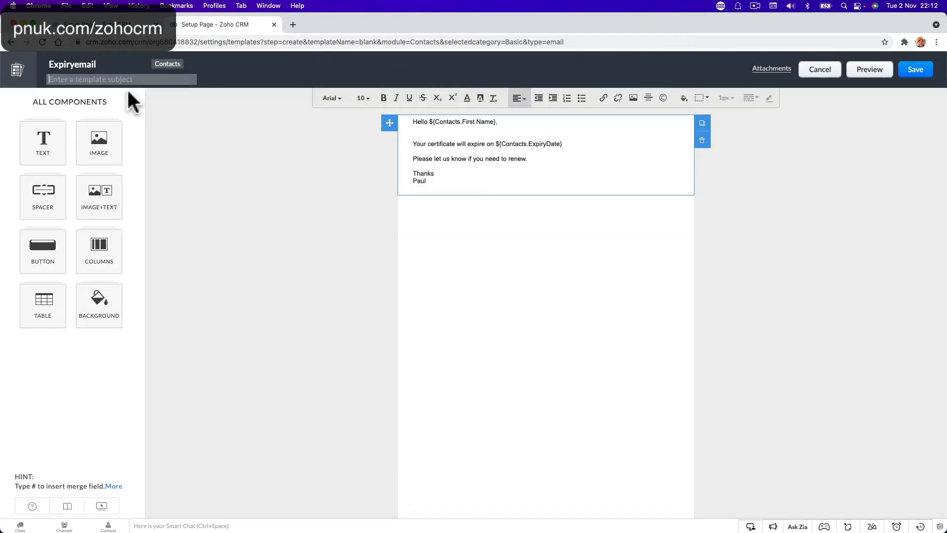
text(Training Expiry Reminder)
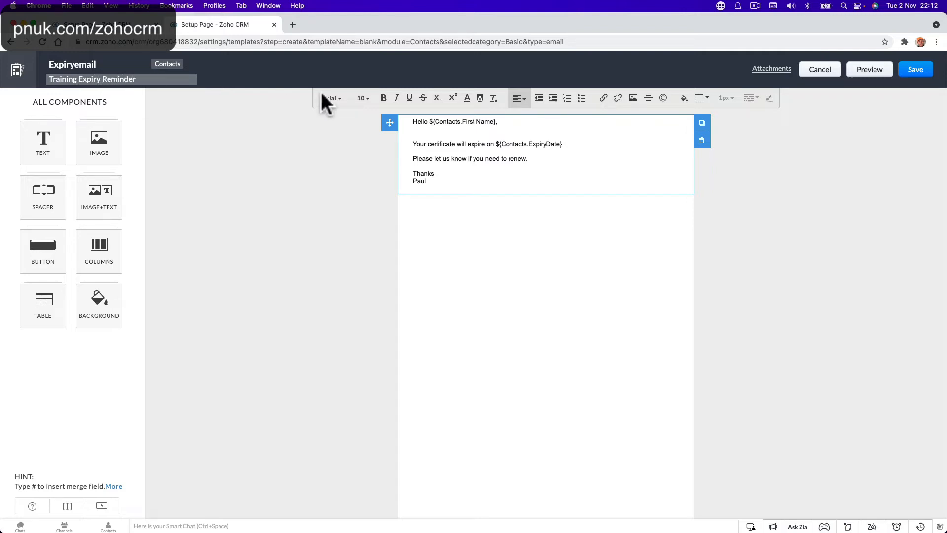
Step: Save the Expiryemail template into the Public Email Templates folder
click(915, 69)
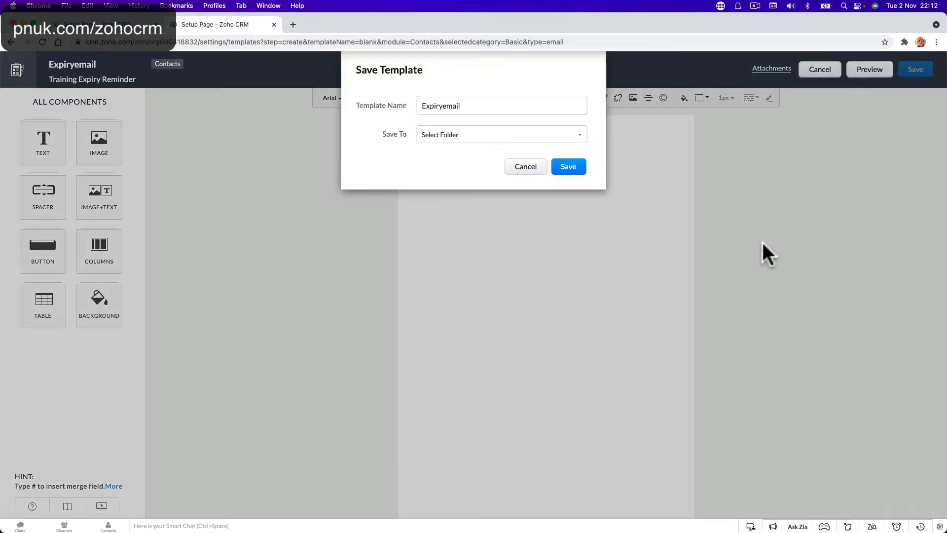
click(450, 138)
click(451, 162)
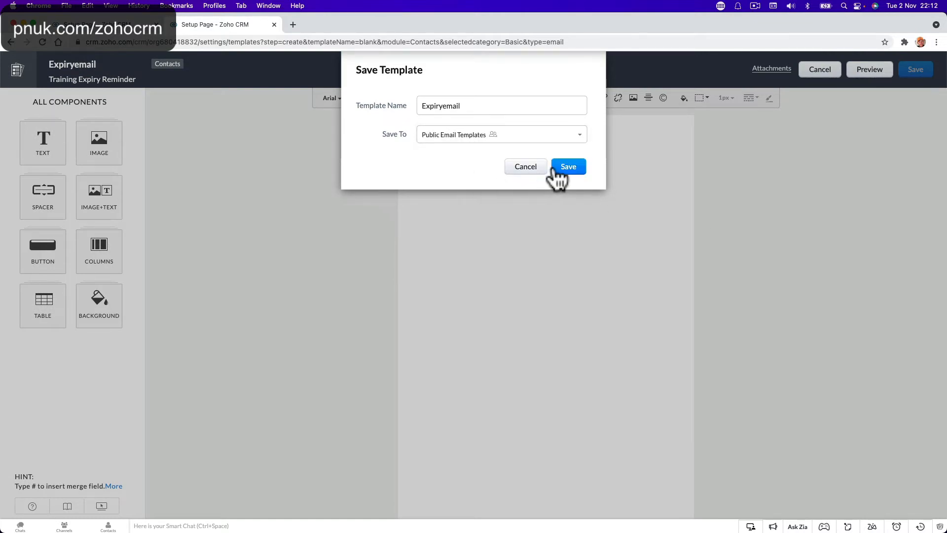
click(560, 167)
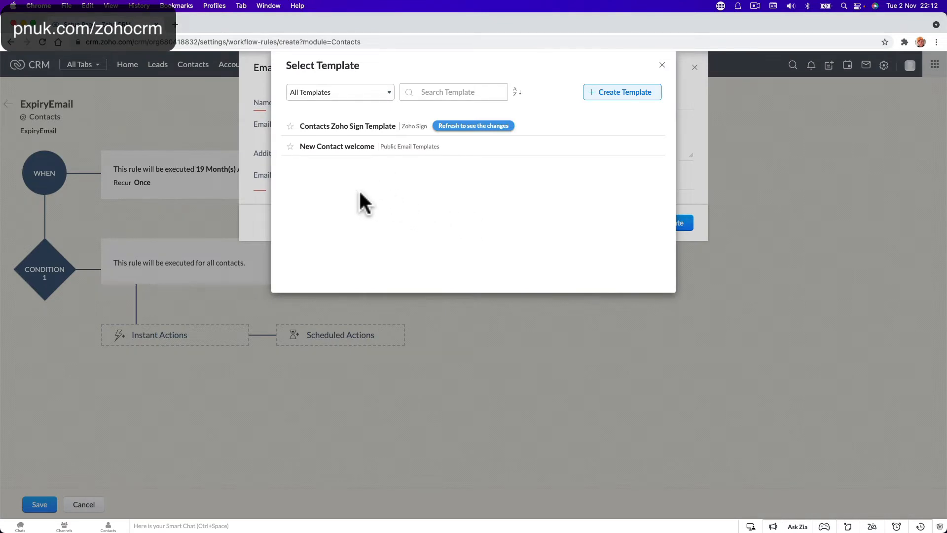
Step: Filter templates to Public Email Templates and pick Expiryemail for the notification
click(371, 94)
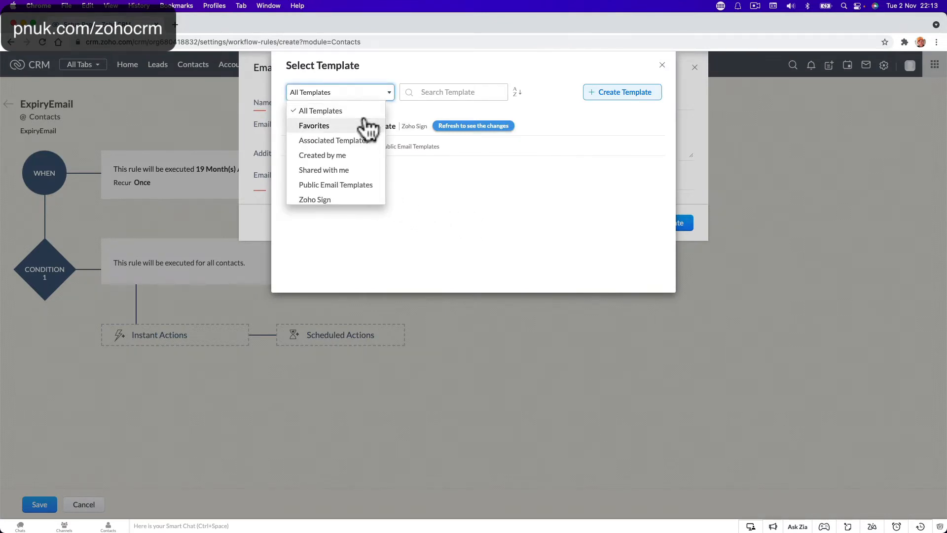
click(350, 113)
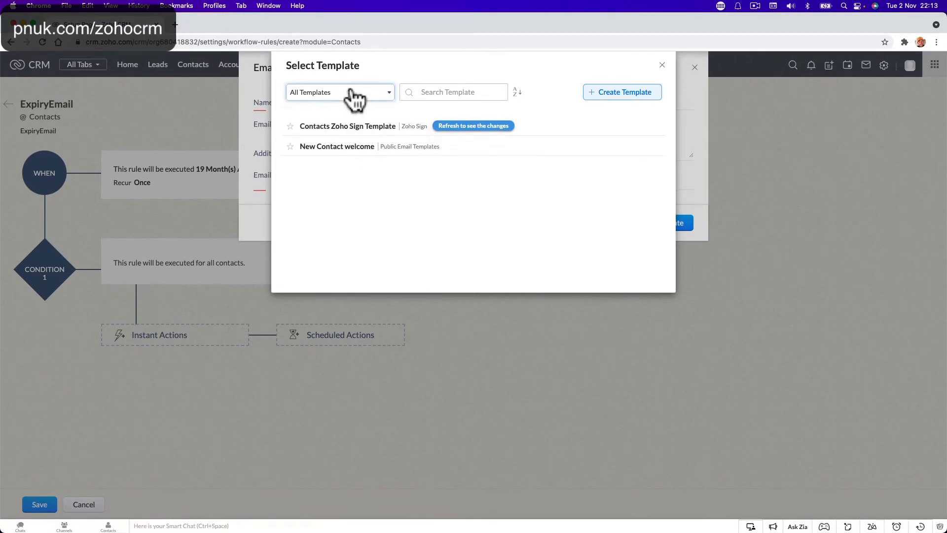
click(357, 96)
scroll(335, 197, down, 1)
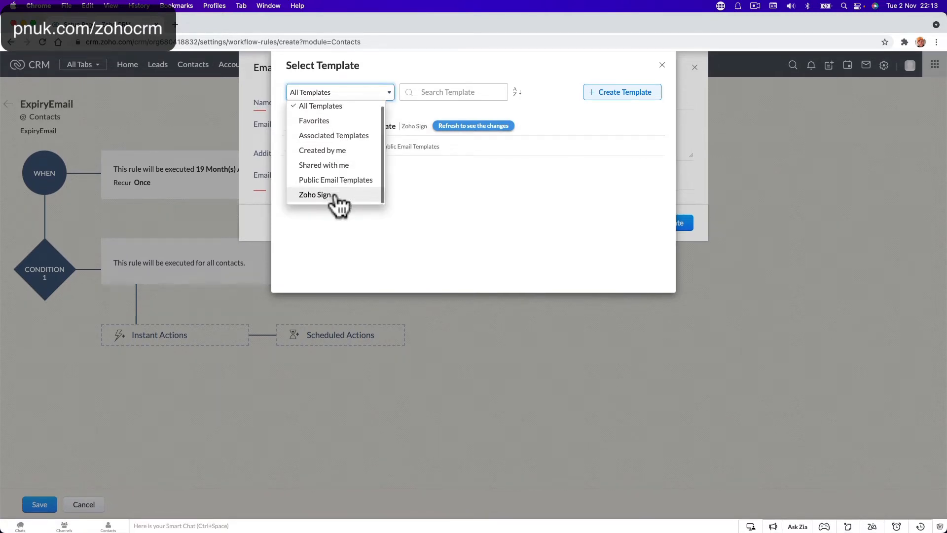
scroll(340, 160, up, 1)
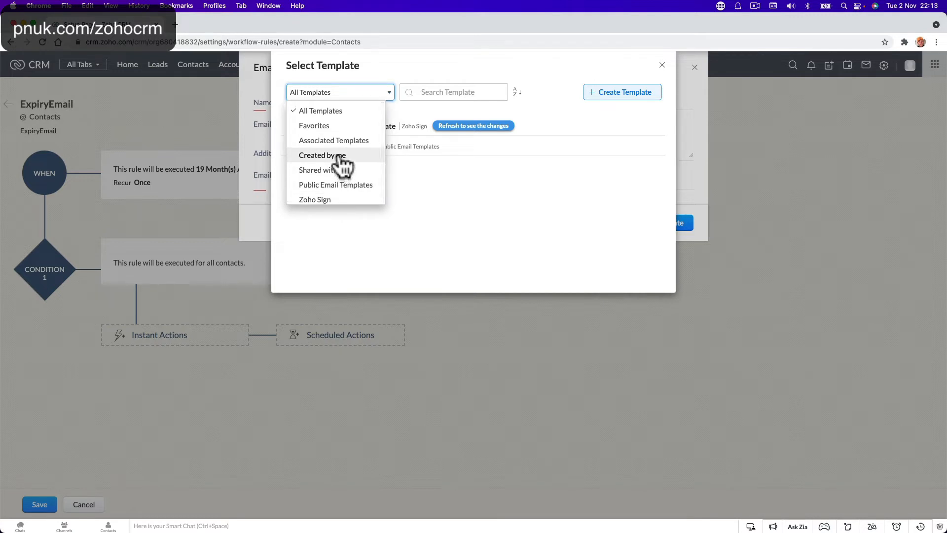
click(340, 184)
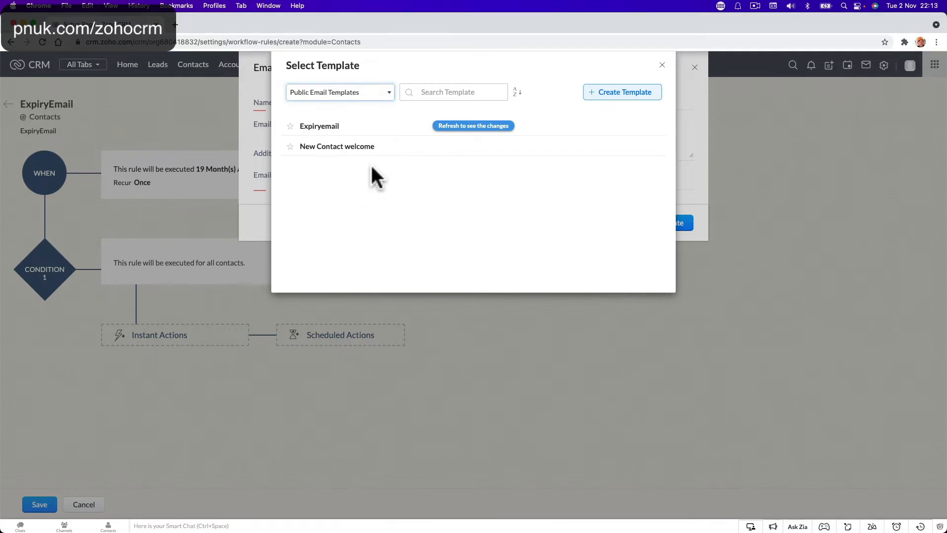
click(407, 132)
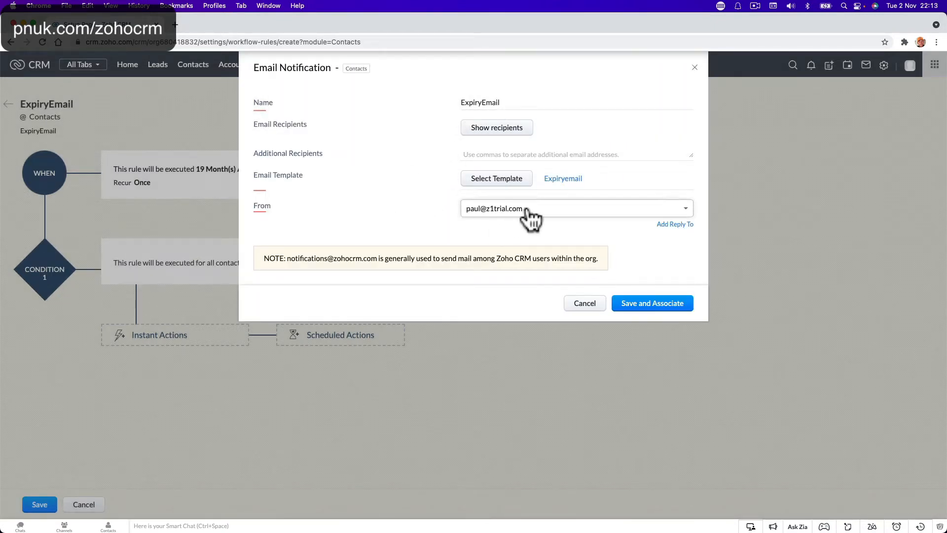
Step: Send the notification from Record Owner's Email, then save and associate it with the rule
click(581, 211)
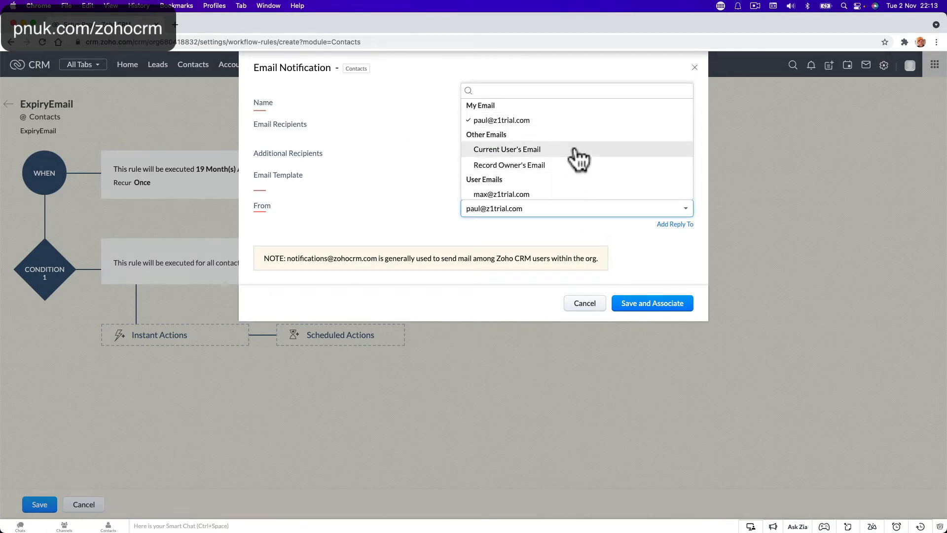
scroll(575, 157, down, 1)
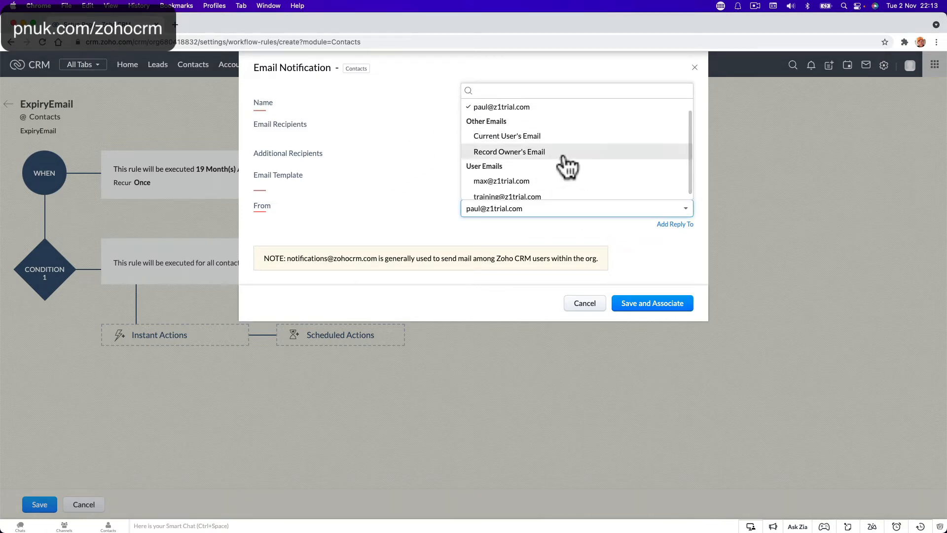
click(569, 166)
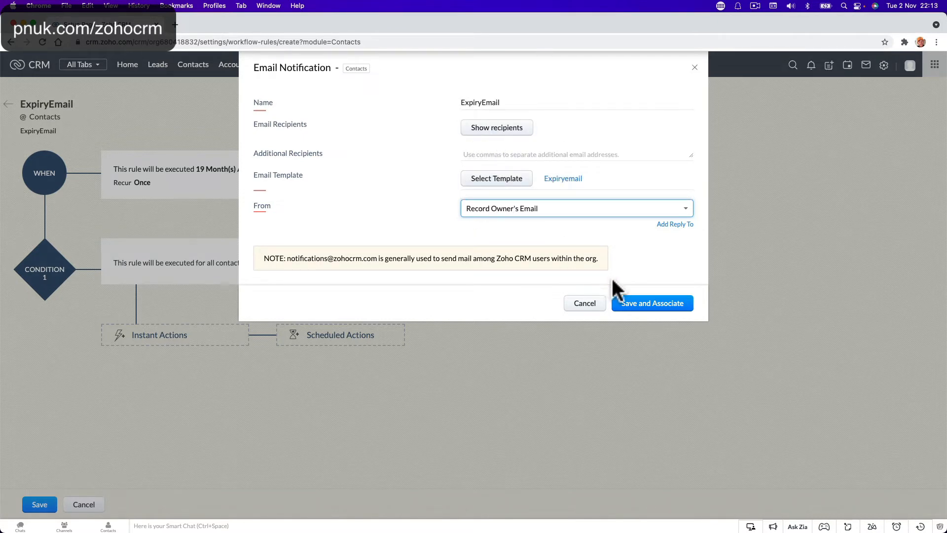
click(619, 303)
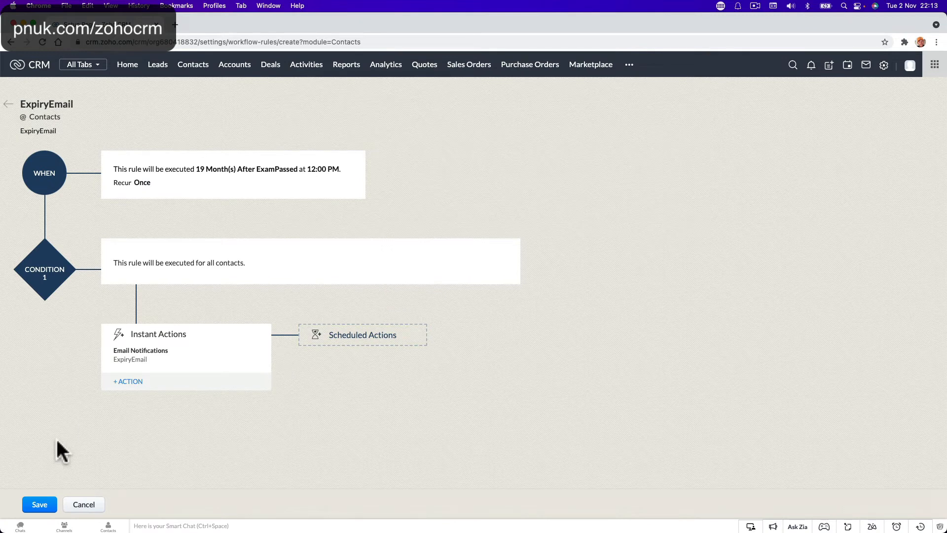
Step: Save the ExpiryEmail workflow rule and reopen its details page
click(34, 505)
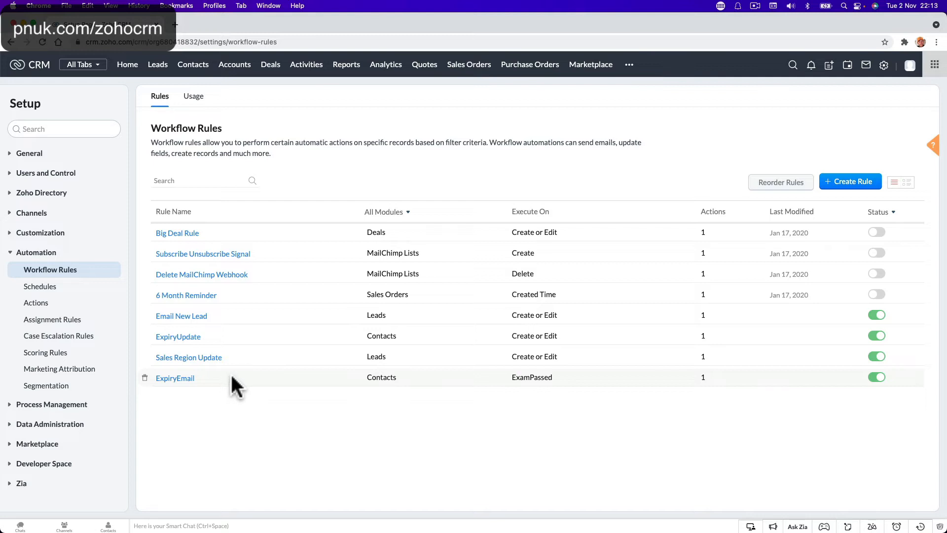
click(179, 379)
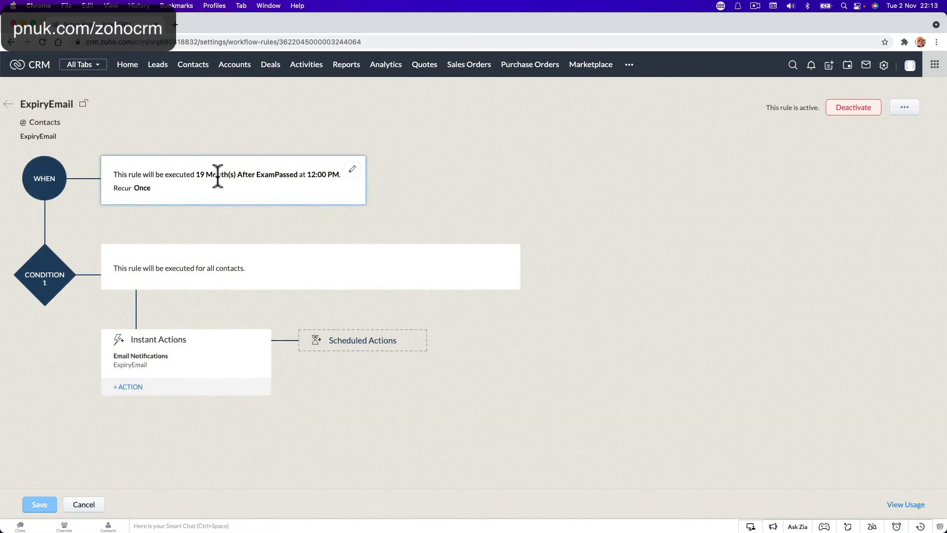
Step: Rebase the rule's schedule on the ExpiryDate field with a custom execution offset
click(352, 170)
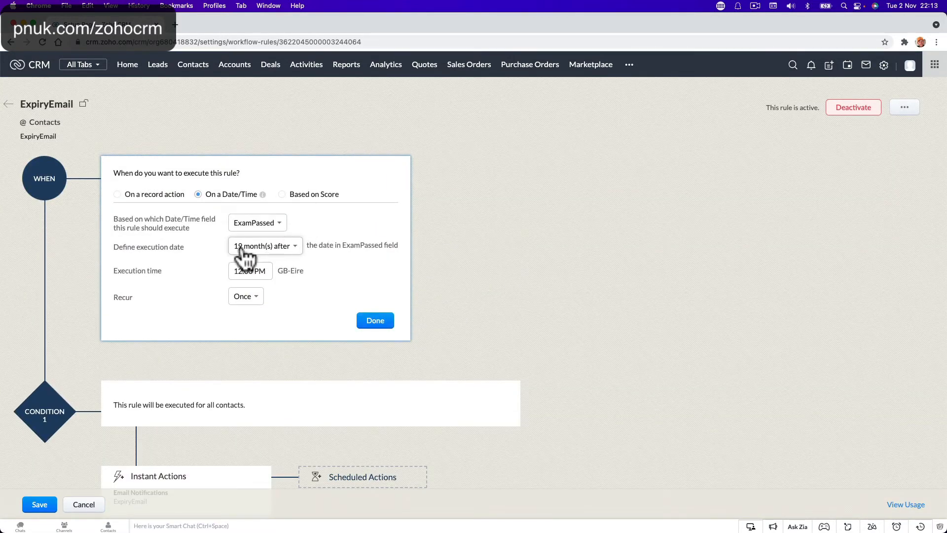
click(280, 224)
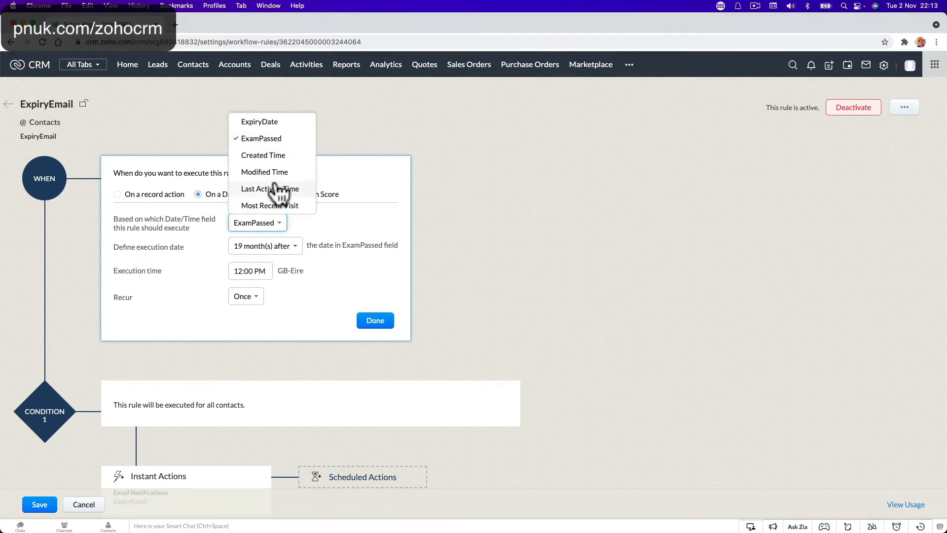
click(276, 123)
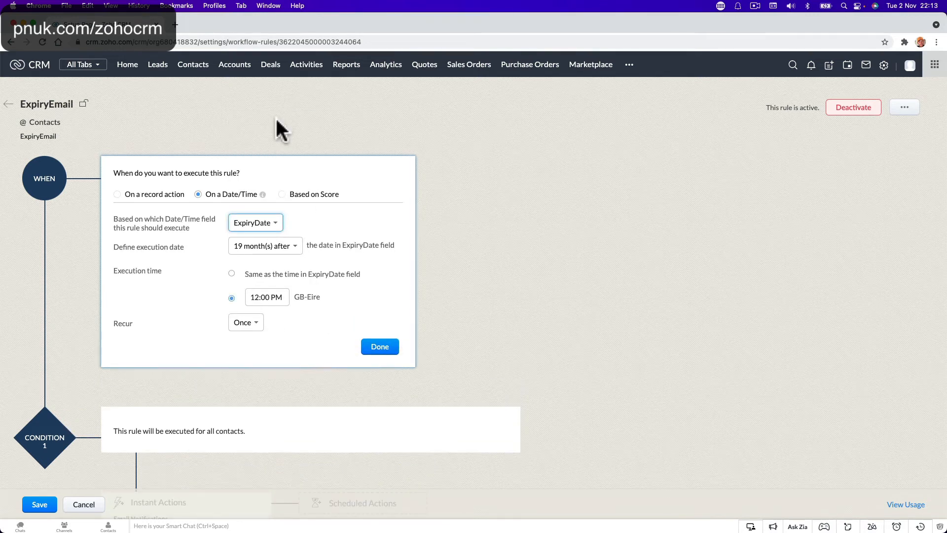
click(296, 248)
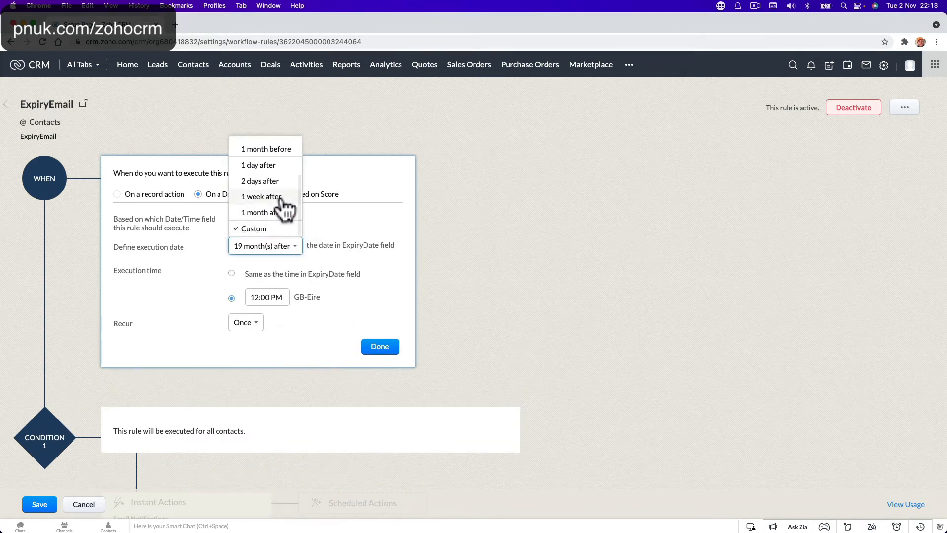
click(250, 251)
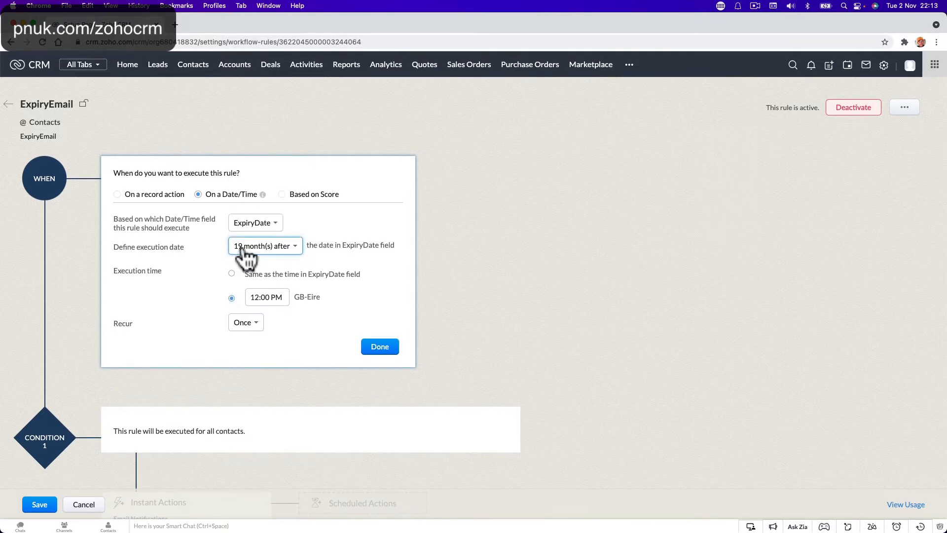
click(249, 250)
click(259, 230)
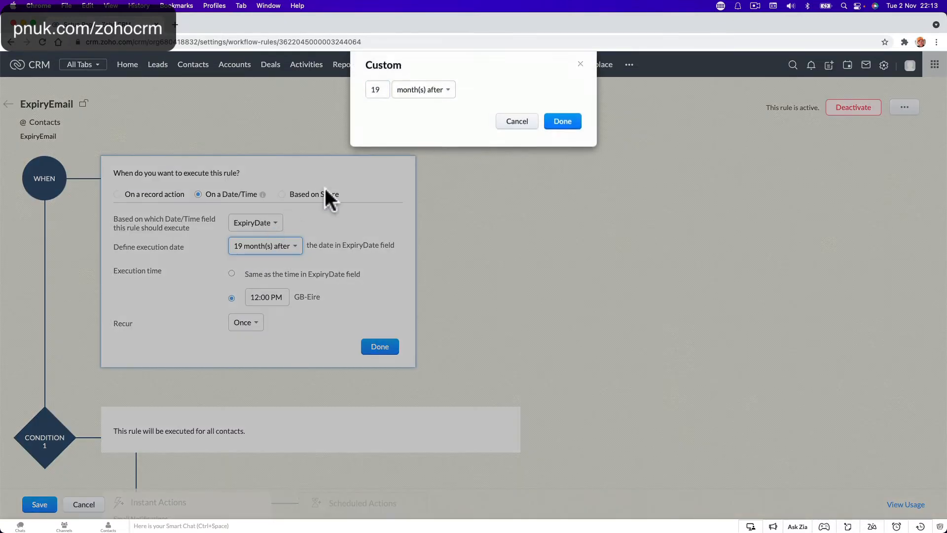
Step: Change the offset to 3 months before ExpiryDate and accept the trigger change
double_click(384, 93)
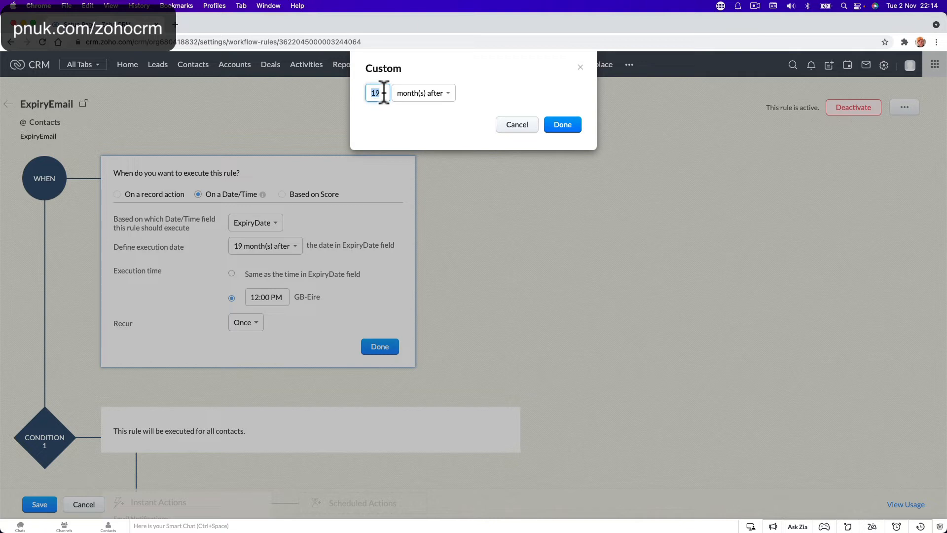
text(3)
click(439, 96)
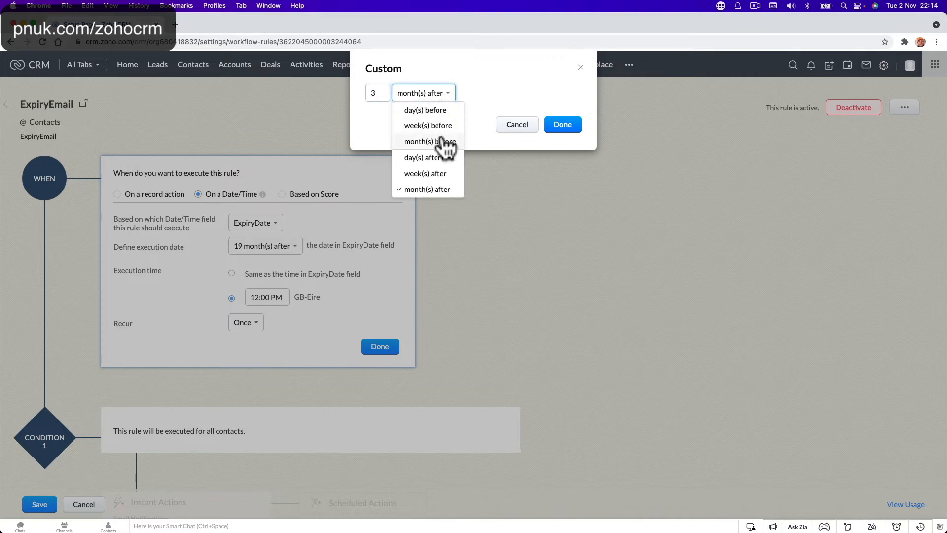
click(437, 142)
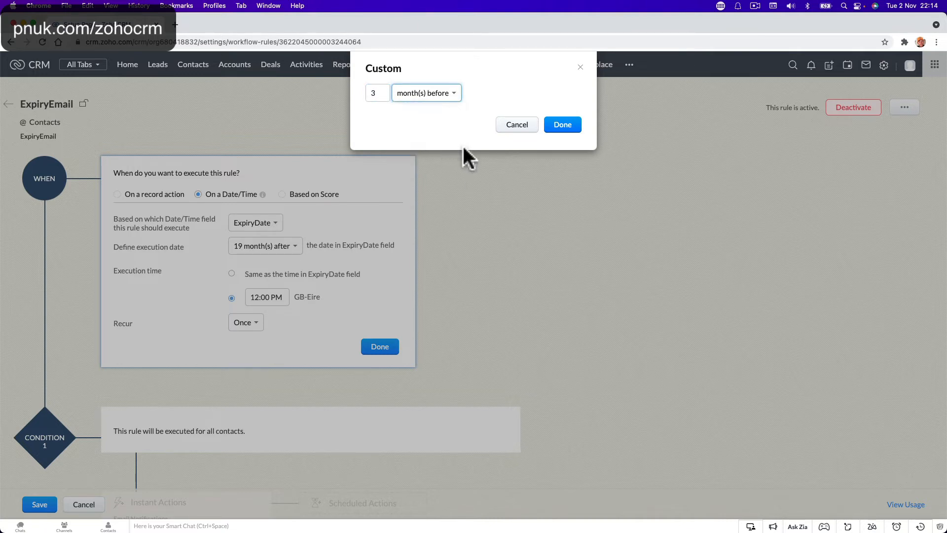
click(563, 126)
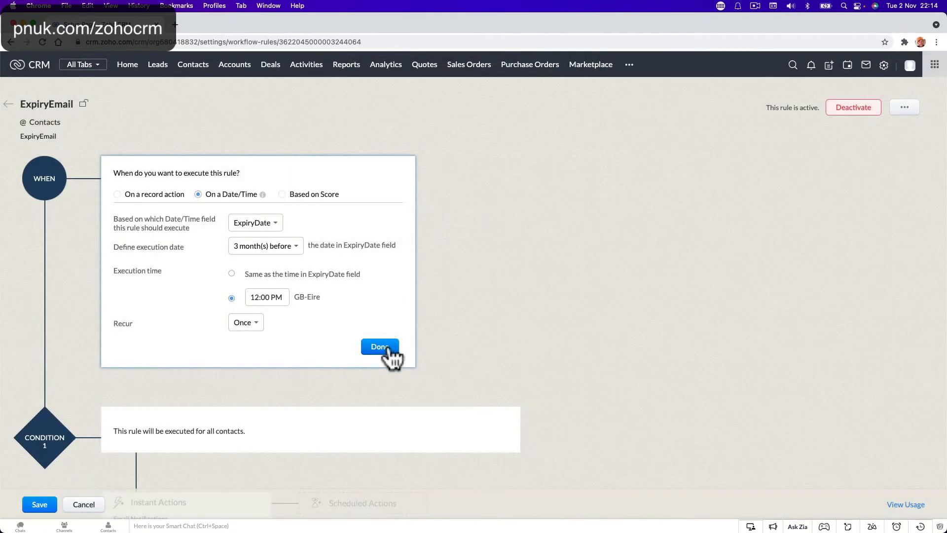
click(380, 347)
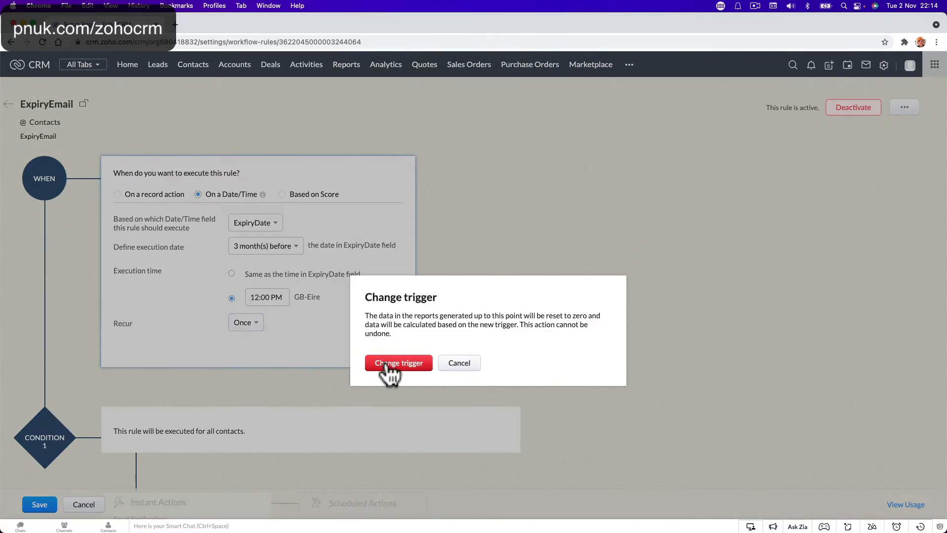
click(388, 364)
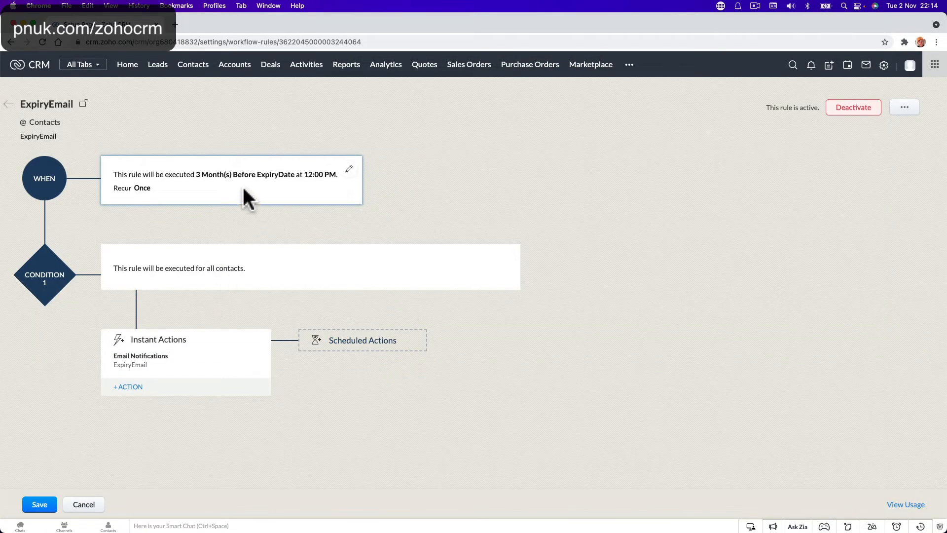
Step: Save the ExpiryEmail rule with its 3 Month(s) Before ExpiryDate trigger, then return to its editor
click(39, 504)
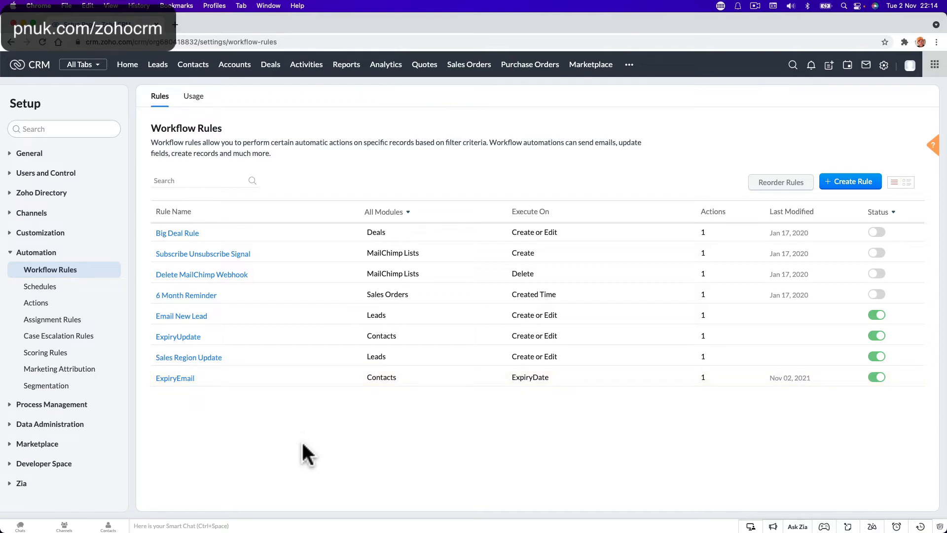
click(204, 78)
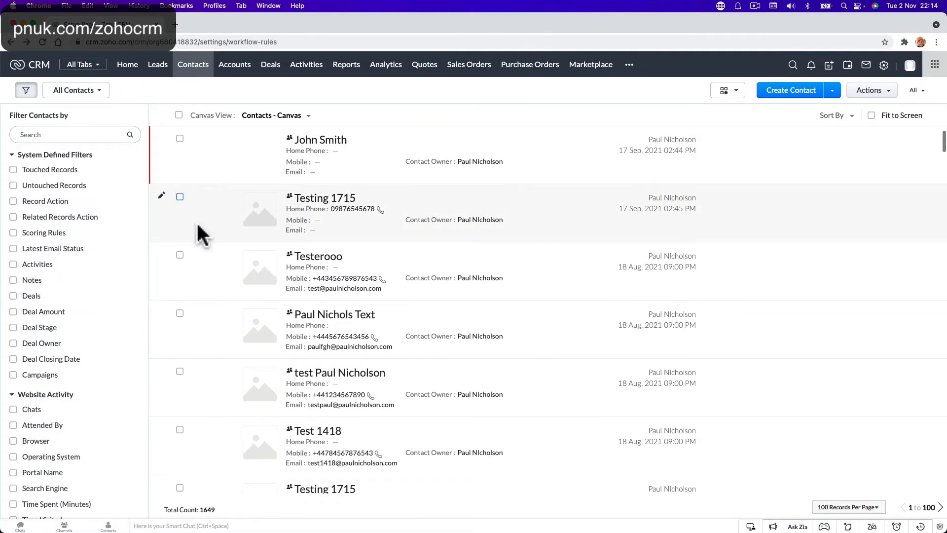
scroll(229, 112, left, 5)
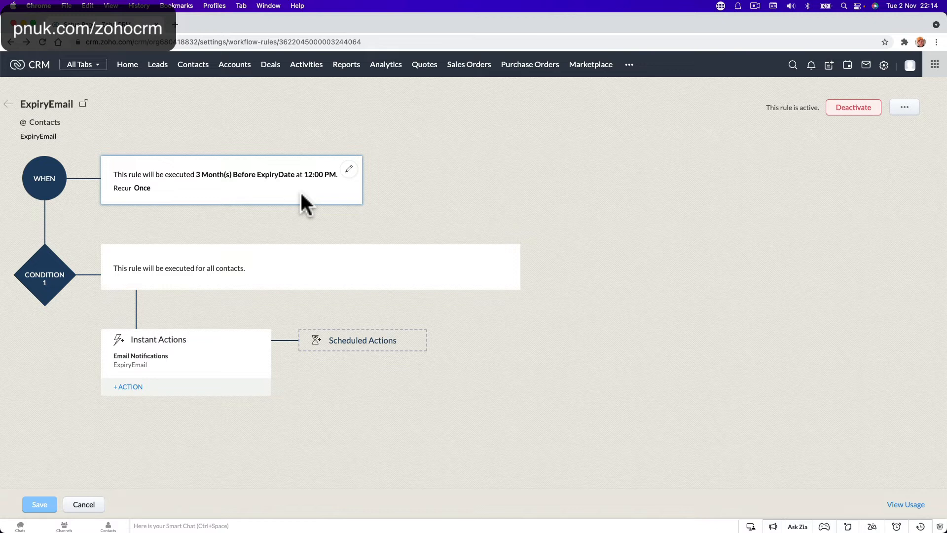
Step: Deactivate the ExpiryEmail workflow rule and return to the Contacts list of 1649 records
click(79, 506)
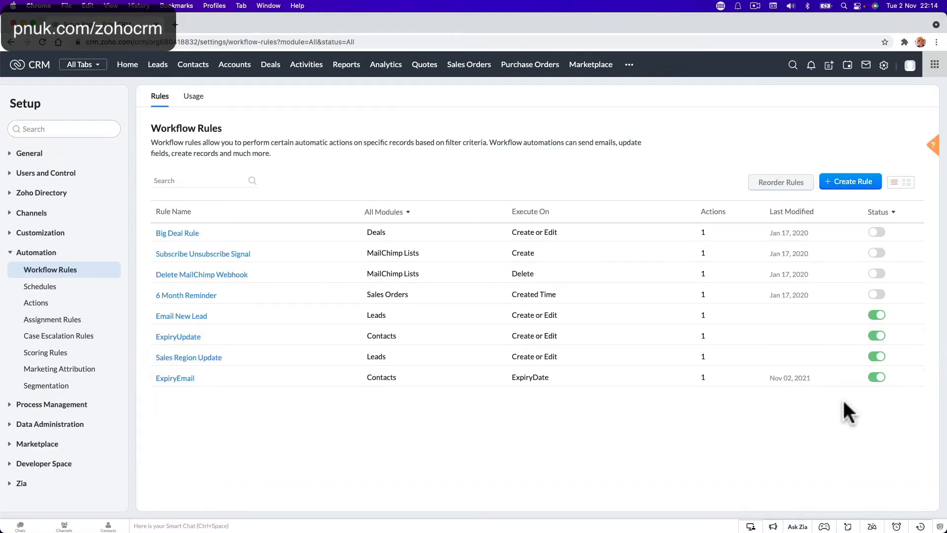
click(878, 378)
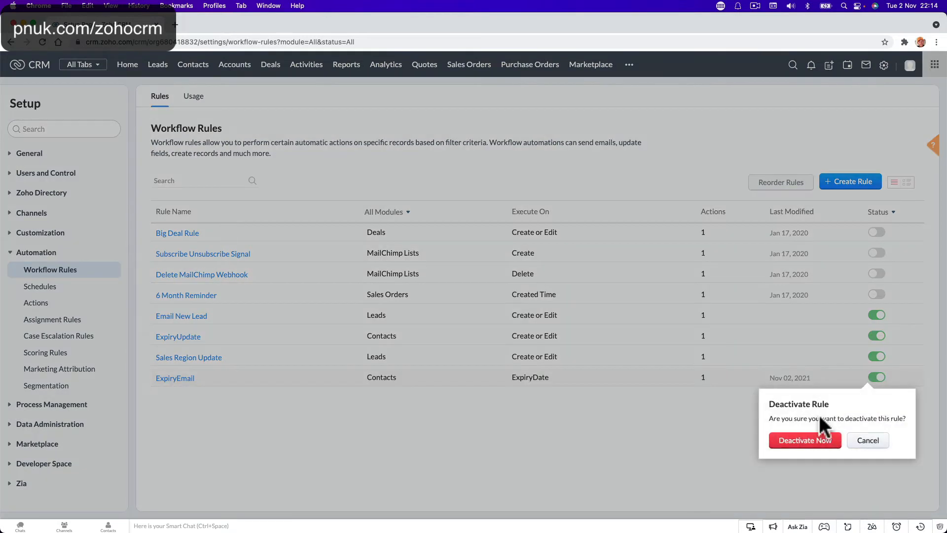
click(802, 440)
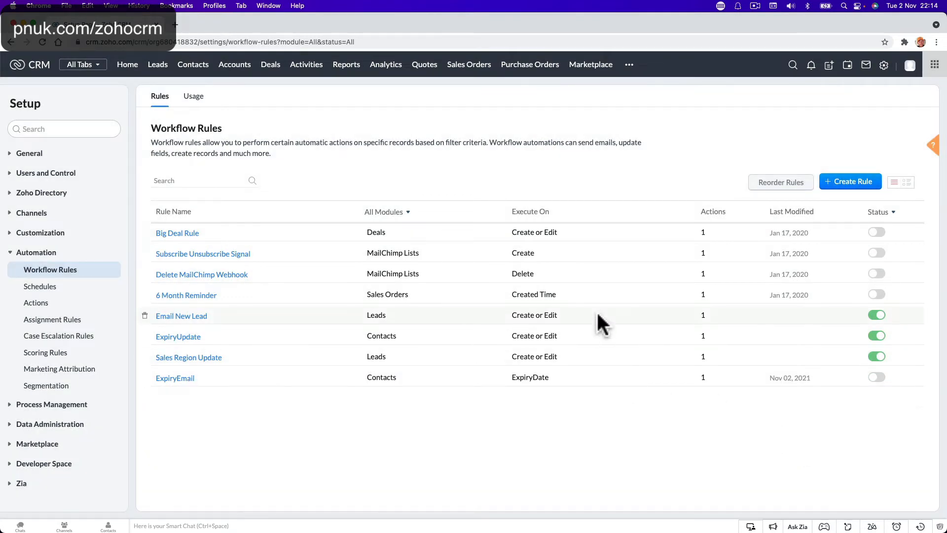
click(197, 70)
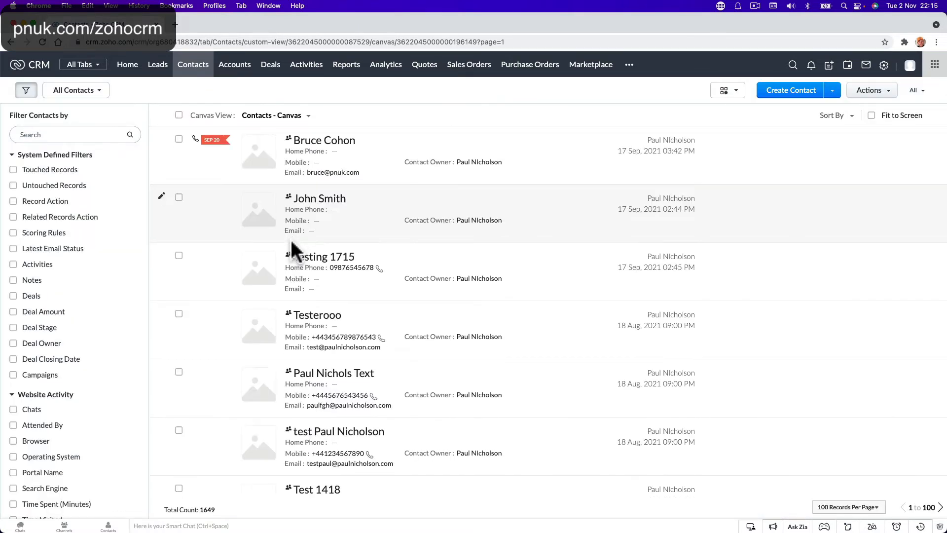
Step: Open the first contact's detail page, closing the edit form without saving
click(162, 204)
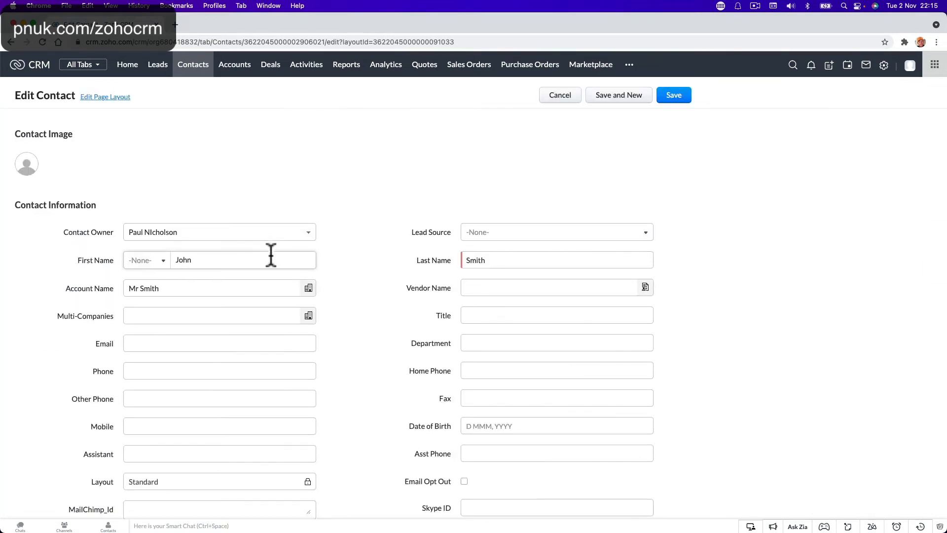
scroll(311, 296, down, 3)
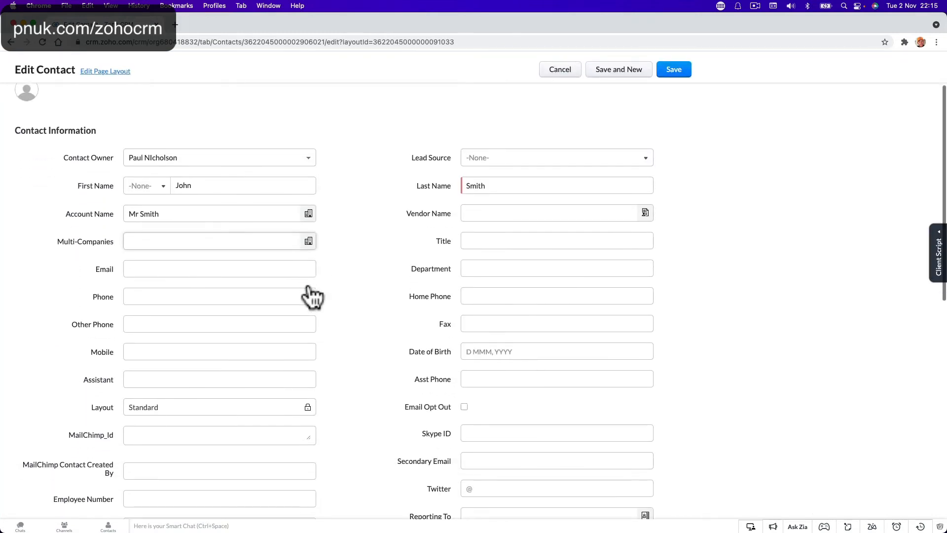
click(548, 69)
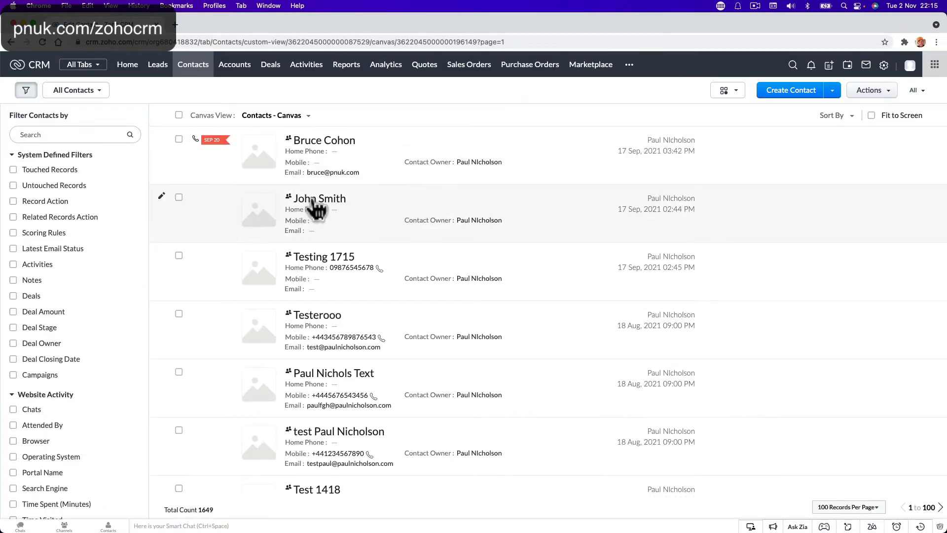
click(316, 202)
scroll(363, 268, down, 5)
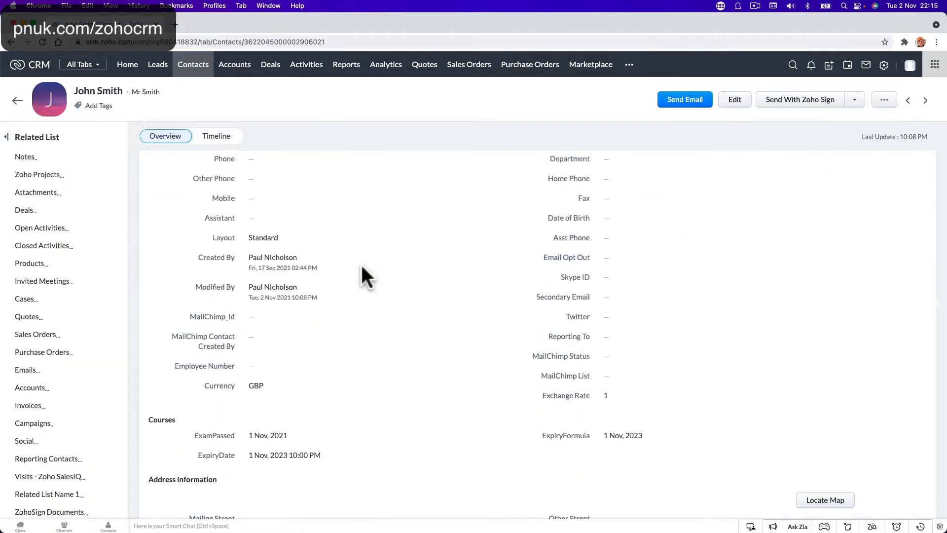
scroll(363, 268, down, 4)
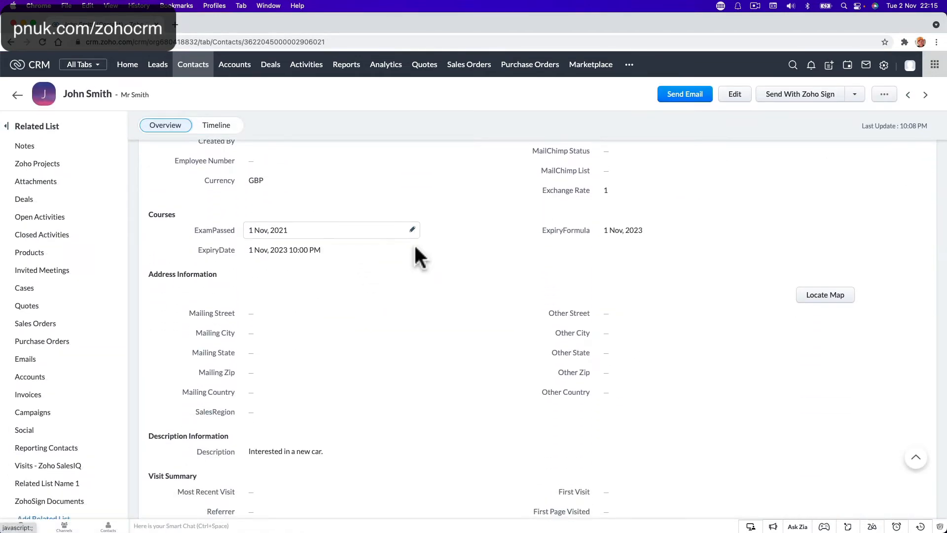
Step: Change the contact's ExamPassed date to 1 Mar 2022, leaving ExpiryDate unchanged
click(413, 230)
click(347, 247)
click(347, 246)
click(347, 246)
click(347, 247)
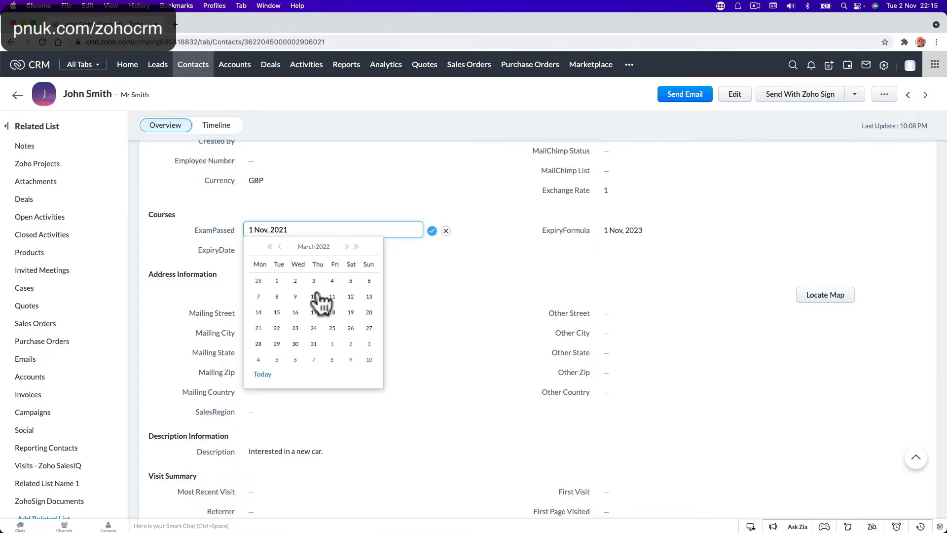
click(277, 281)
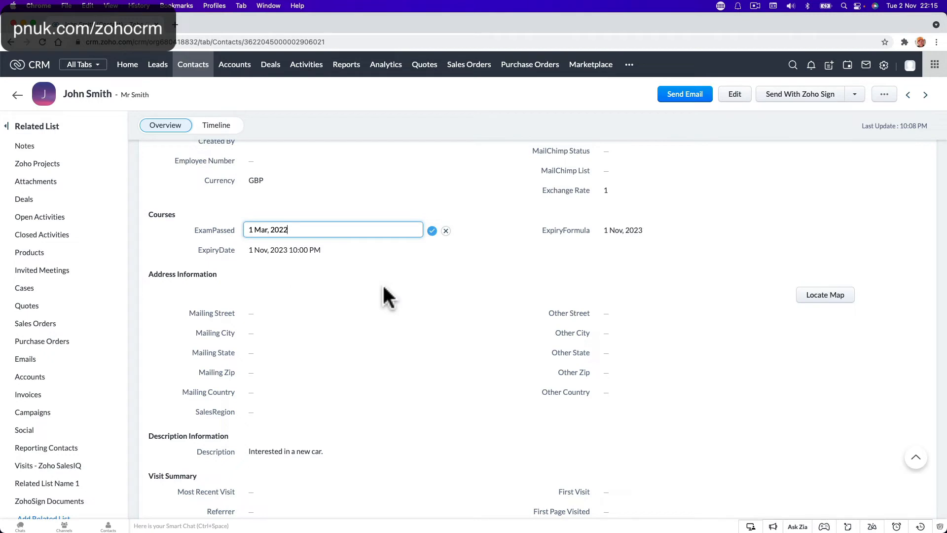
click(432, 230)
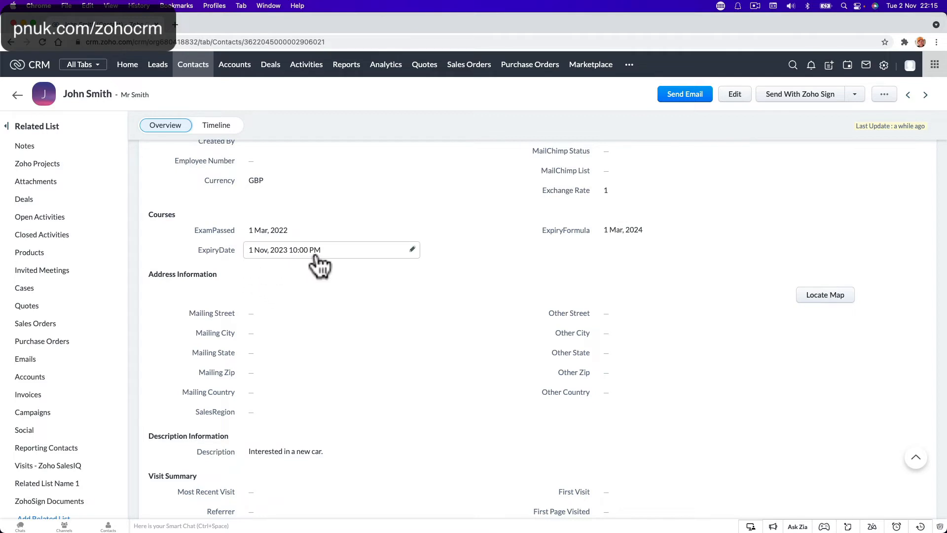
click(412, 250)
click(446, 251)
Step: Visit Deals and Setup's Modules and Fields, then return to the Contacts list
click(270, 69)
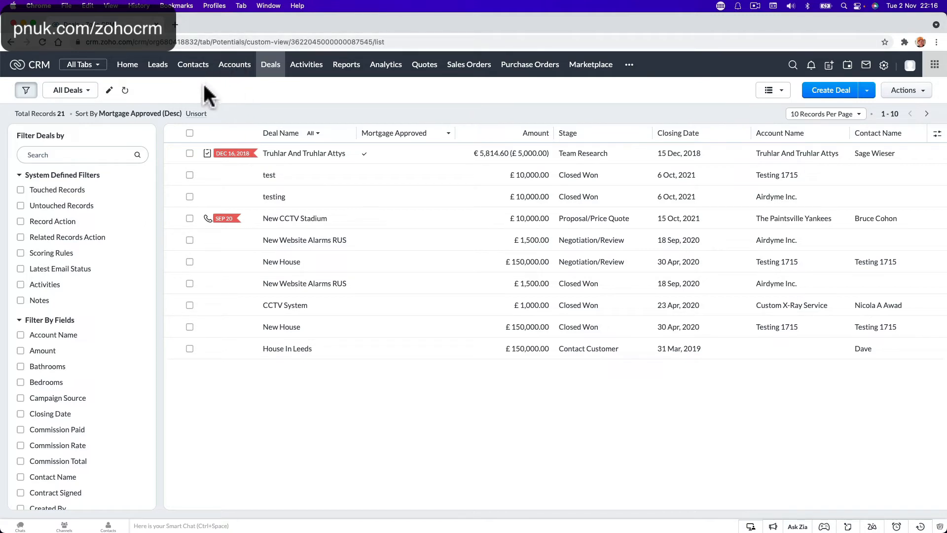
scroll(169, 87, left, 10)
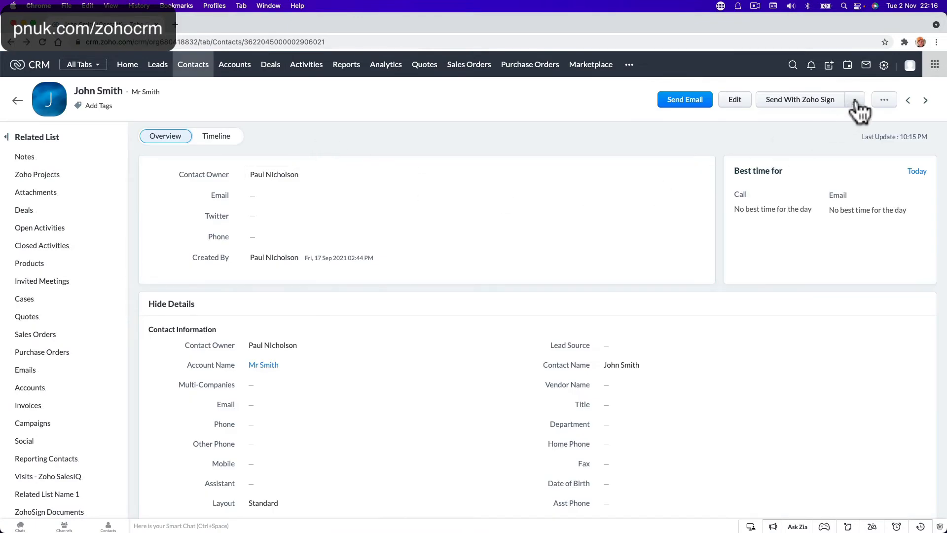
click(884, 66)
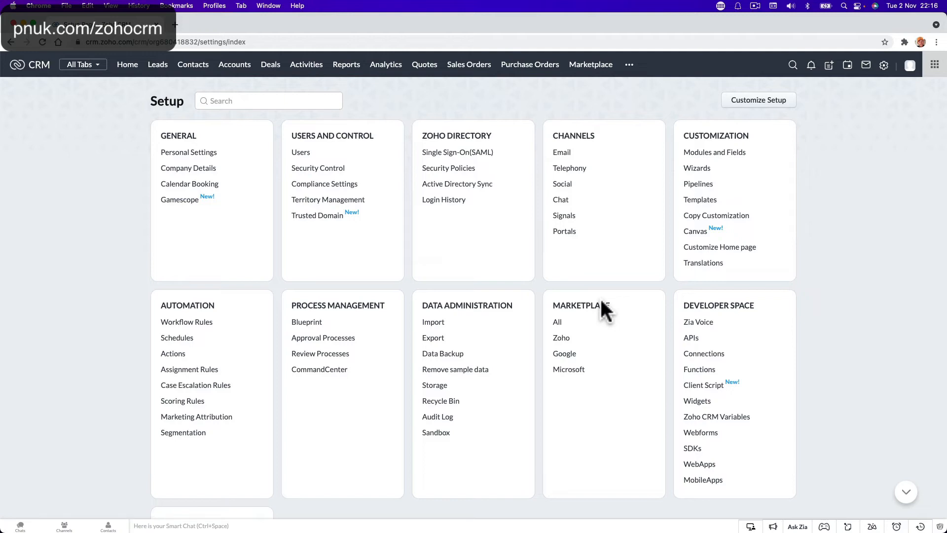
click(735, 153)
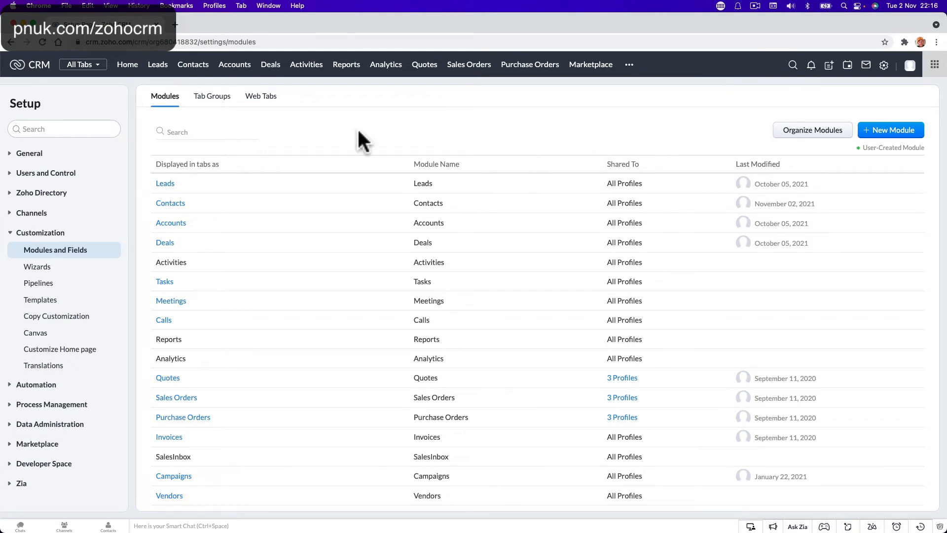
click(211, 69)
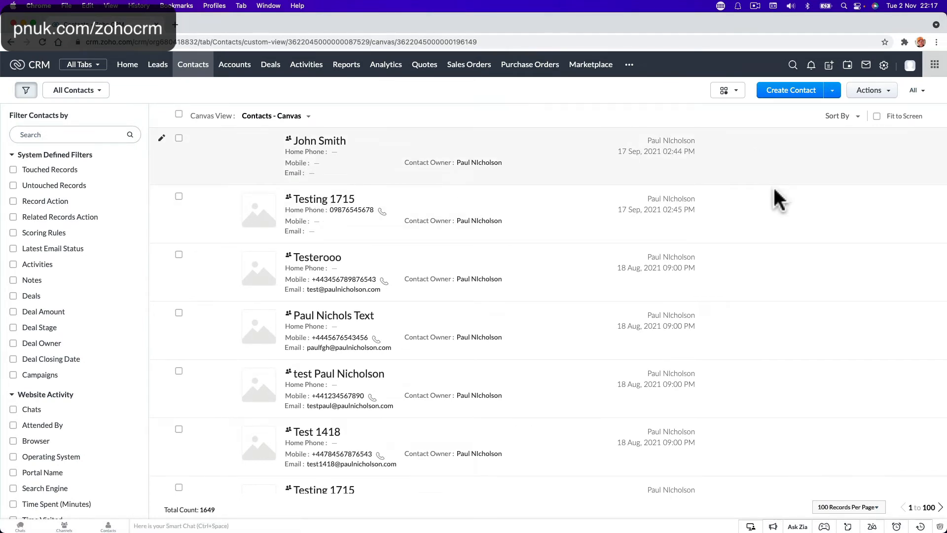
Step: Find the import option among the Contacts list actions and start Import Contacts
click(887, 95)
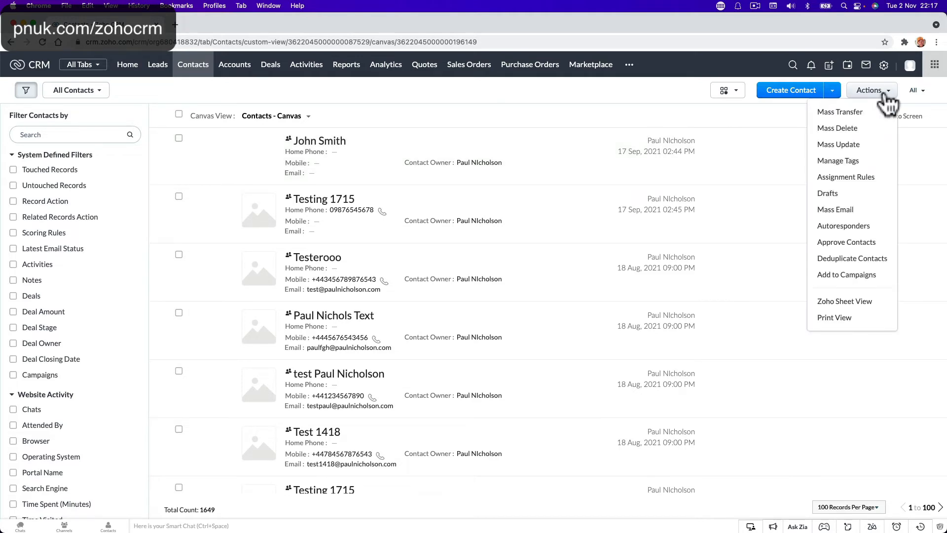
click(917, 92)
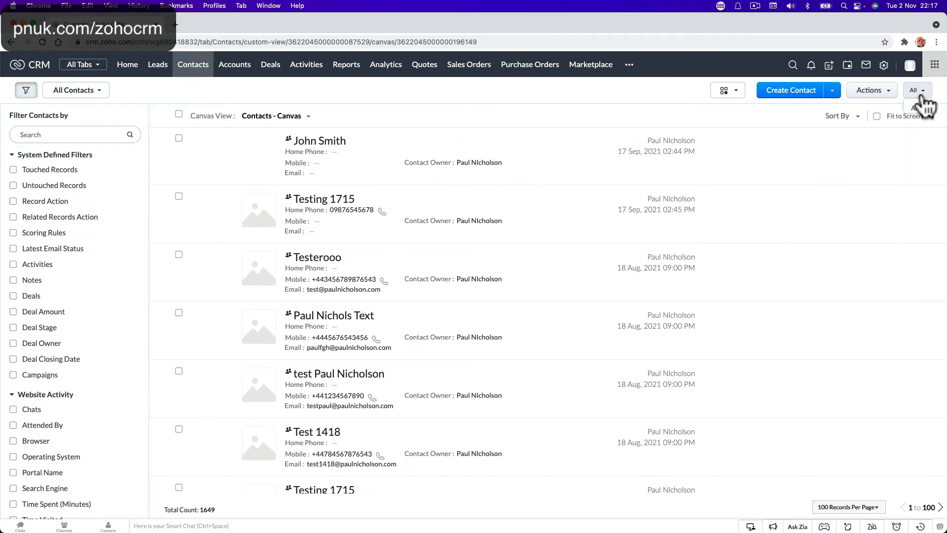
click(833, 91)
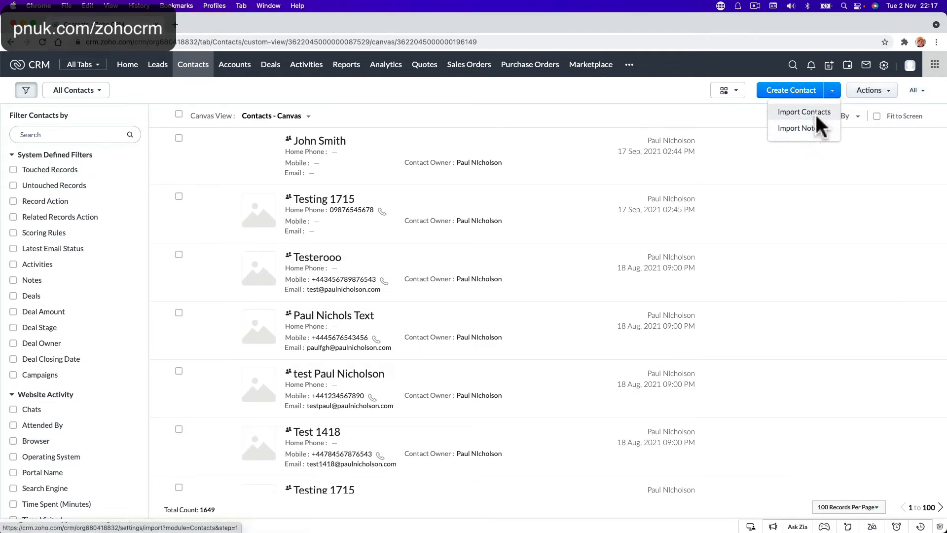
click(815, 113)
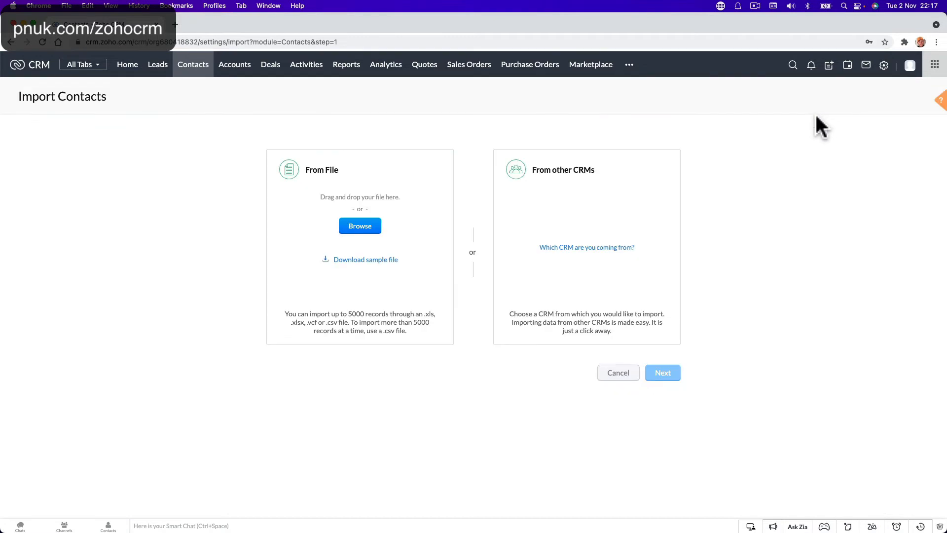
Step: Download the sample file SampleCsvFile.csv from the import page and open it
click(388, 260)
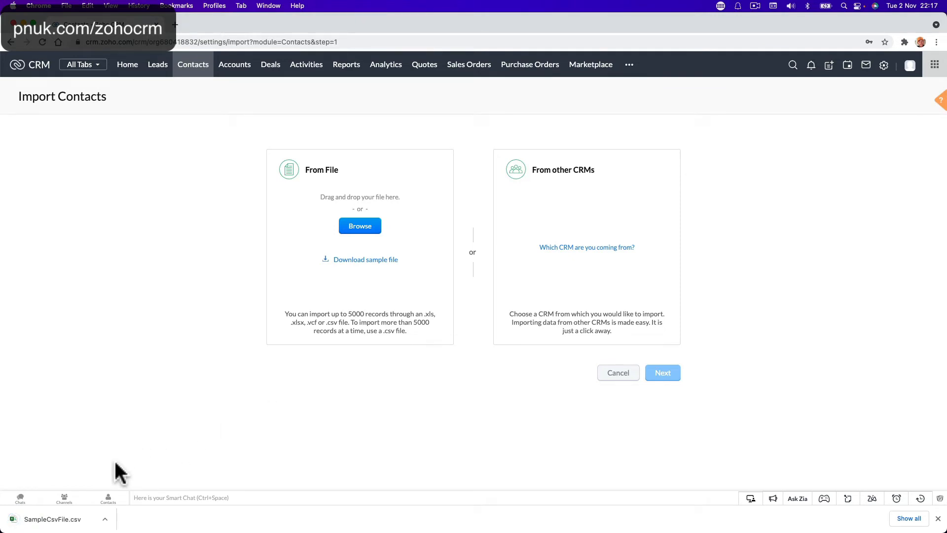
click(70, 516)
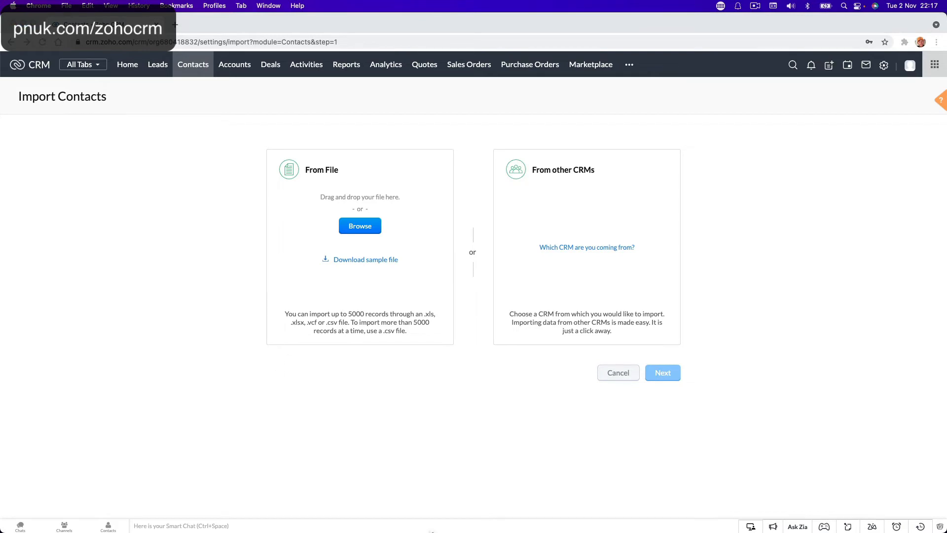
mouse_move(432, 532)
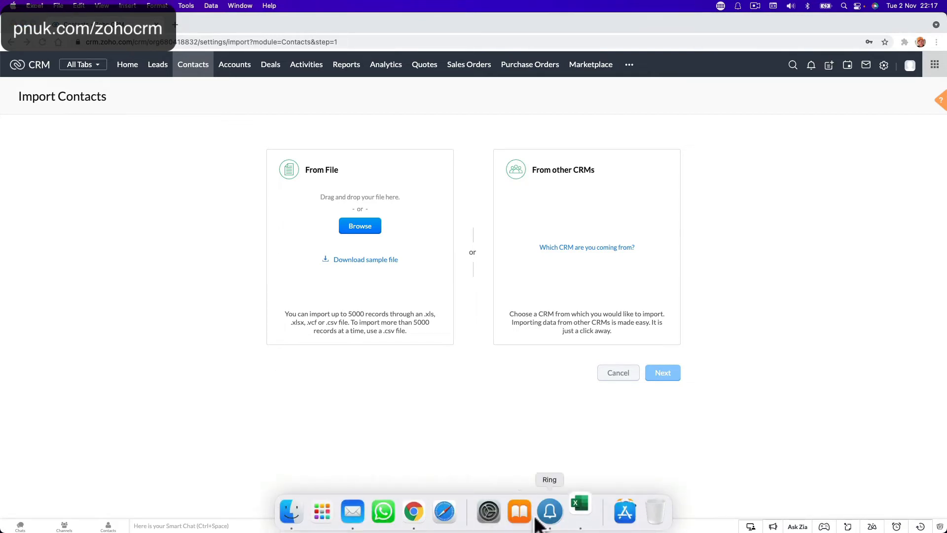
Step: Open SampleCsvFile in Excel and select the ExamPassed through ExpiryDate columns (BP:BR)
click(586, 520)
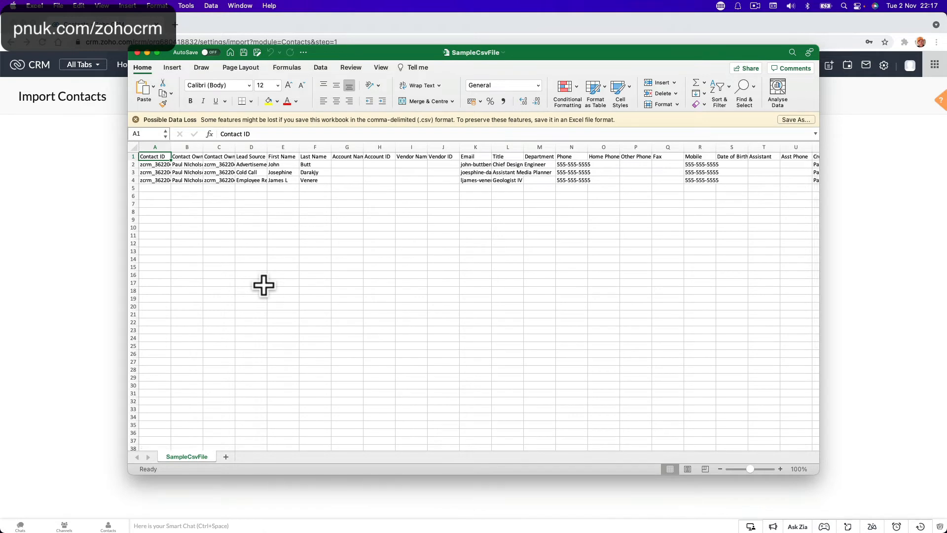
scroll(328, 225, right, 10)
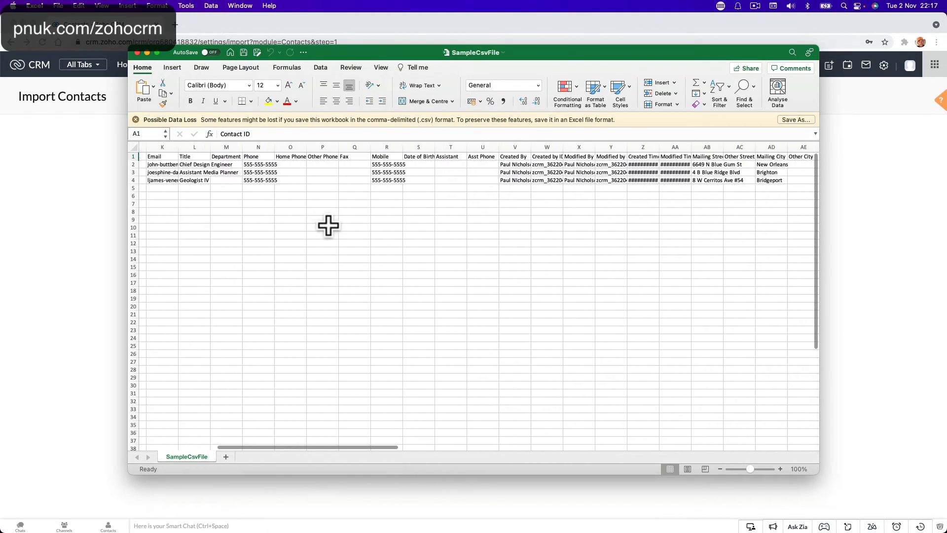
scroll(328, 225, right, 5)
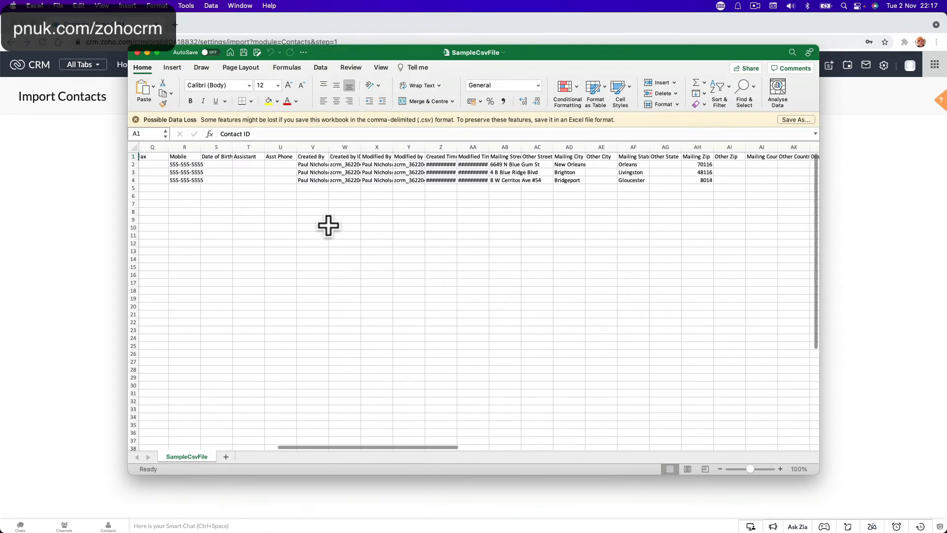
scroll(328, 226, right, 10)
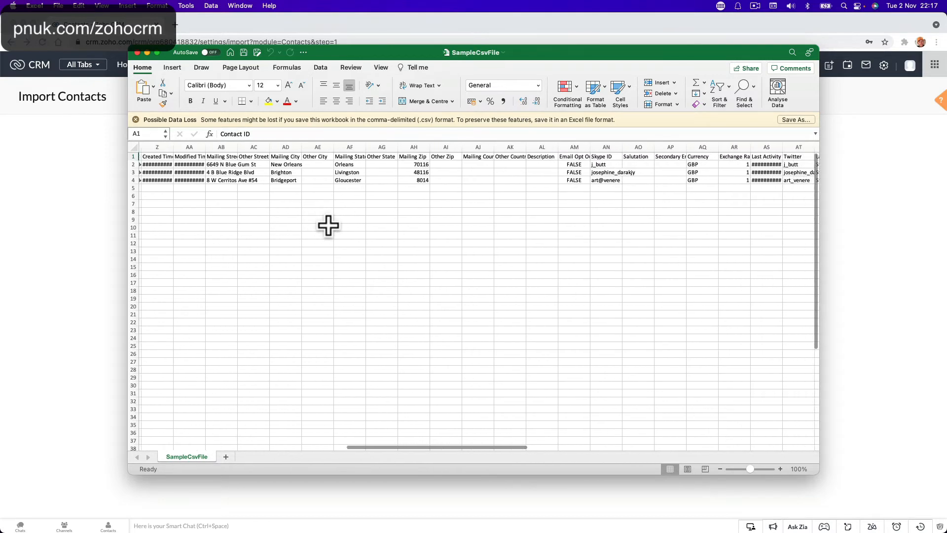
scroll(329, 225, right, 12)
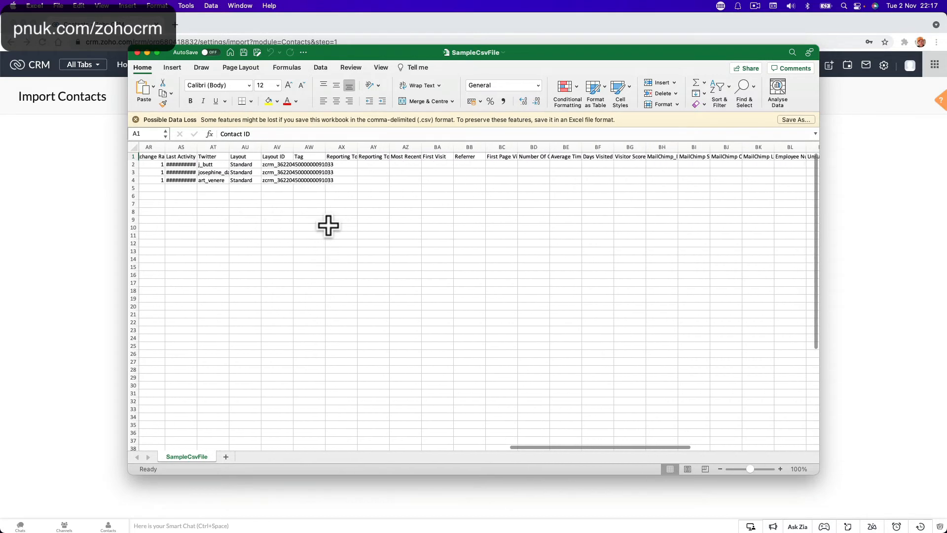
scroll(329, 225, left, 2)
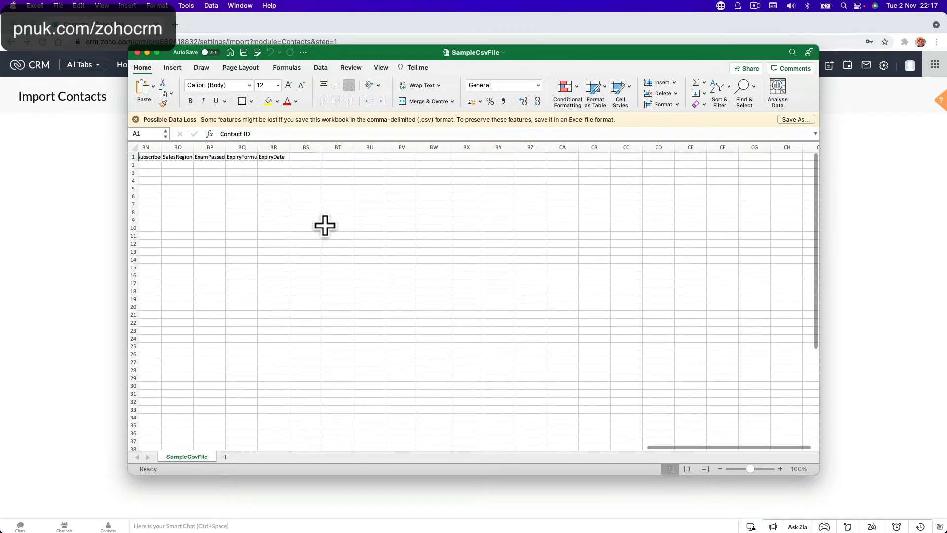
click(203, 147)
drag(203, 147, 274, 152)
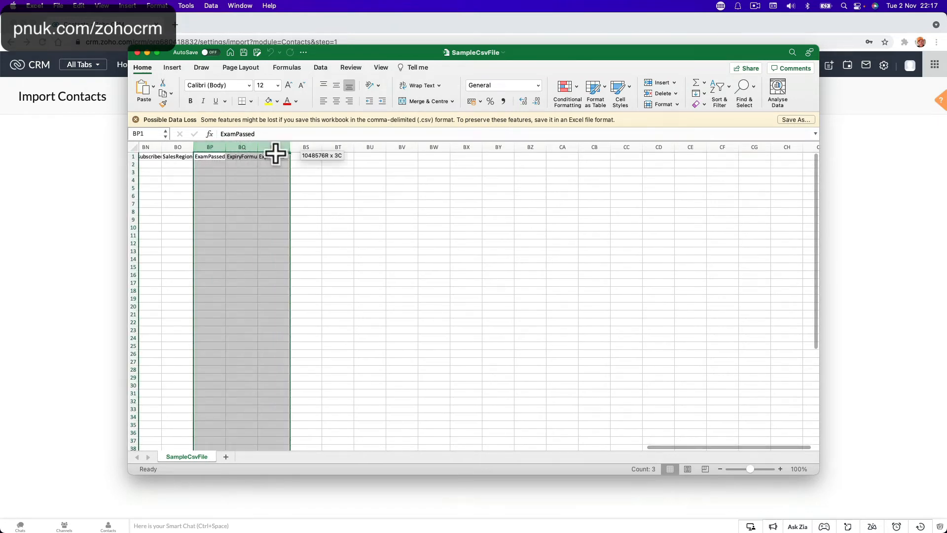
scroll(258, 216, left, 3)
scroll(260, 216, left, 12)
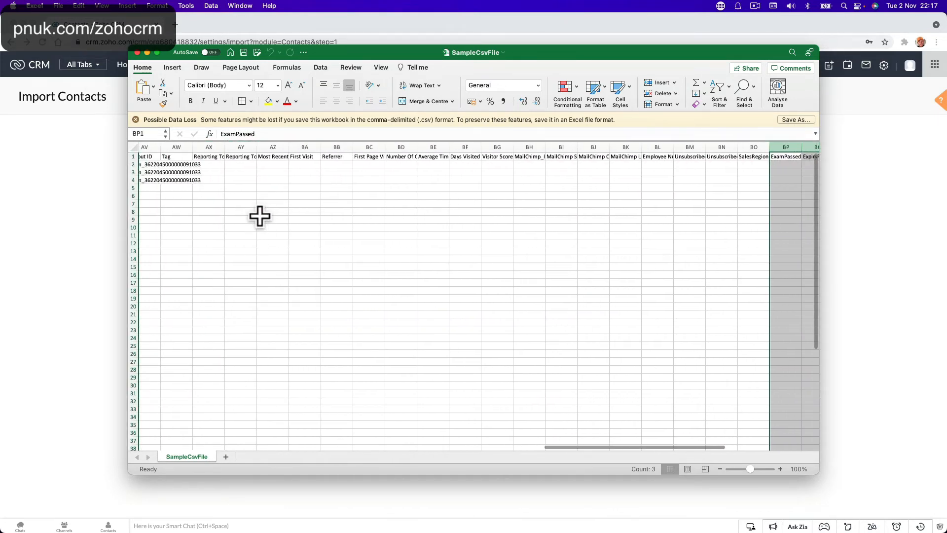
Step: Delete the three sample contact data rows from SampleCsvFile
scroll(260, 215, left, 8)
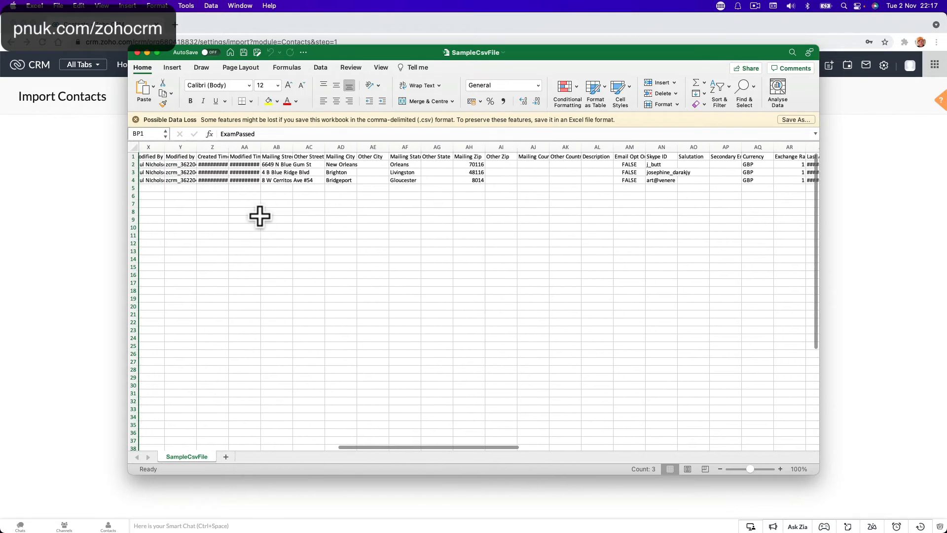
scroll(260, 216, left, 4)
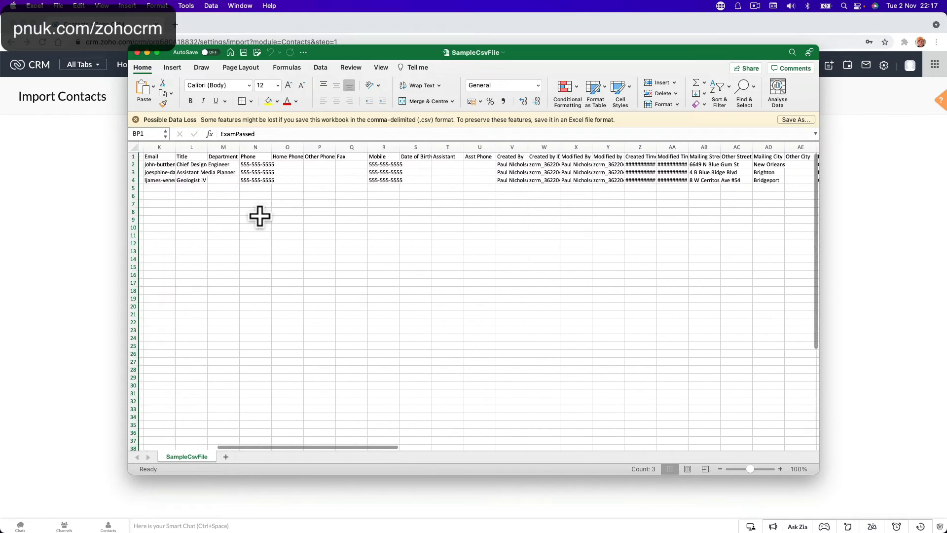
scroll(260, 216, left, 1)
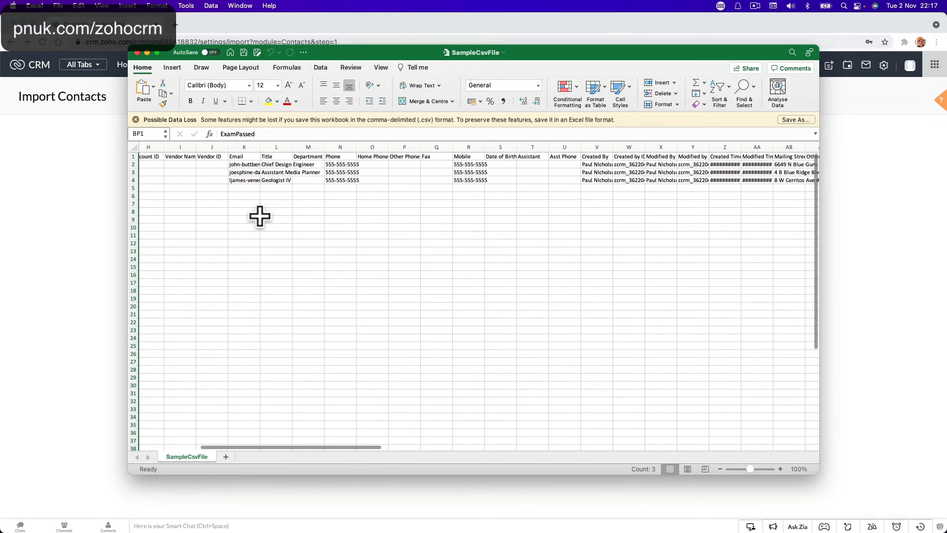
drag(132, 164, 132, 180)
right_click(140, 181)
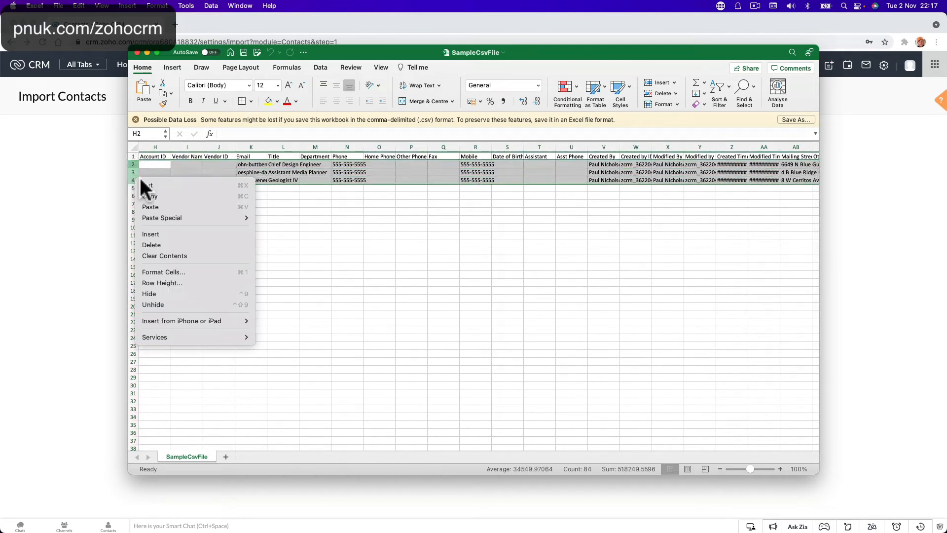
click(209, 241)
click(214, 198)
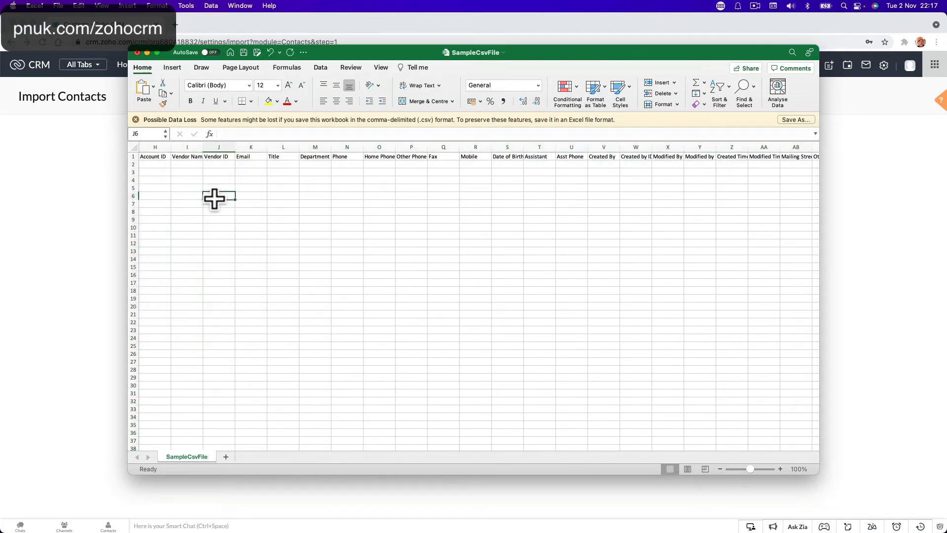
Step: Delete the Vendor Name, Vendor ID and Account ID columns
click(179, 147)
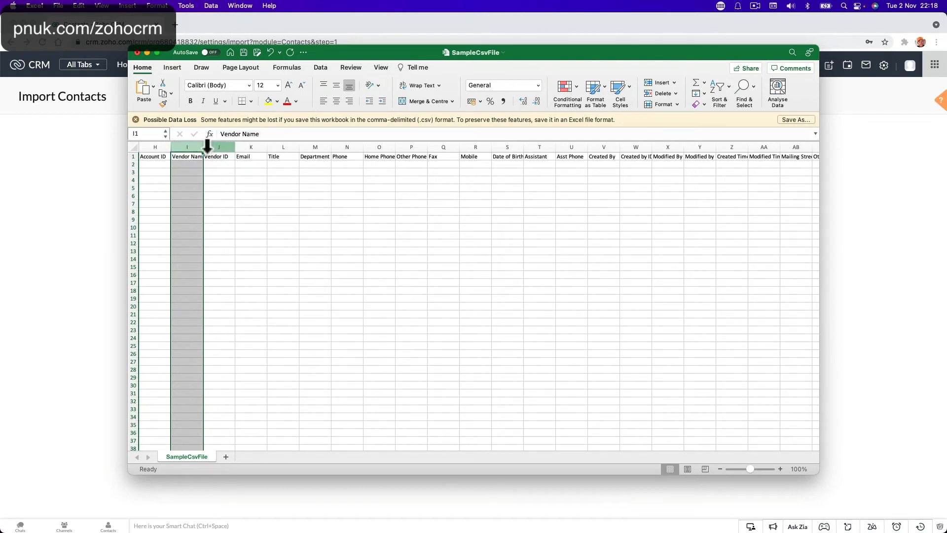
click(249, 164)
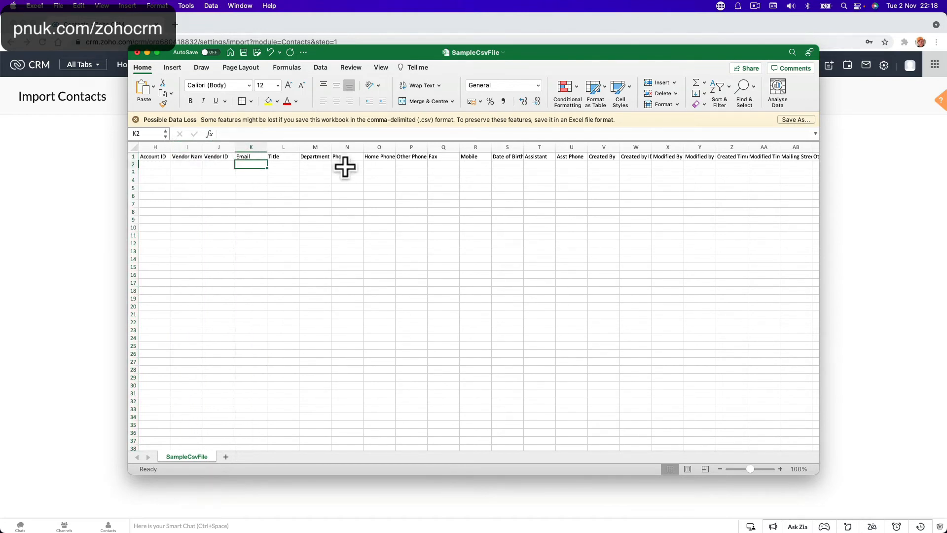
drag(179, 148, 211, 147)
right_click(211, 146)
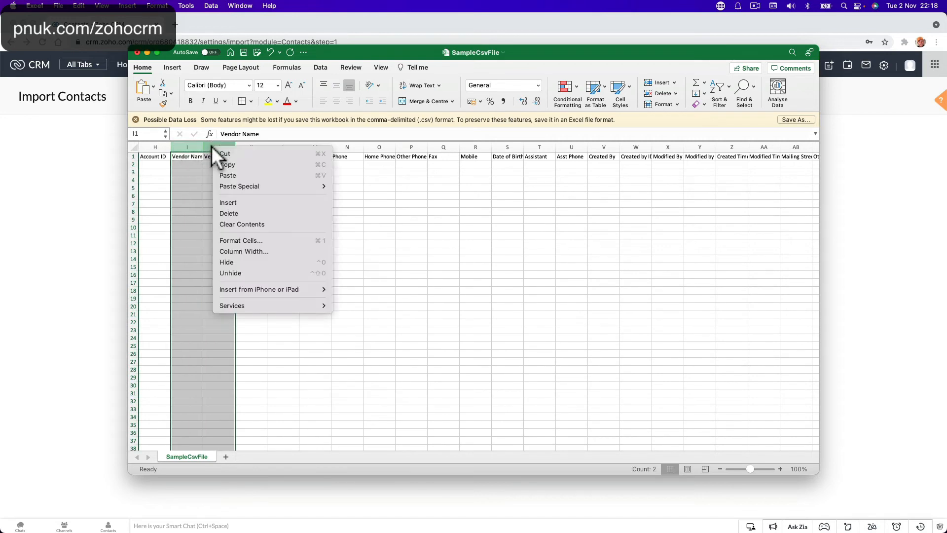
click(261, 214)
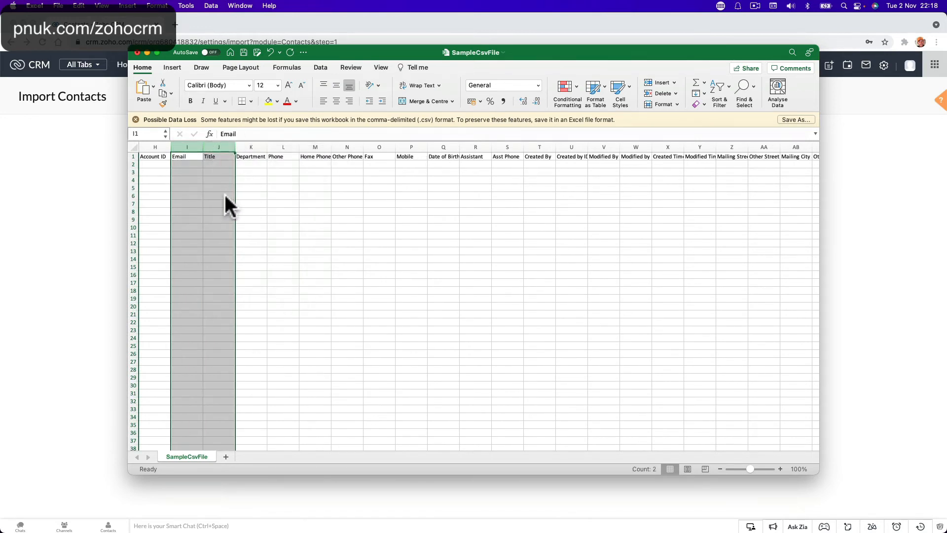
click(160, 148)
right_click(159, 148)
click(175, 210)
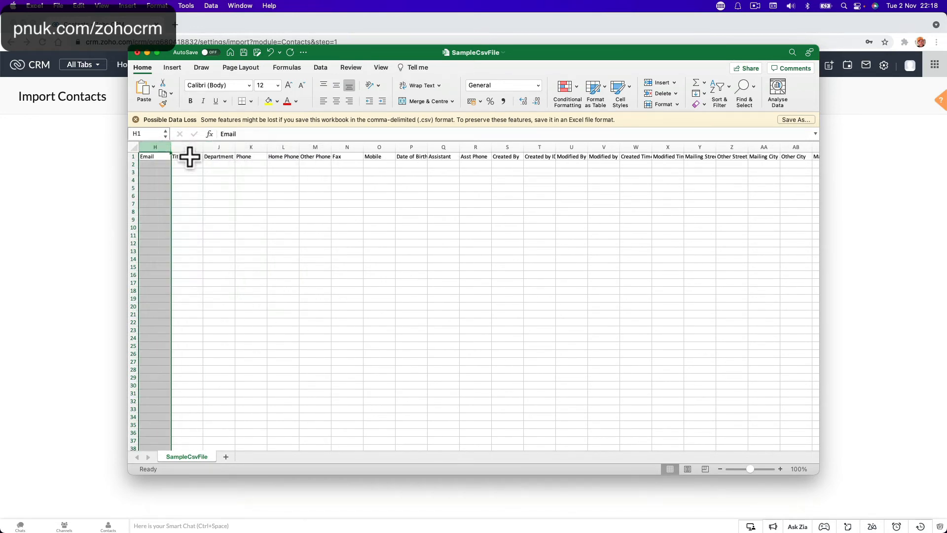
Step: Delete every column from Title through SalesRegion
click(190, 157)
scroll(239, 156, right, 15)
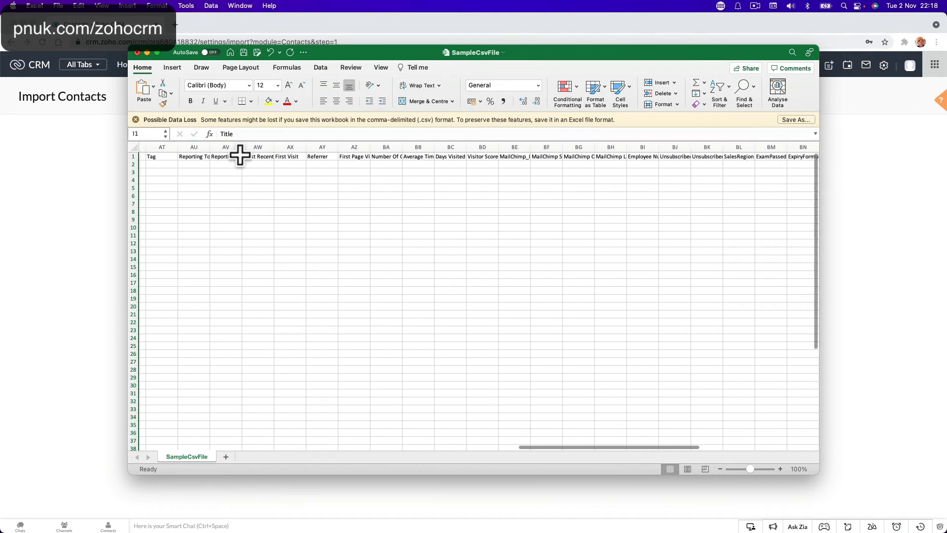
scroll(241, 156, right, 10)
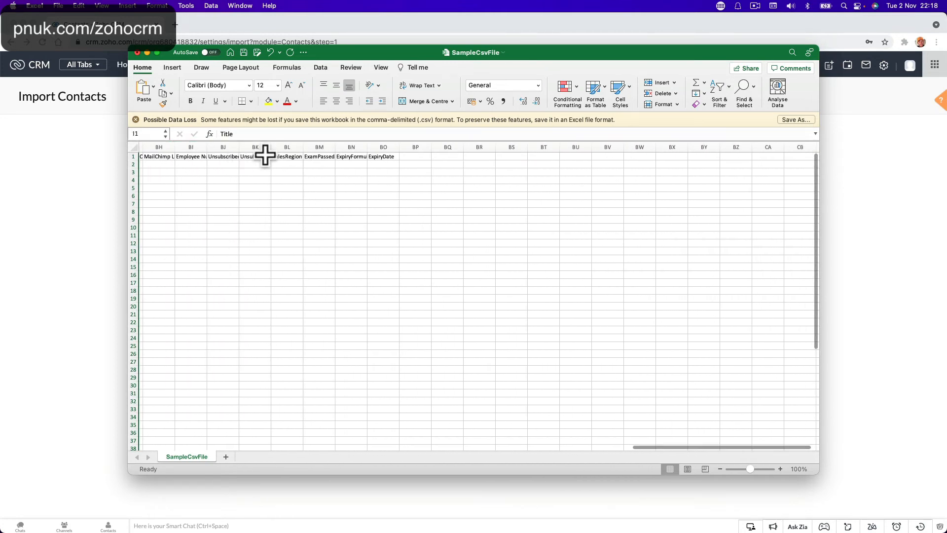
shift+click(289, 148)
right_click(289, 148)
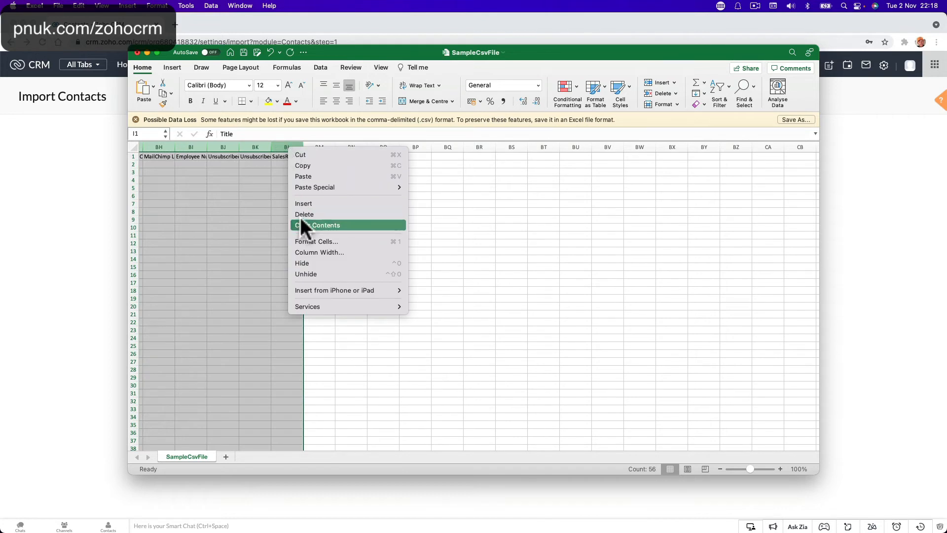
click(301, 212)
Step: Delete the four columns from Contact ID through Lead Source
scroll(279, 234, left, 10)
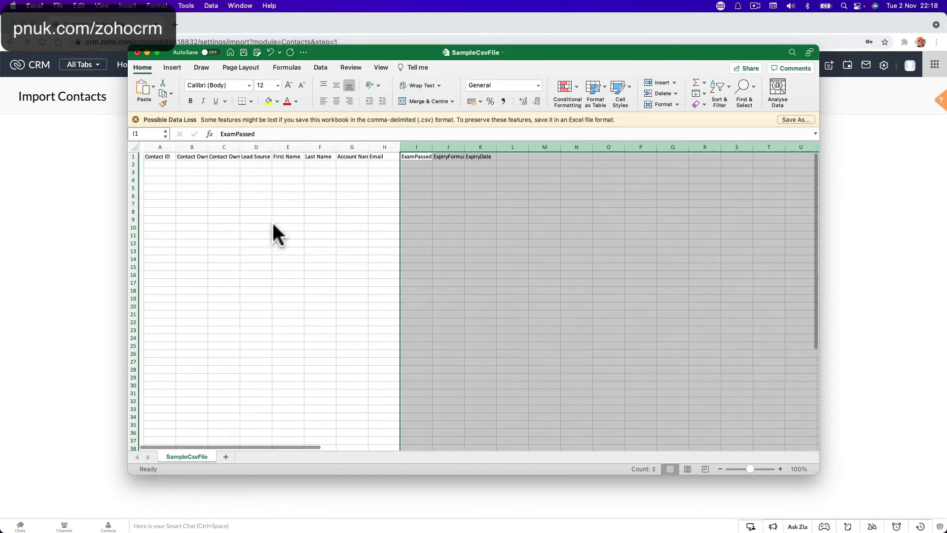
click(181, 147)
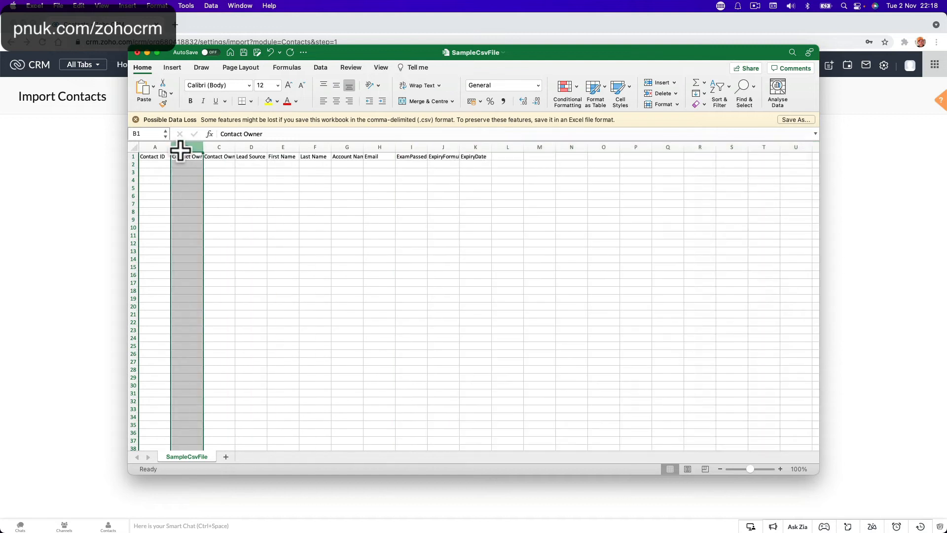
drag(148, 147, 244, 147)
right_click(244, 147)
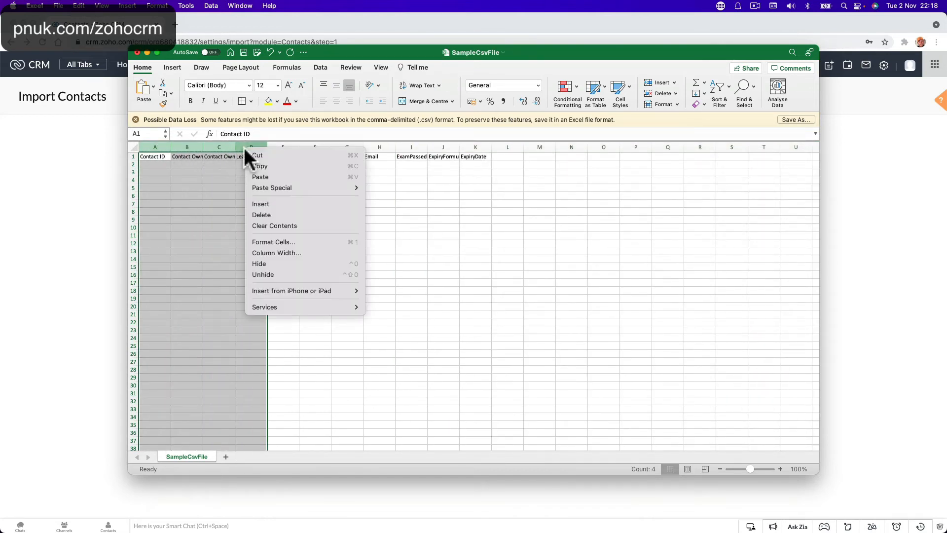
click(257, 214)
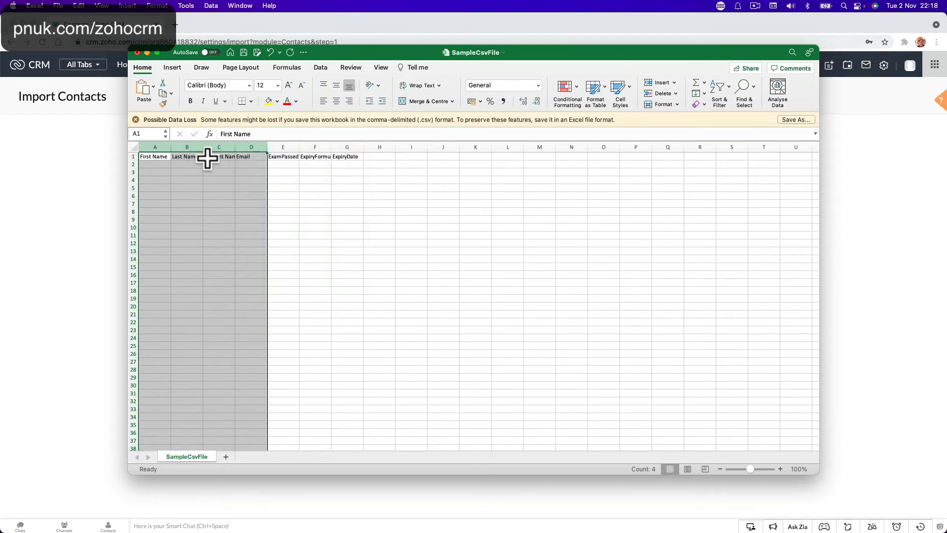
Step: Autofit Account Name, delete ExpiryFormula and widen ExamPassed, then return to Zoho CRM
click(216, 147)
double_click(236, 147)
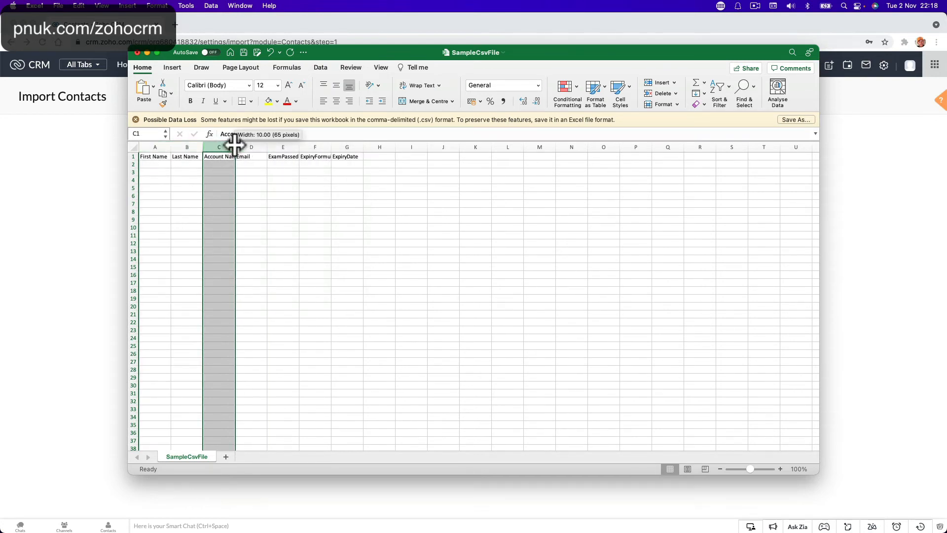
click(324, 147)
right_click(324, 147)
click(340, 210)
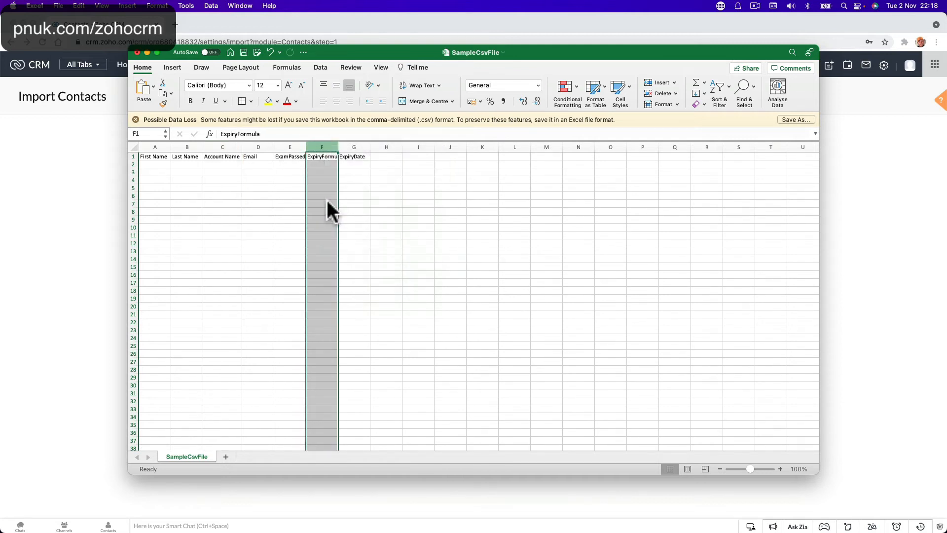
drag(305, 147, 307, 147)
click(52, 201)
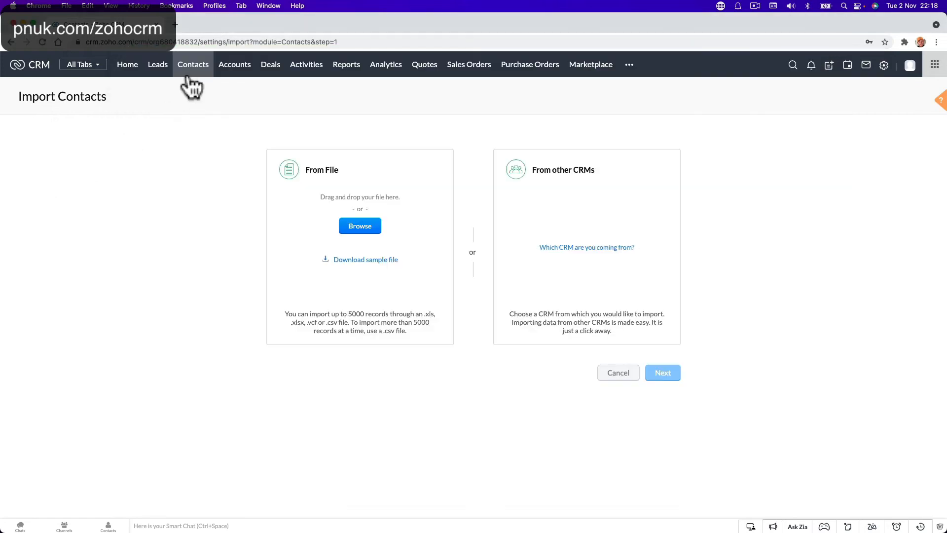
Step: Copy a test contact's email address from its Zoho CRM record and return to SampleCsvFile
click(192, 64)
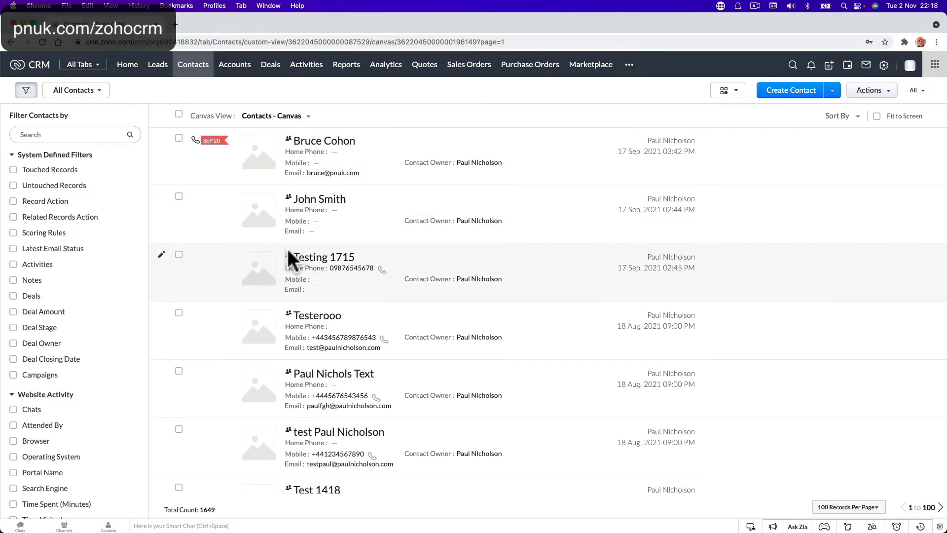
scroll(287, 249, down, 1)
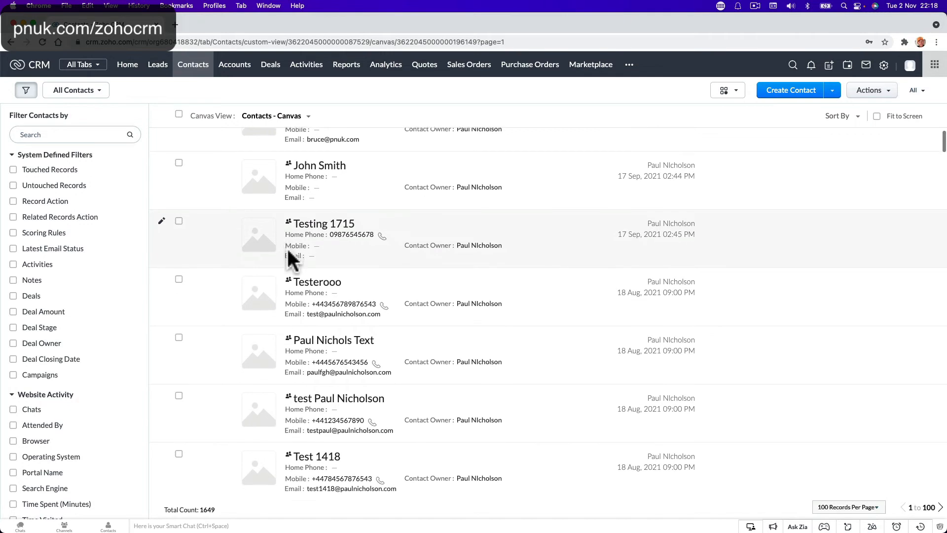
click(309, 341)
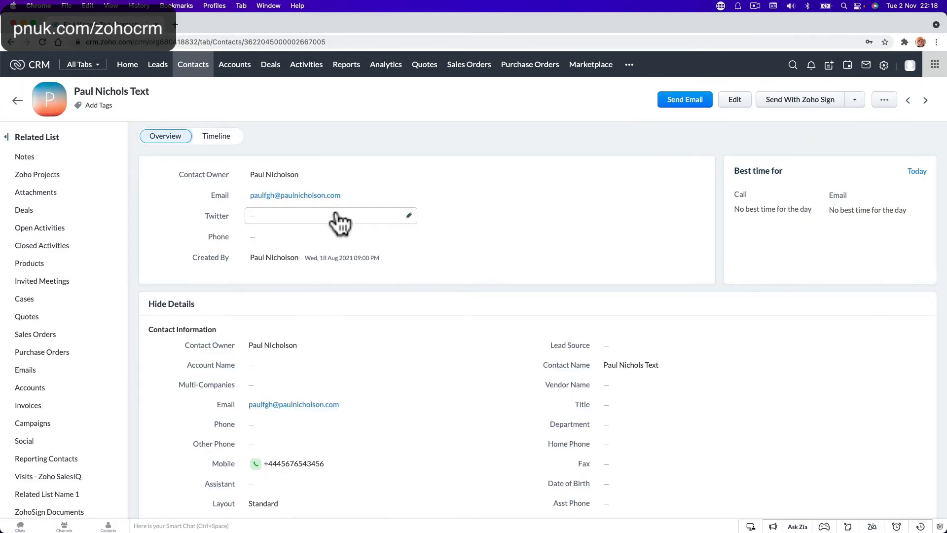
click(362, 196)
key(super+c)
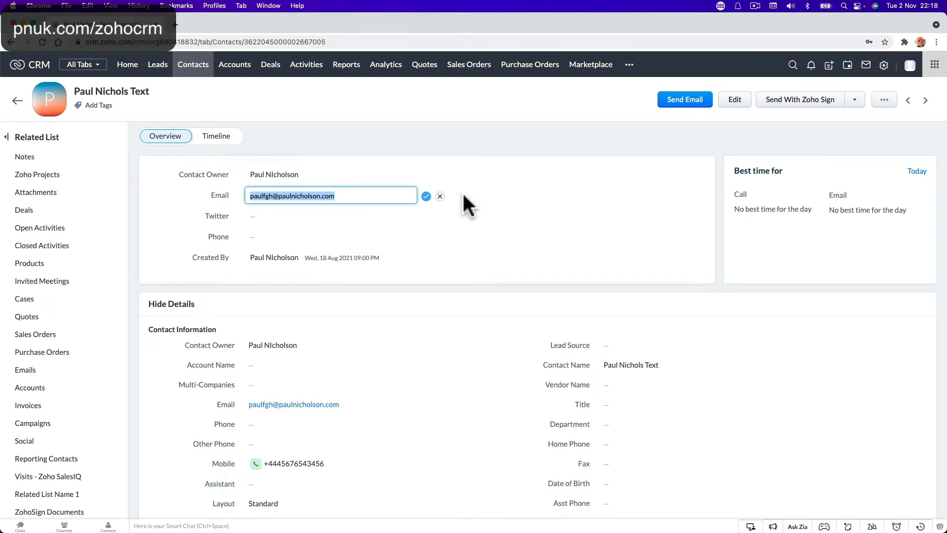
scroll(464, 197, down, 10)
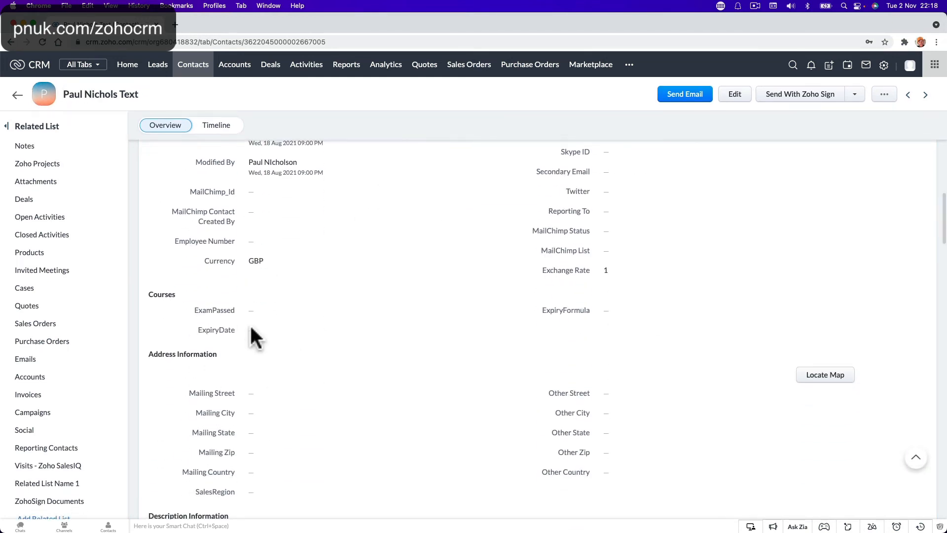
click(589, 524)
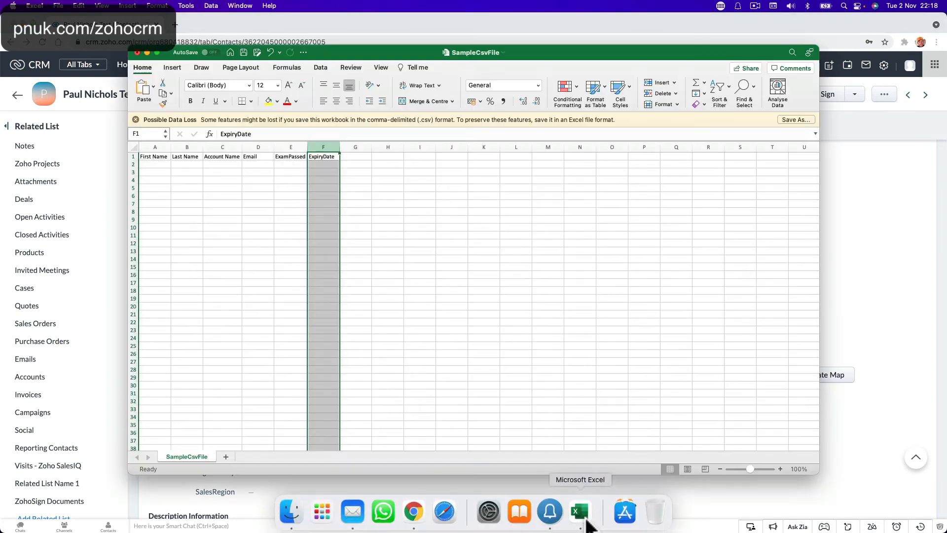
Step: Paste the contact's email into D2 and widen column D to fit it
click(254, 163)
key(super+v)
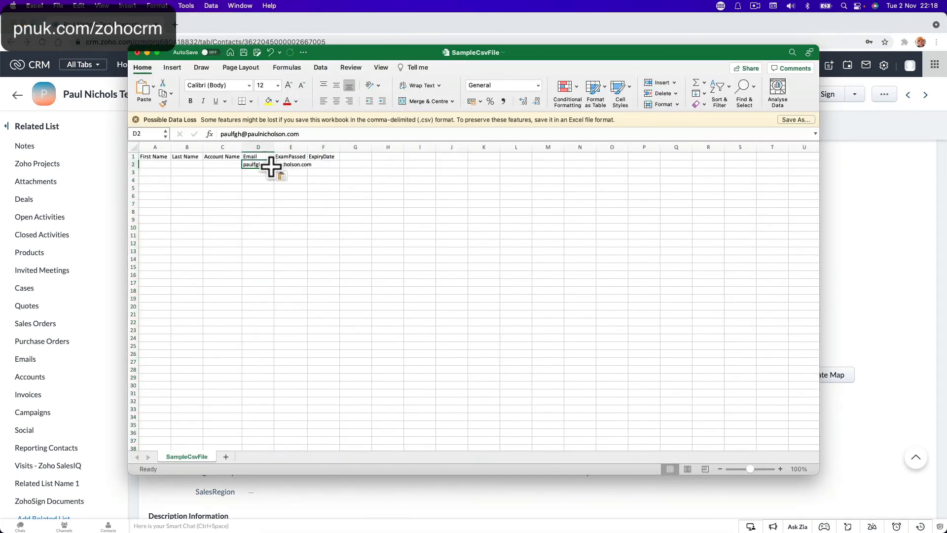
drag(274, 147, 315, 170)
click(340, 168)
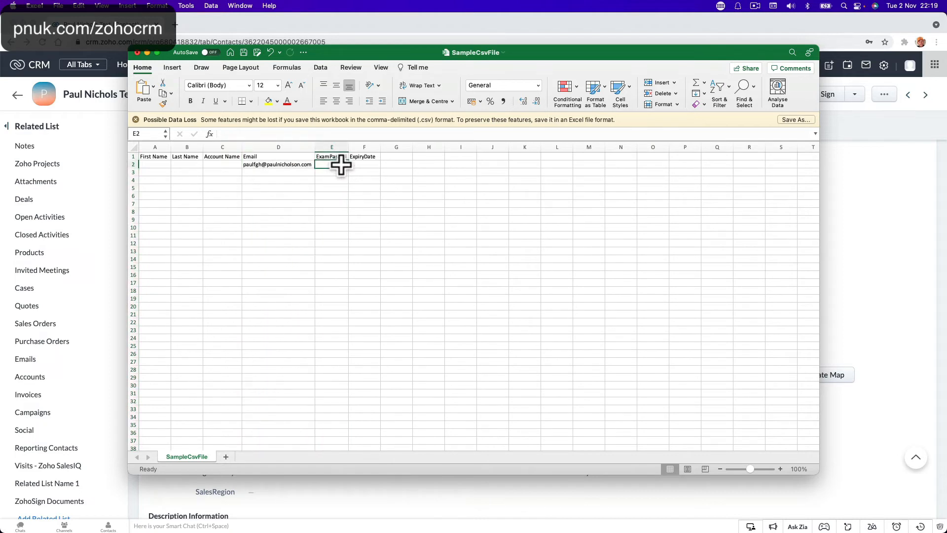
click(356, 493)
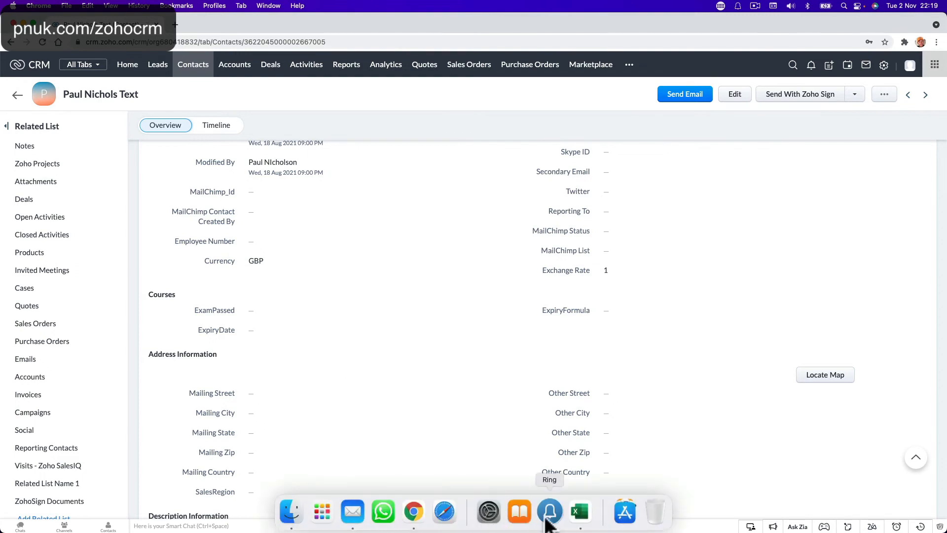
click(574, 511)
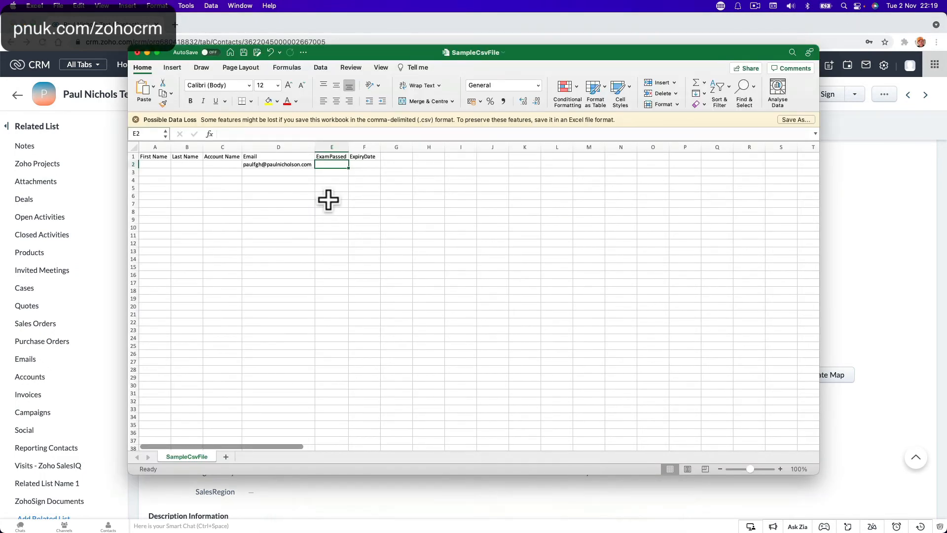
Step: Enter ExamPassed 01/01/2021 in E2 and ExpiryDate 01/01/2023 in F2
text(1/1/2021)
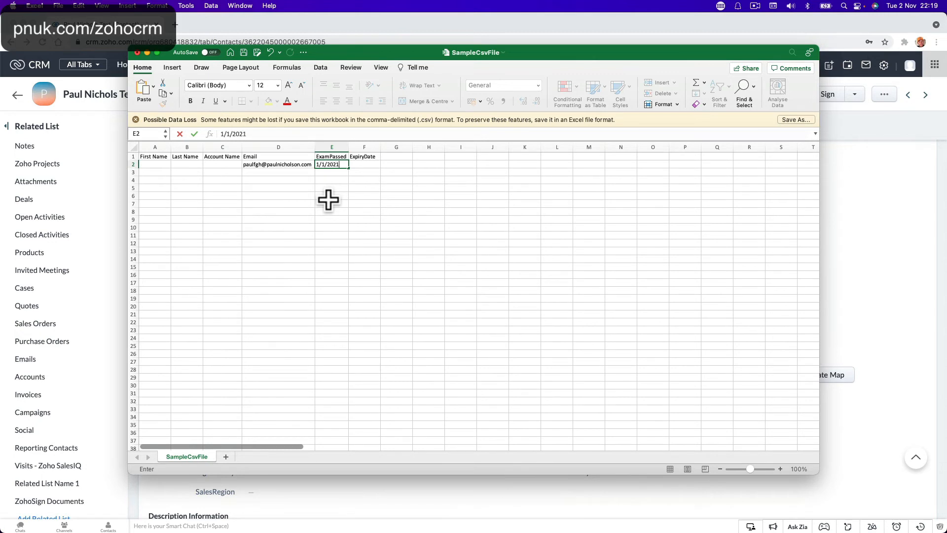
key(Tab)
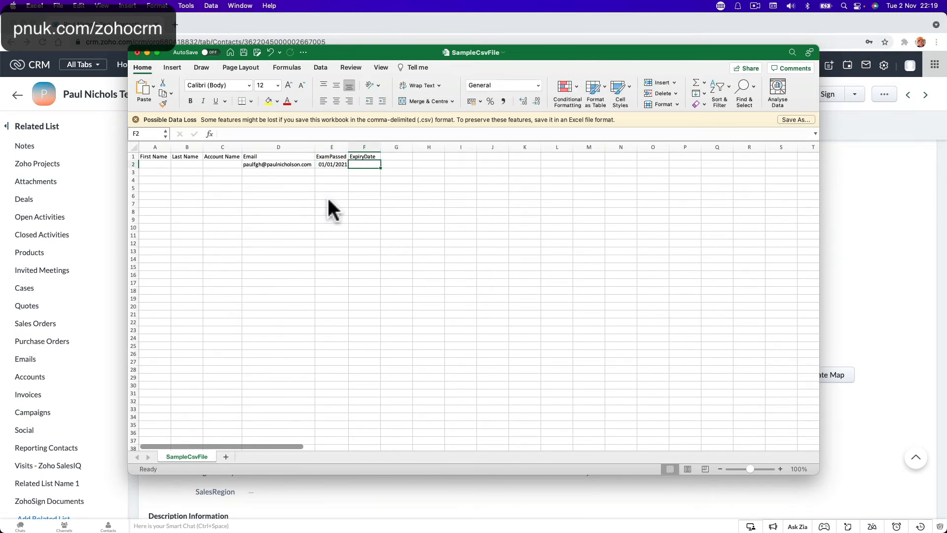
text(01/01/)
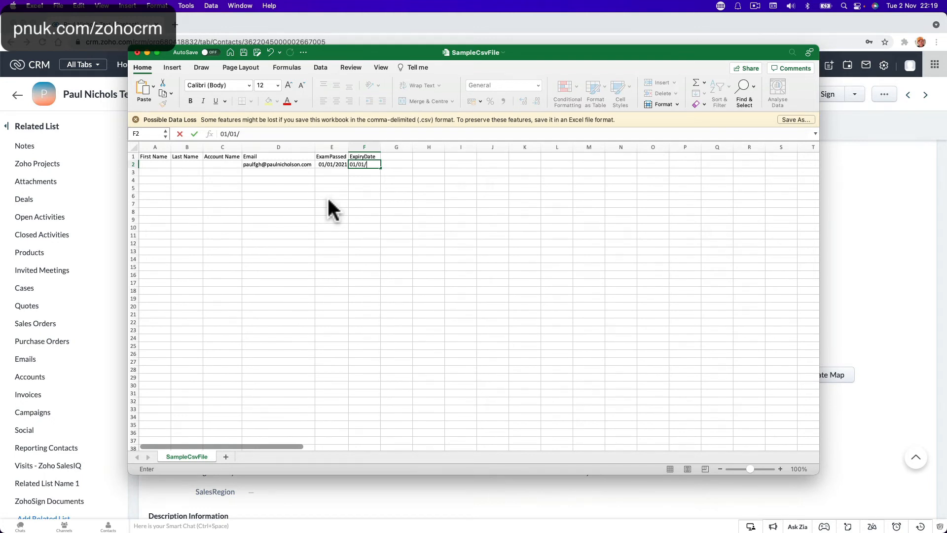
text(2023)
click(303, 230)
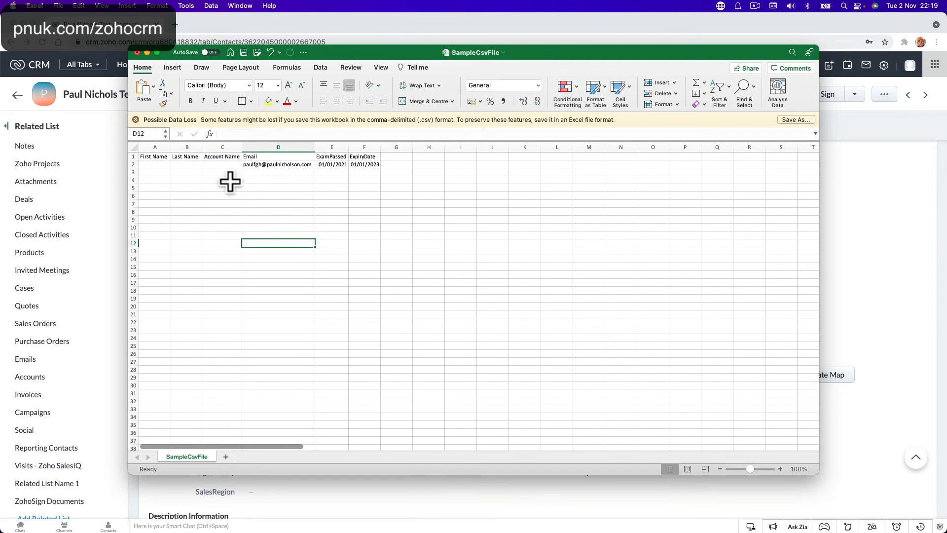
click(217, 165)
click(186, 165)
click(334, 496)
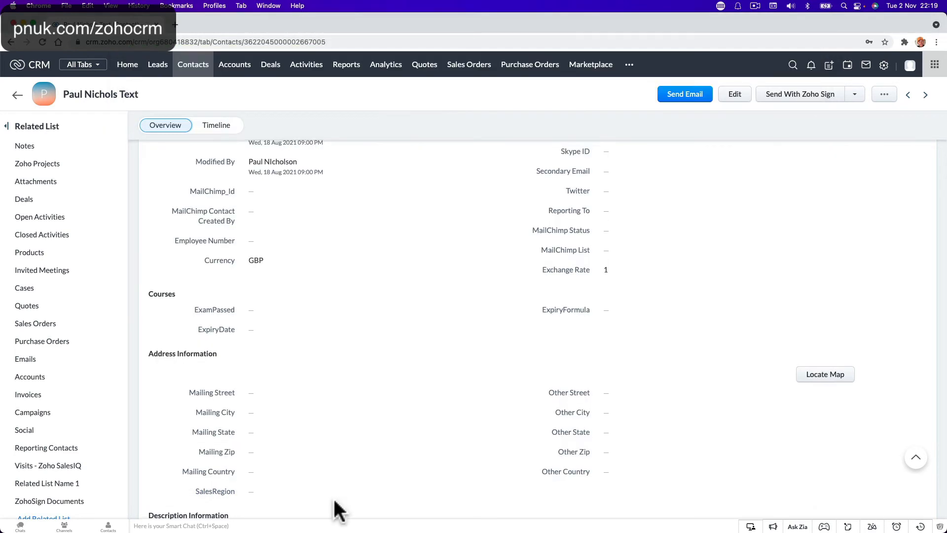
scroll(333, 497, down, 10)
scroll(333, 497, down, 6)
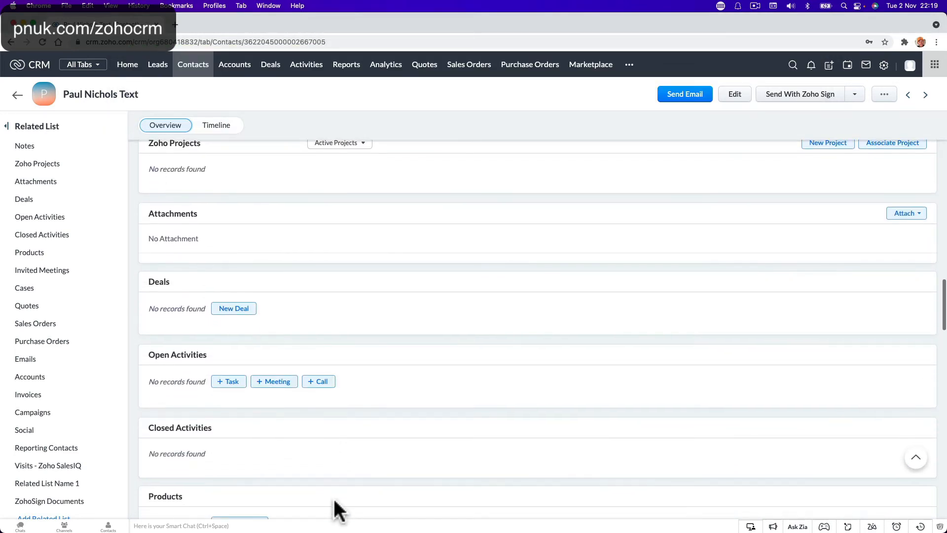
scroll(333, 496, down, 7)
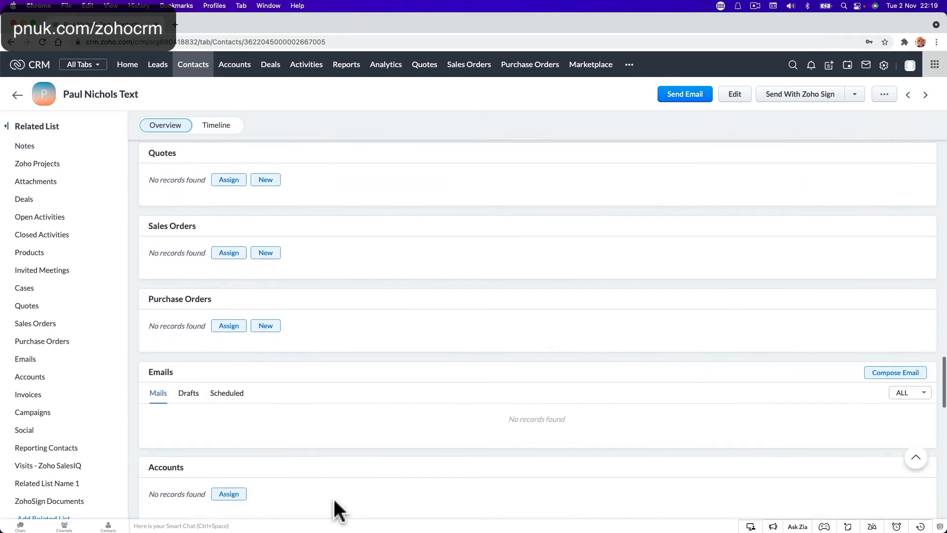
scroll(333, 496, up, 20)
click(418, 233)
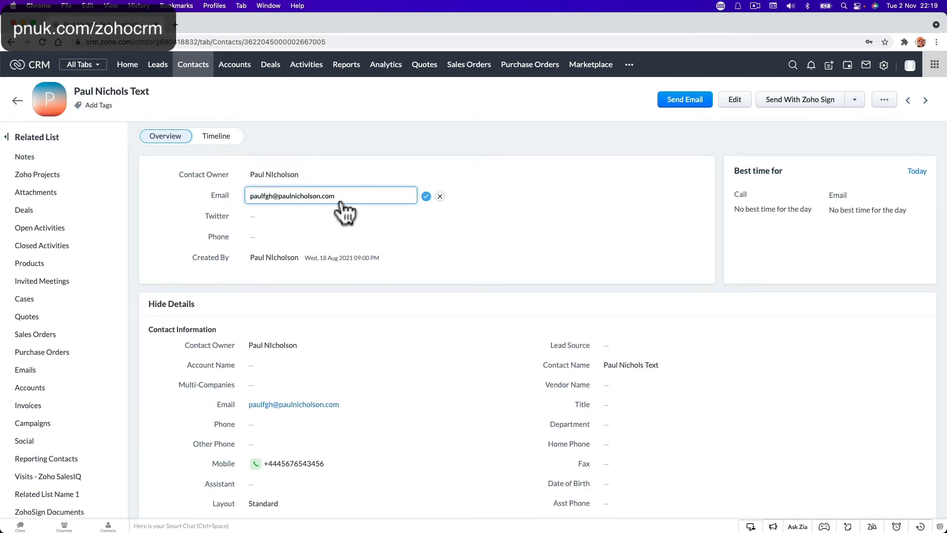
scroll(246, 212, down, 3)
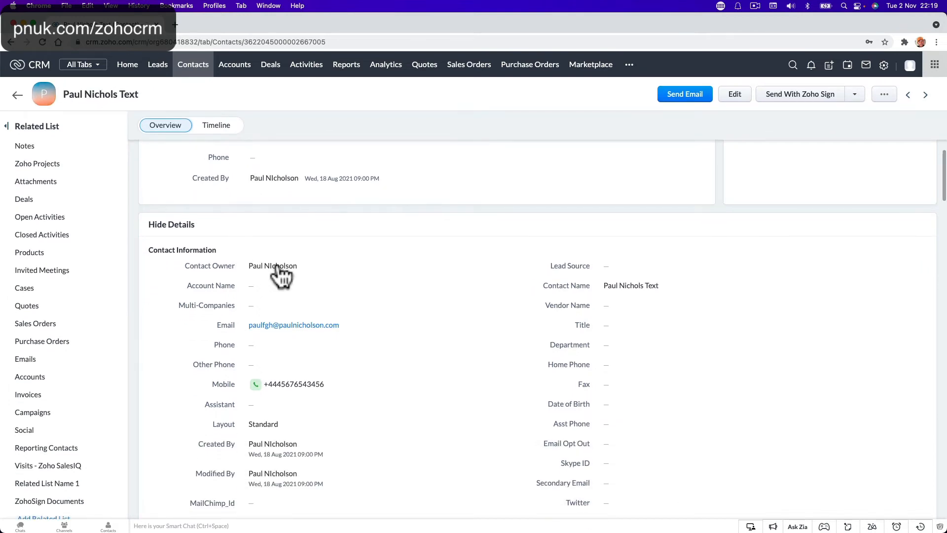
scroll(279, 269, down, 1)
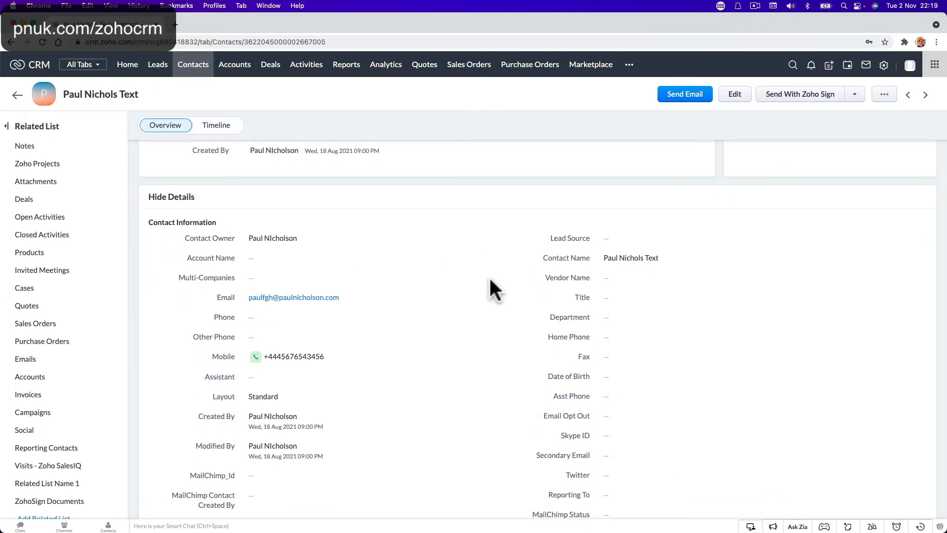
scroll(512, 292, down, 1)
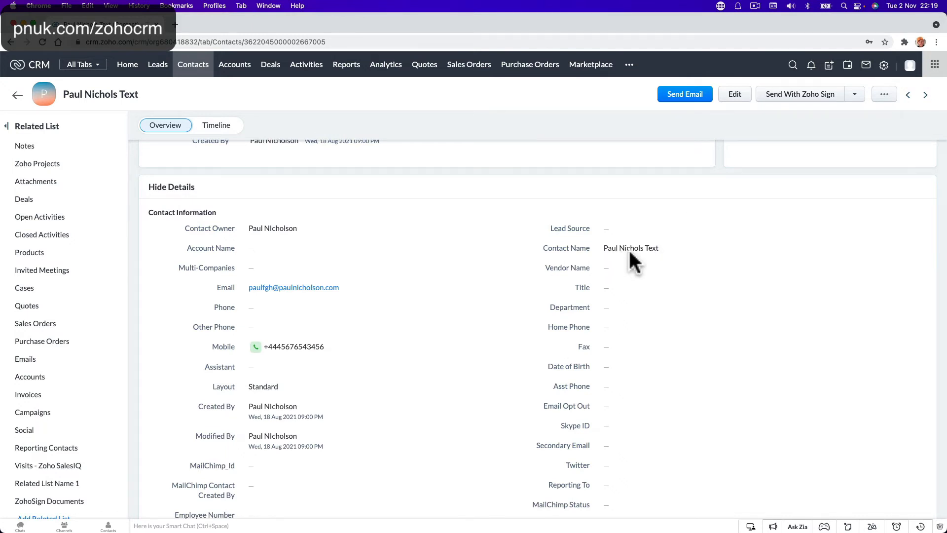
Step: Edit the contact to move the first name out of Last Name into First Name, and save
click(723, 101)
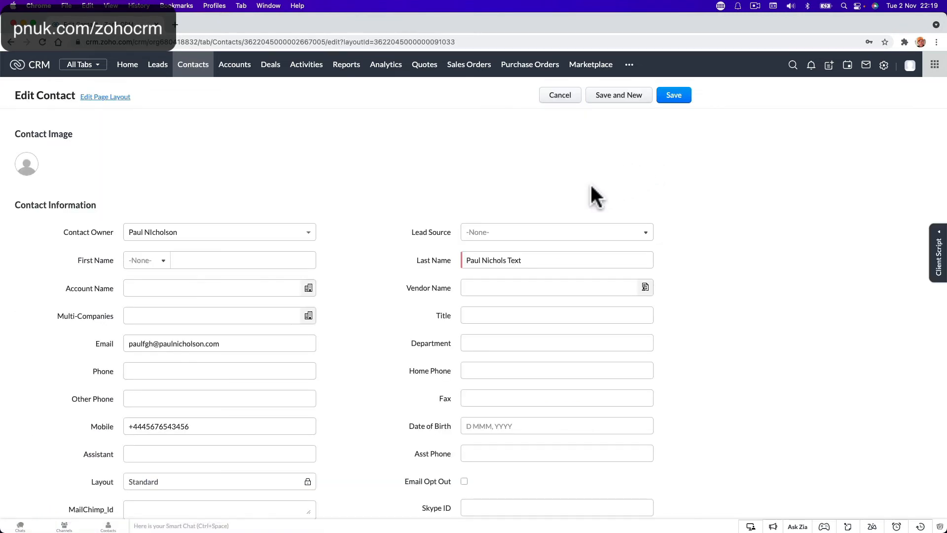
triple_click(497, 252)
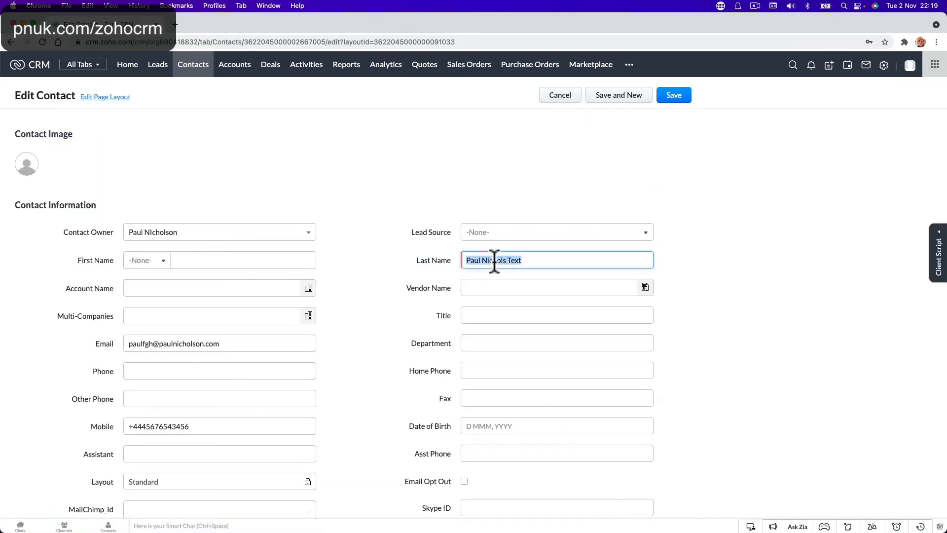
click(520, 258)
drag(493, 261, 529, 260)
click(231, 264)
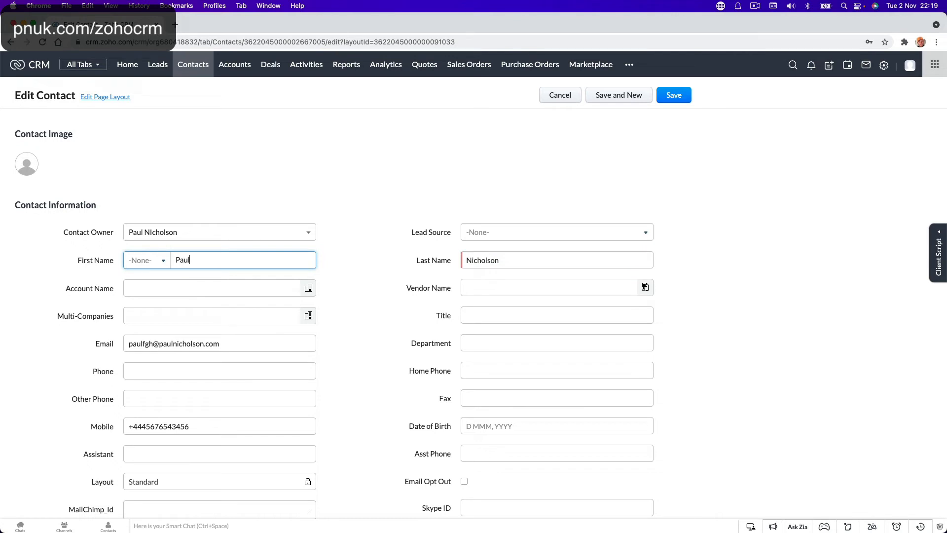
click(669, 96)
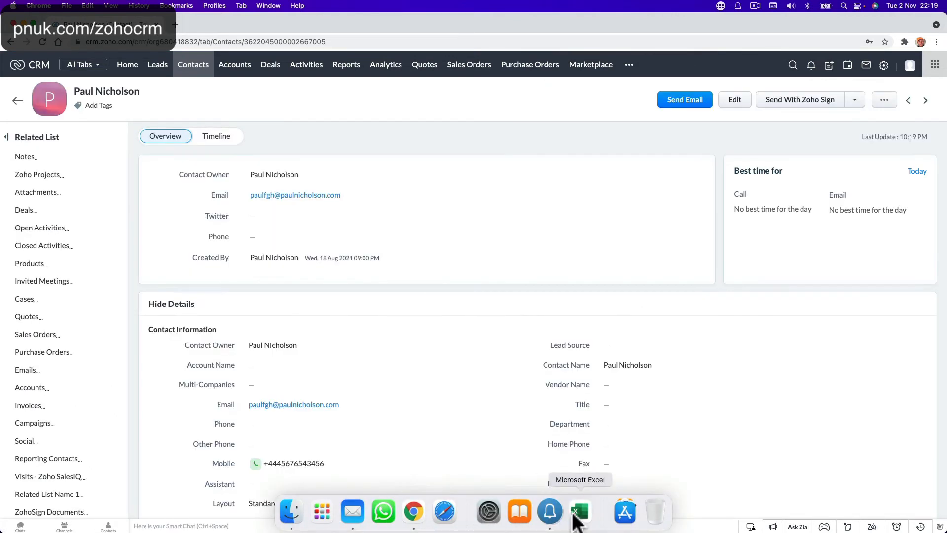
Step: Enter the contact's last name in B2 and first name in A2 of SampleCsvFile
click(577, 513)
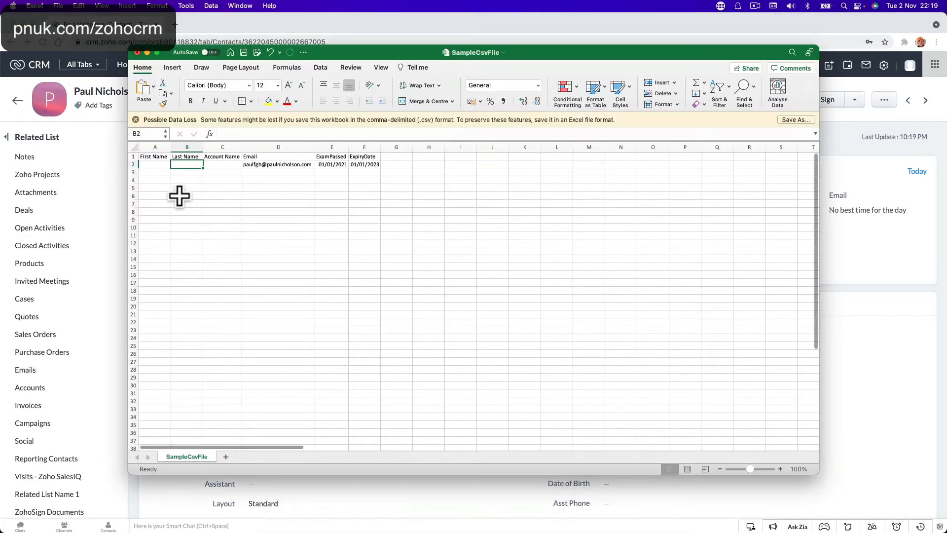
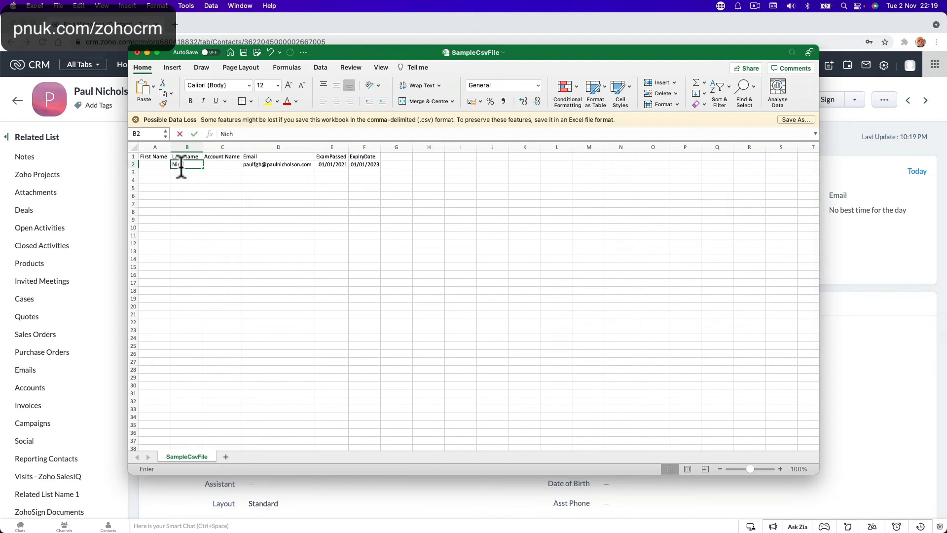
key(Left)
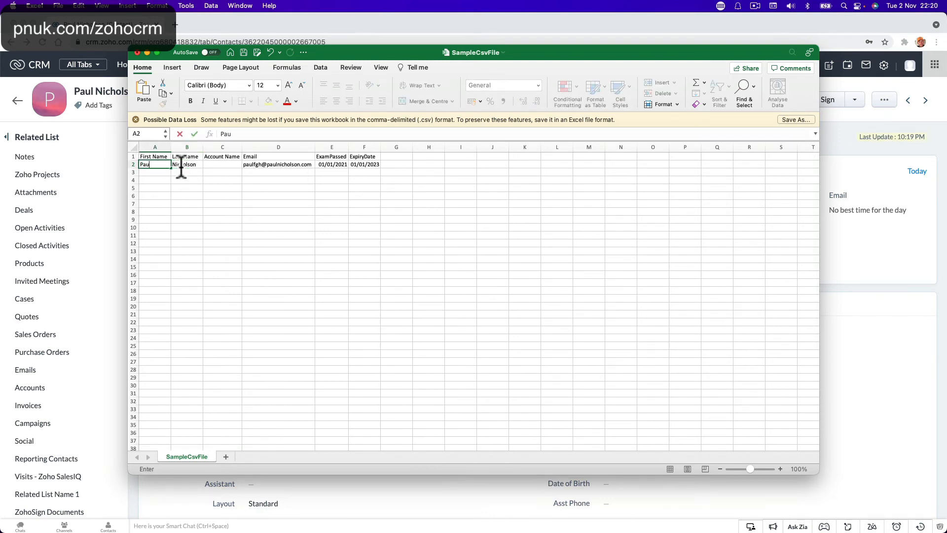
click(208, 195)
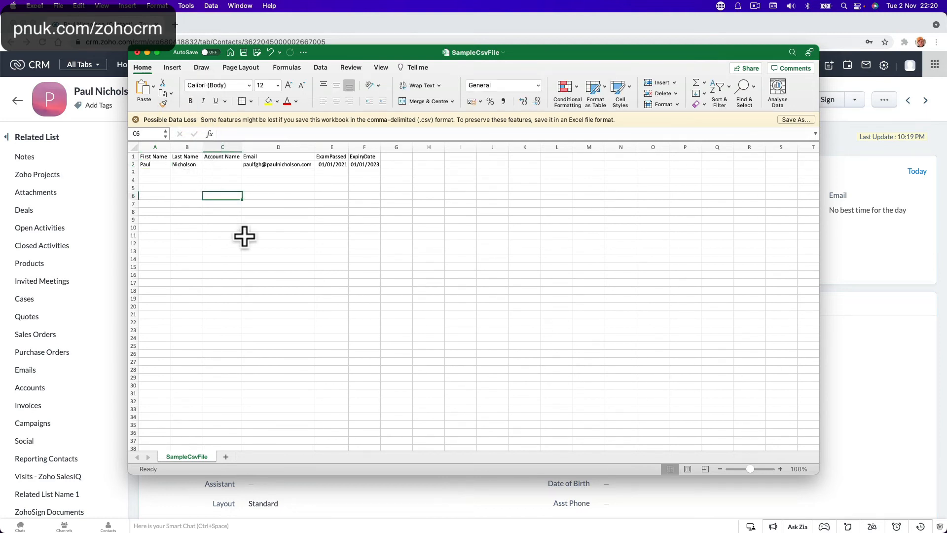
click(227, 164)
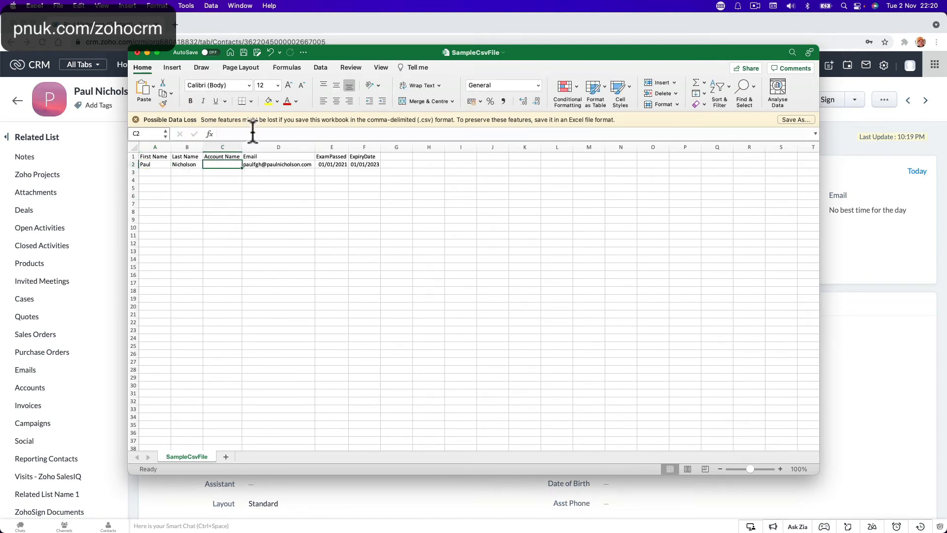
Step: Save SampleCsvFile and close its Excel window
click(243, 52)
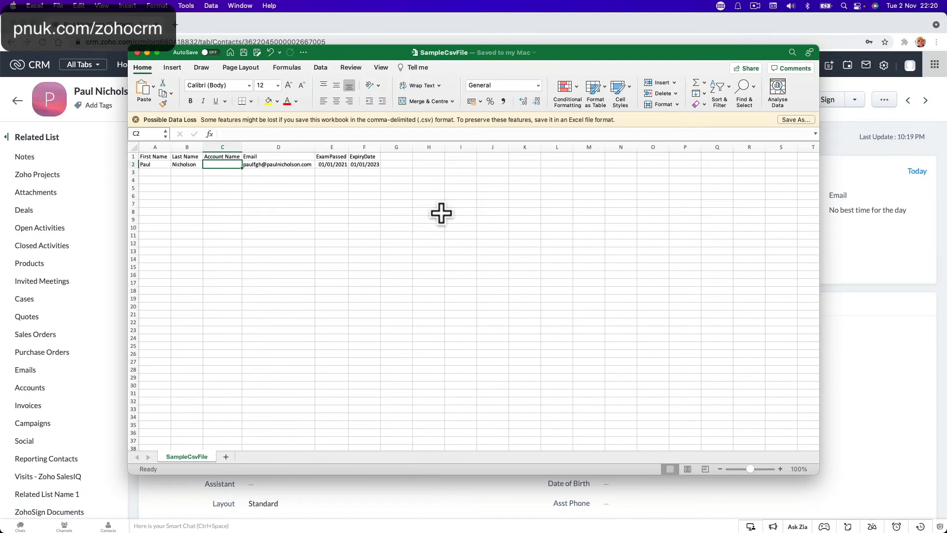
click(443, 165)
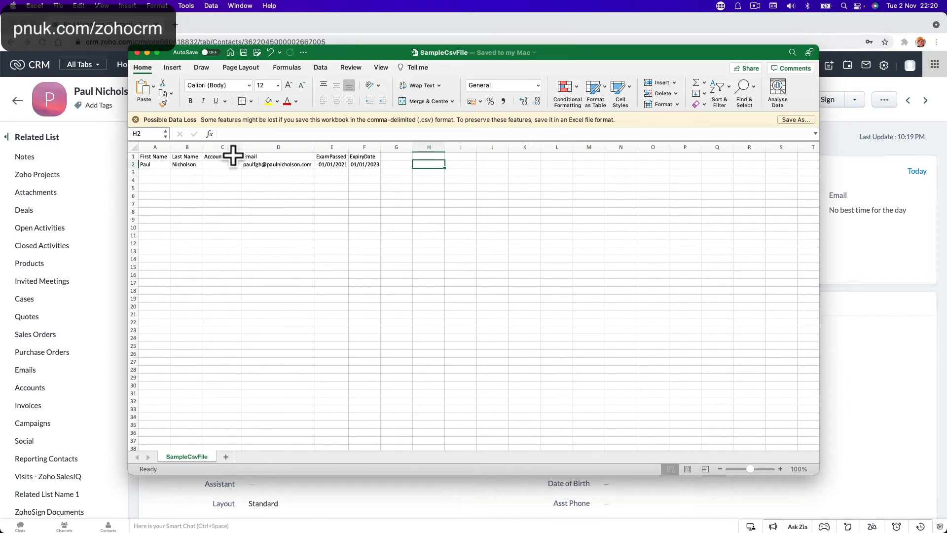
click(137, 52)
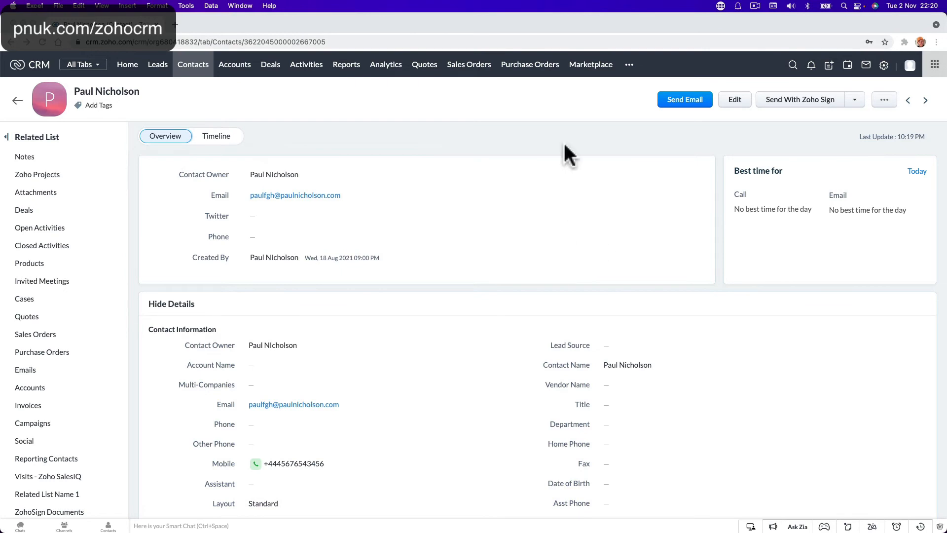
Step: Start a contact import from the Contacts list with SampleCsvFile.csv from Downloads
click(193, 67)
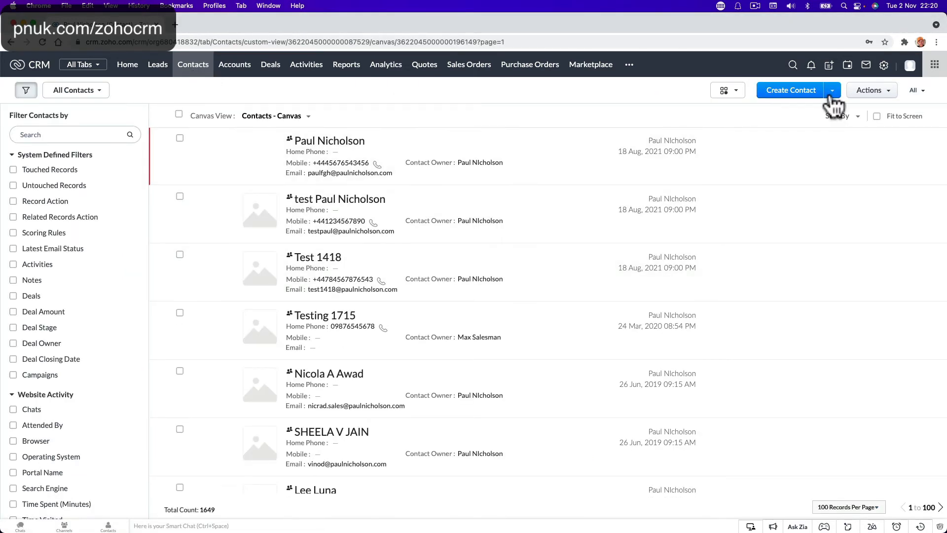
click(832, 90)
click(807, 112)
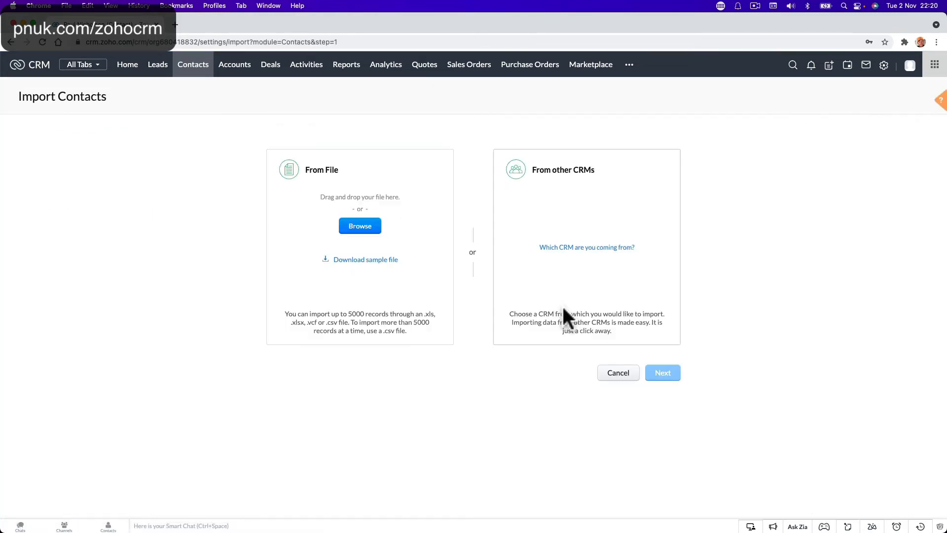
click(361, 228)
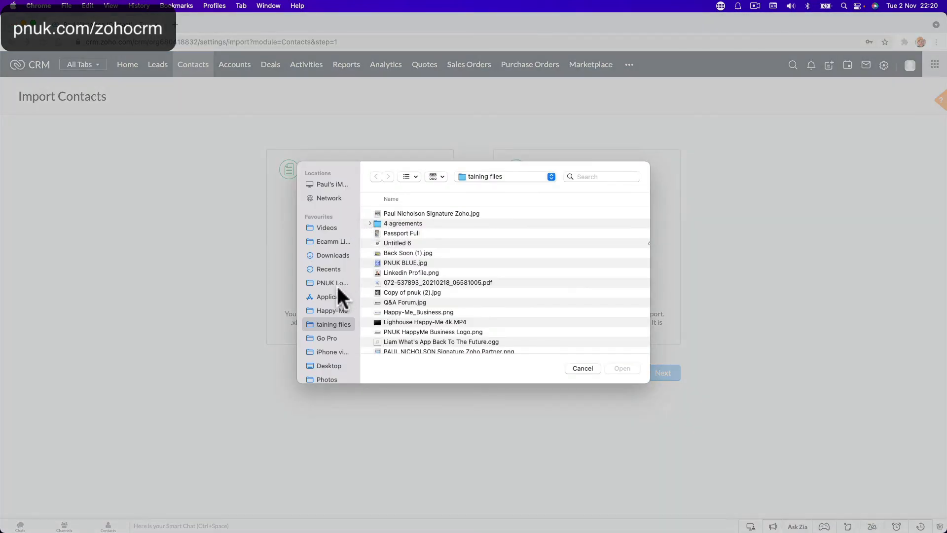
click(328, 255)
double_click(396, 213)
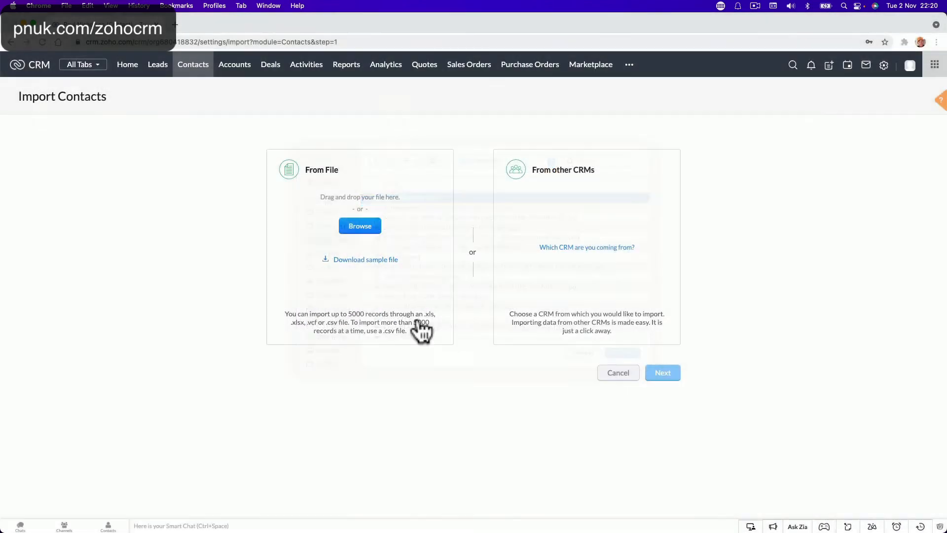
click(661, 379)
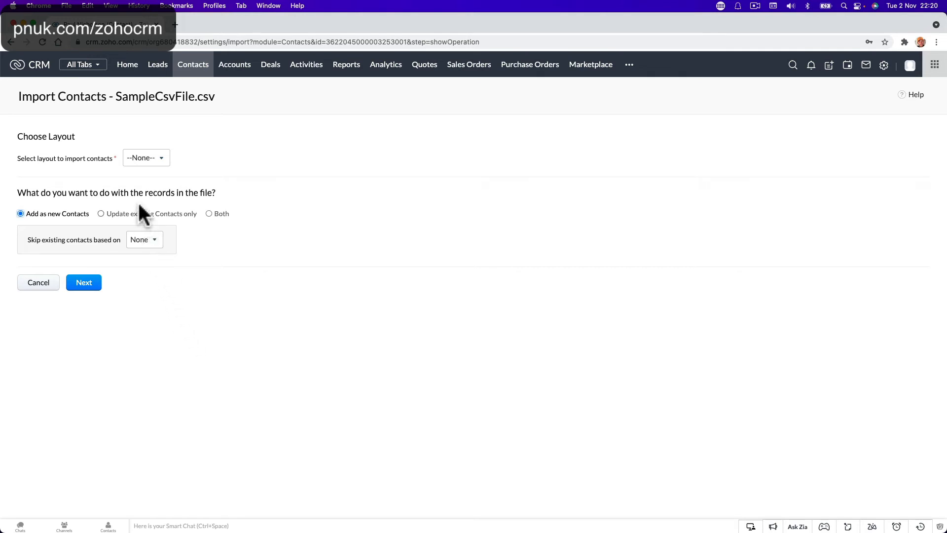
Step: Choose the Standard layout and update existing Contacts only, matched by Email
click(153, 163)
click(151, 222)
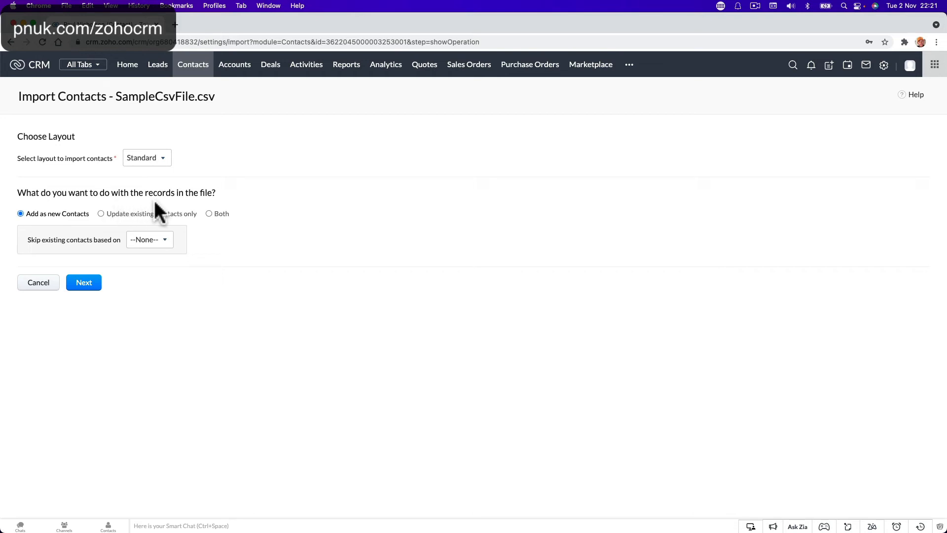
click(101, 214)
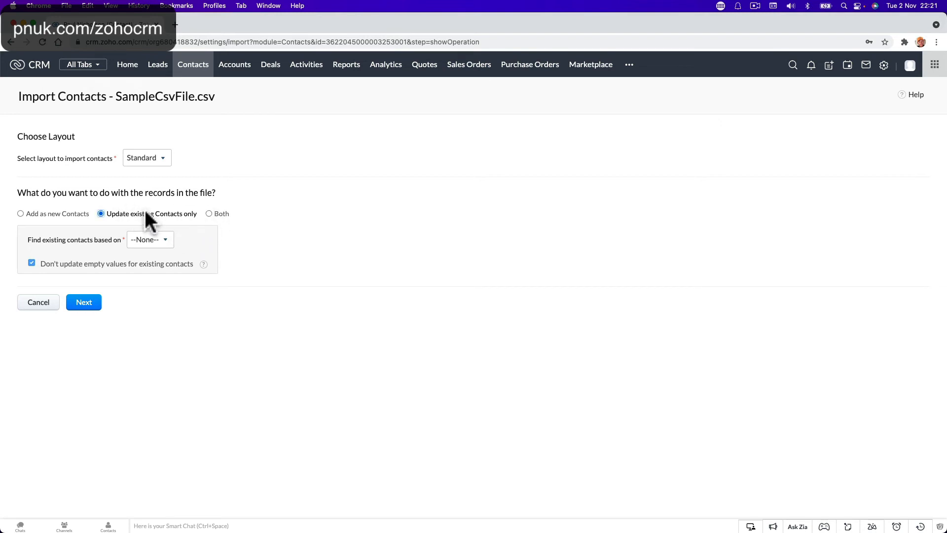
click(157, 240)
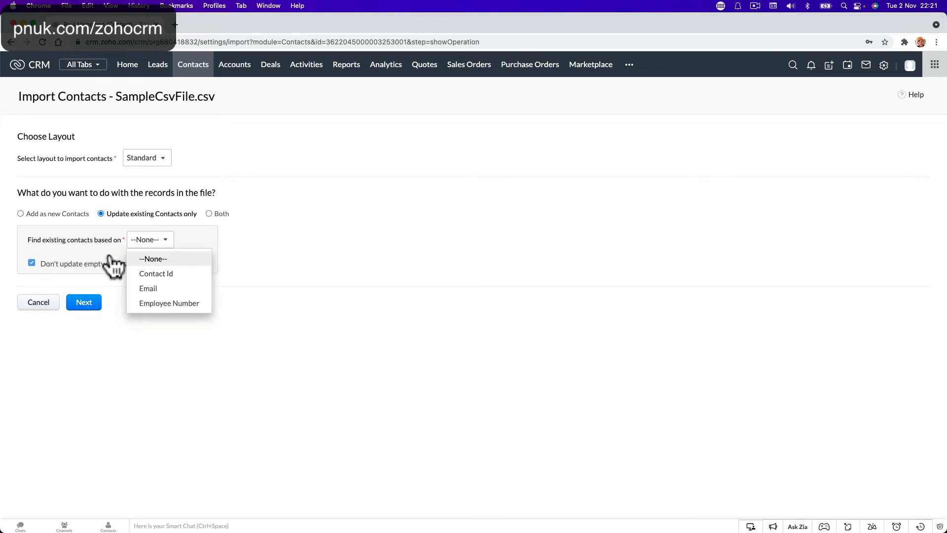
click(152, 289)
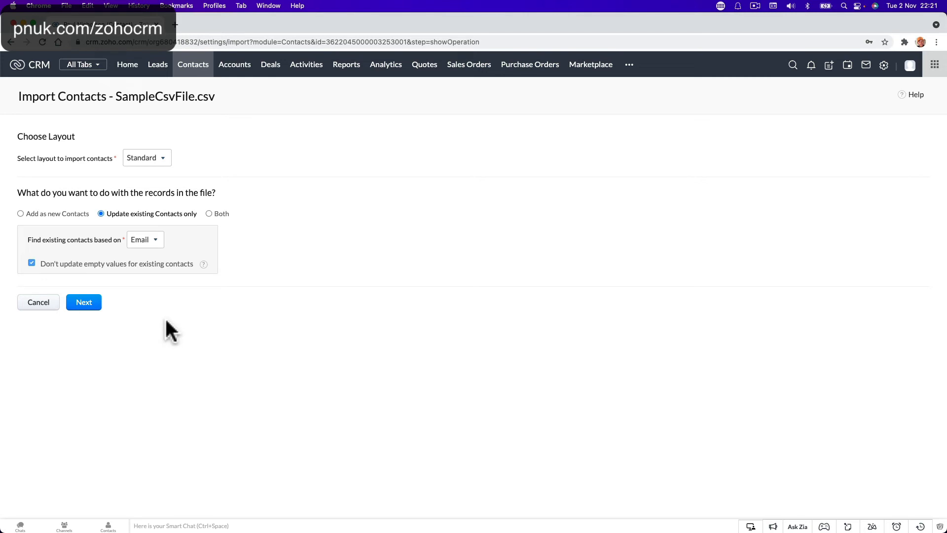
click(95, 308)
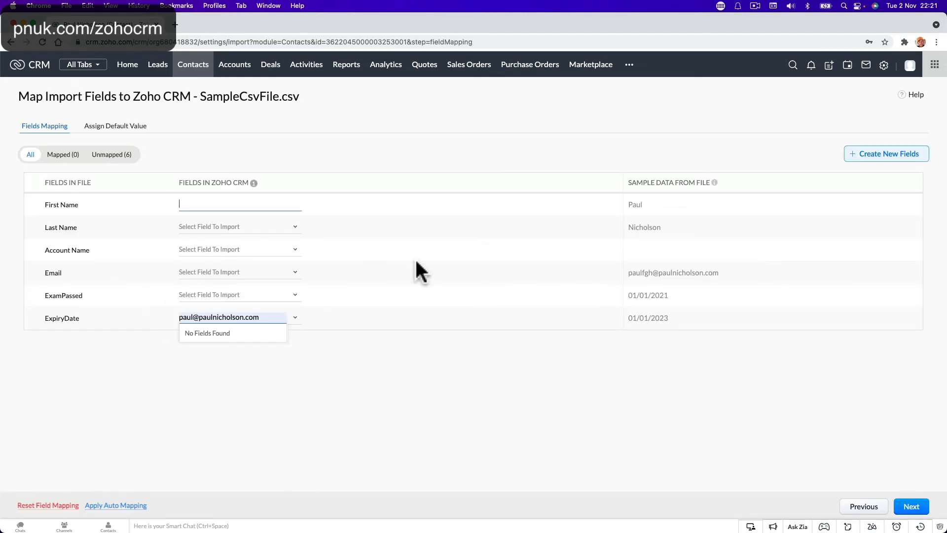
Step: Map the First Name and Last Name columns to the CRM's First Name and Last Name
click(250, 205)
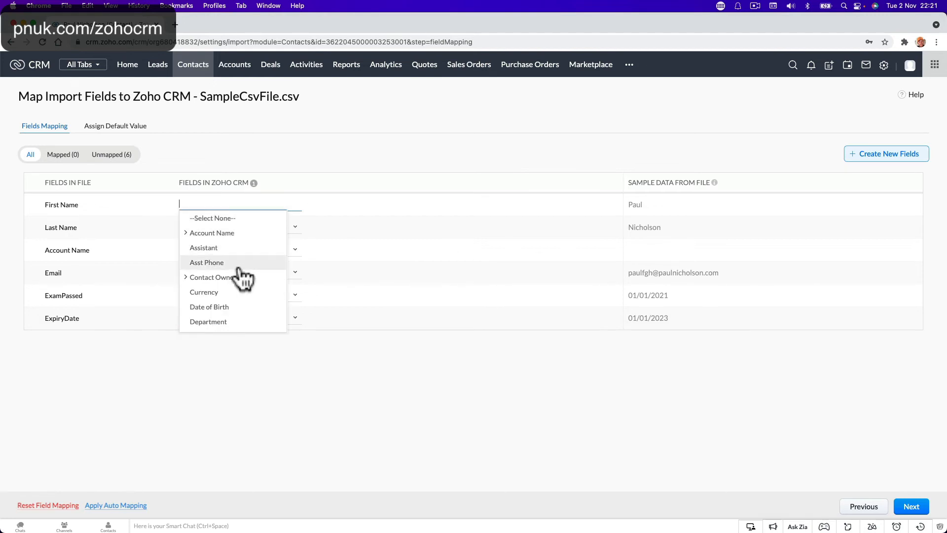
scroll(240, 275, down, 1)
scroll(243, 284, up, 1)
text(f)
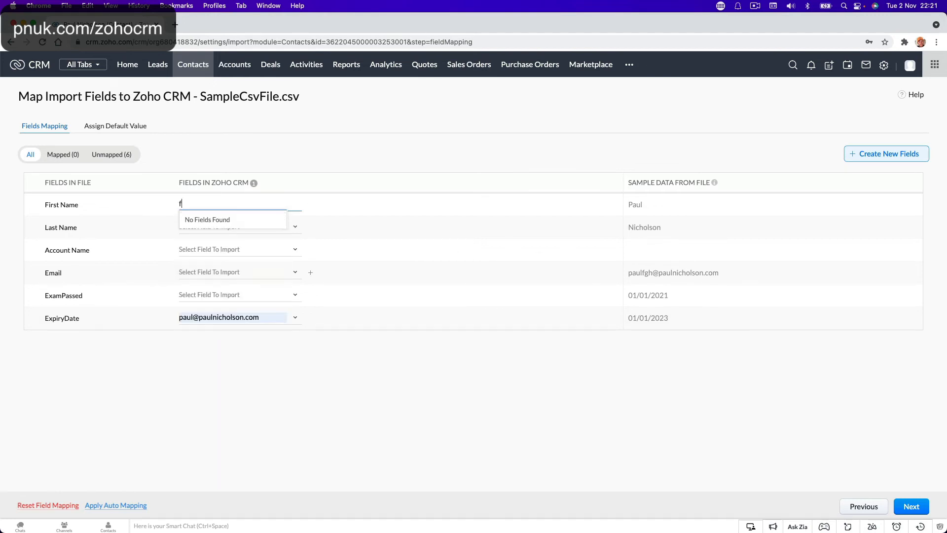
text(ir)
key(BackSpace)
key(BackSpace)
key(BackSpace)
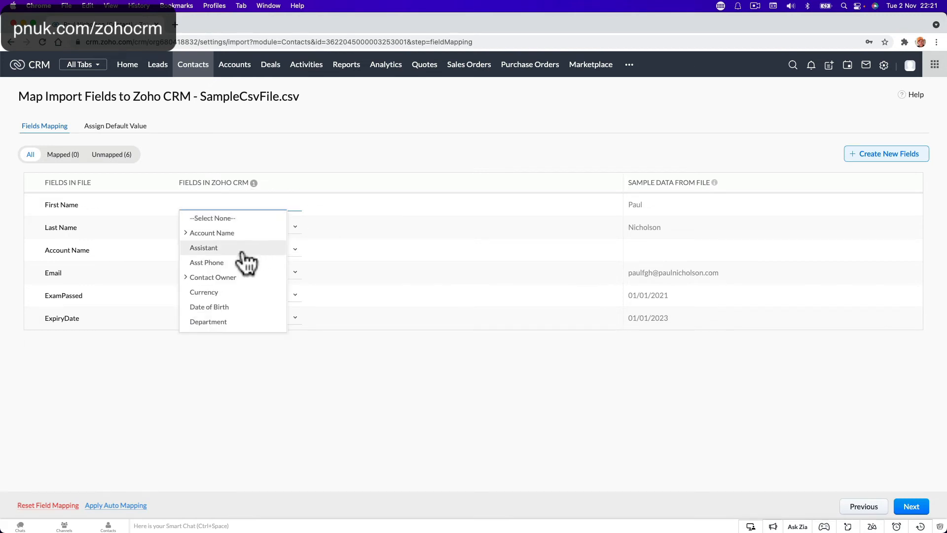
scroll(247, 262, down, 2)
scroll(245, 262, down, 5)
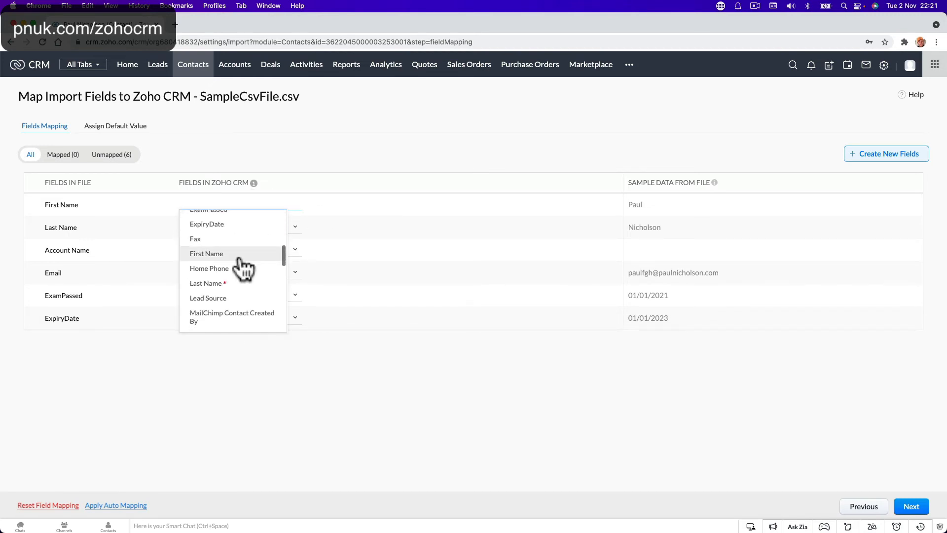
click(241, 257)
click(261, 227)
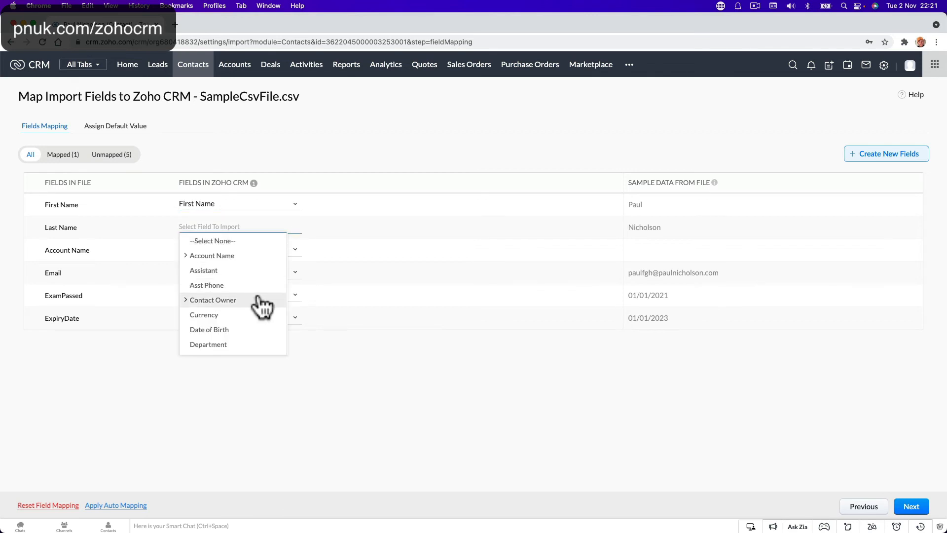
scroll(262, 306, down, 10)
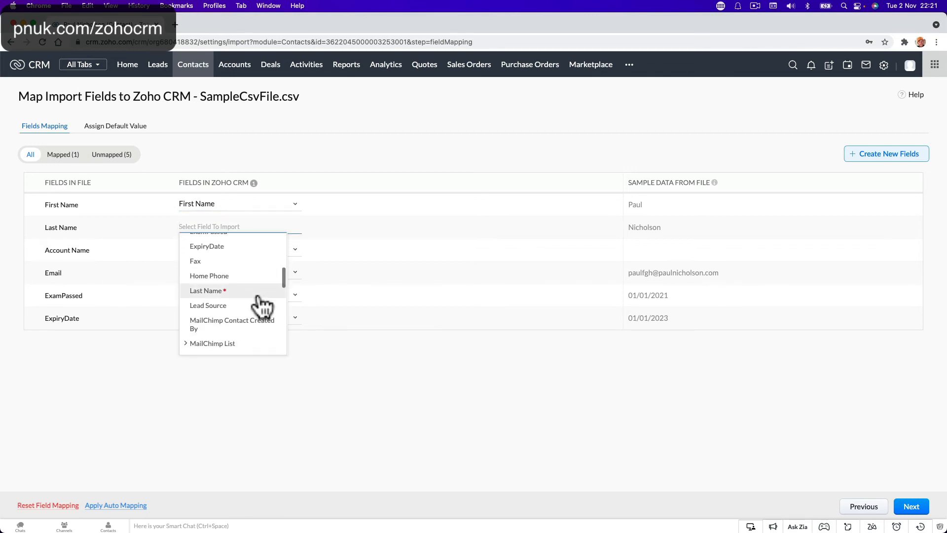
click(257, 292)
Step: Map the Account Name column to the Account Name field under the Account Name group
click(234, 249)
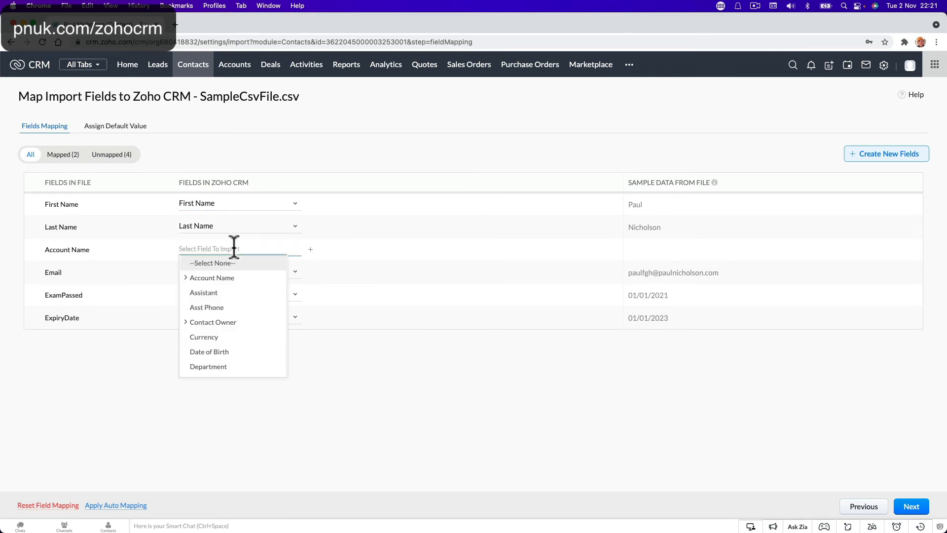
click(179, 249)
click(186, 248)
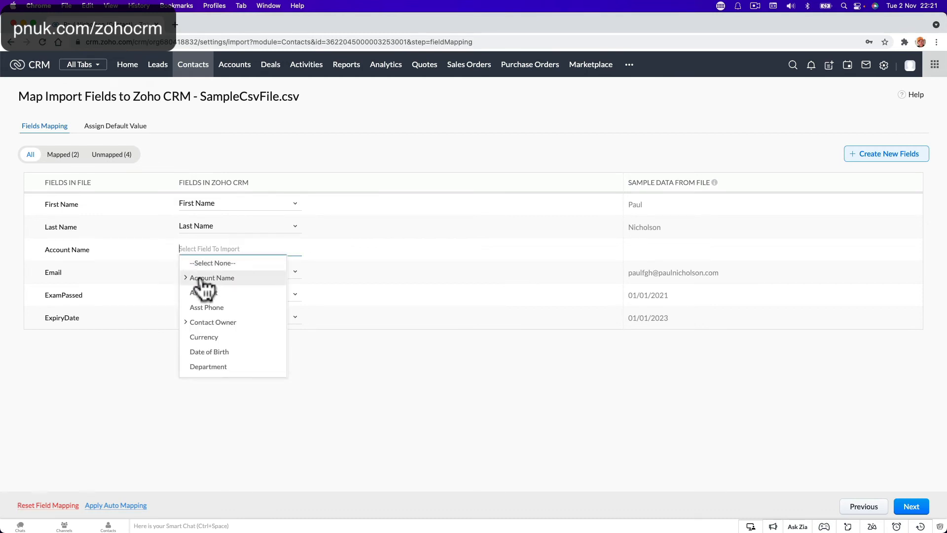
click(155, 268)
click(220, 249)
click(228, 279)
click(217, 293)
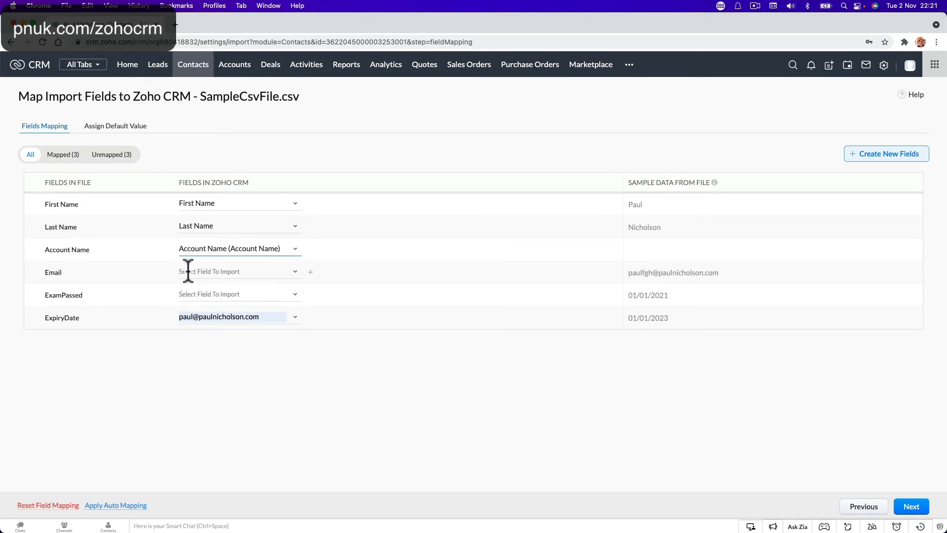
Step: Map the Email, ExamPassed and ExpiryDate columns to their matching CRM fields and continue
click(224, 271)
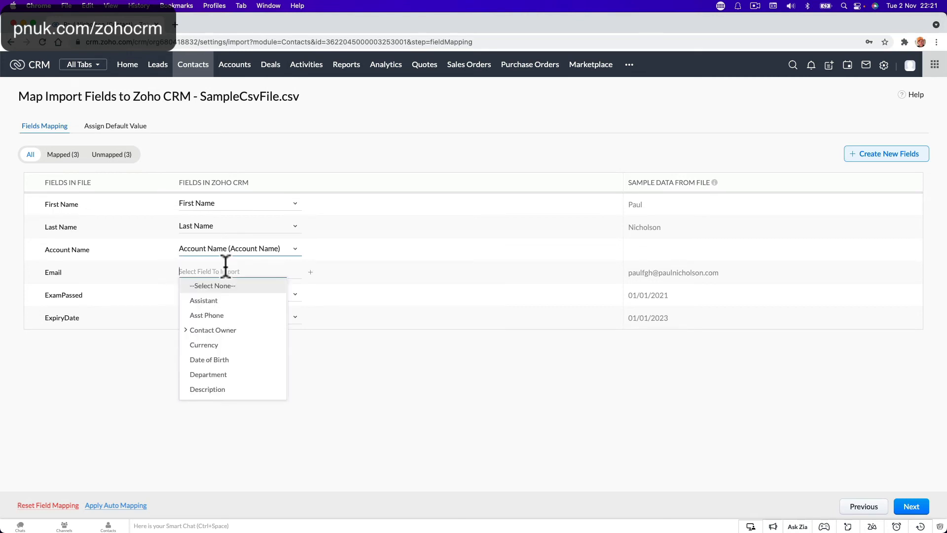
scroll(227, 343, down, 3)
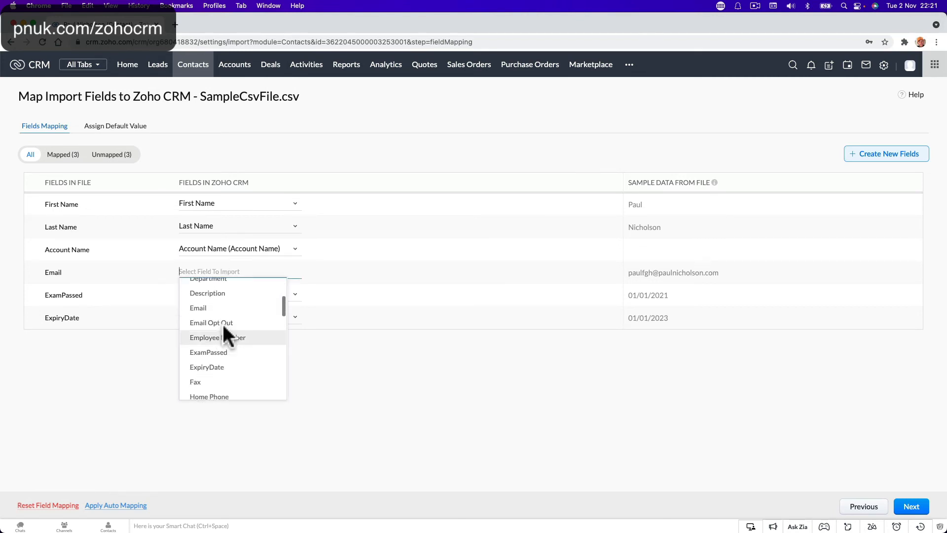
click(222, 308)
click(210, 295)
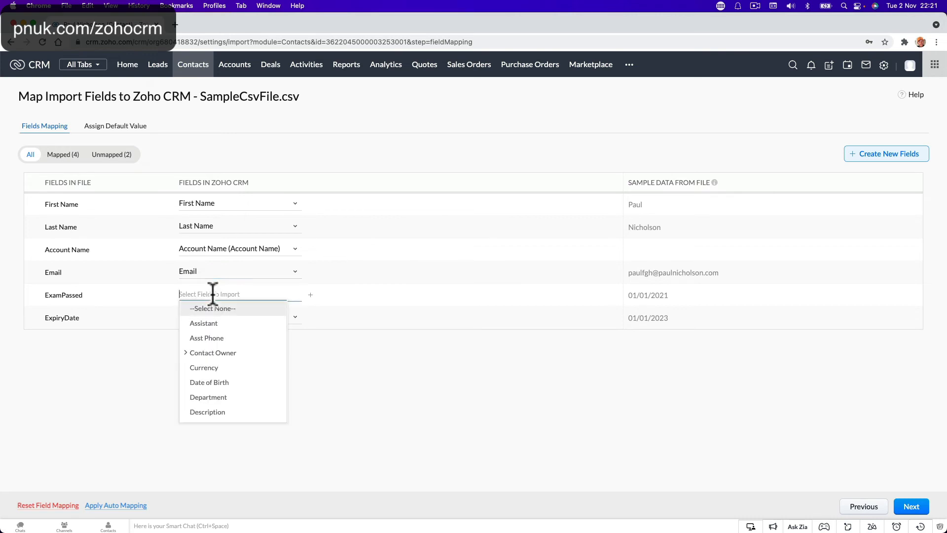
scroll(227, 361, down, 5)
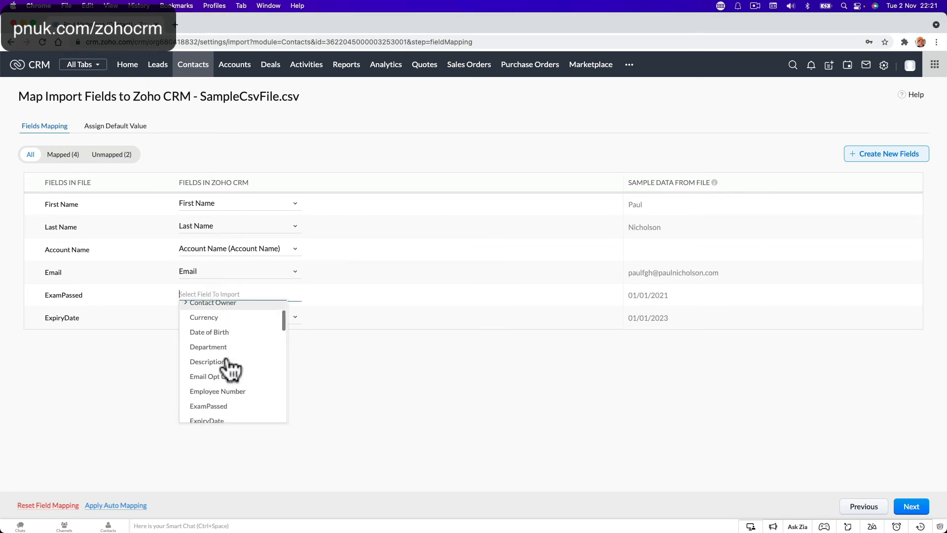
click(231, 348)
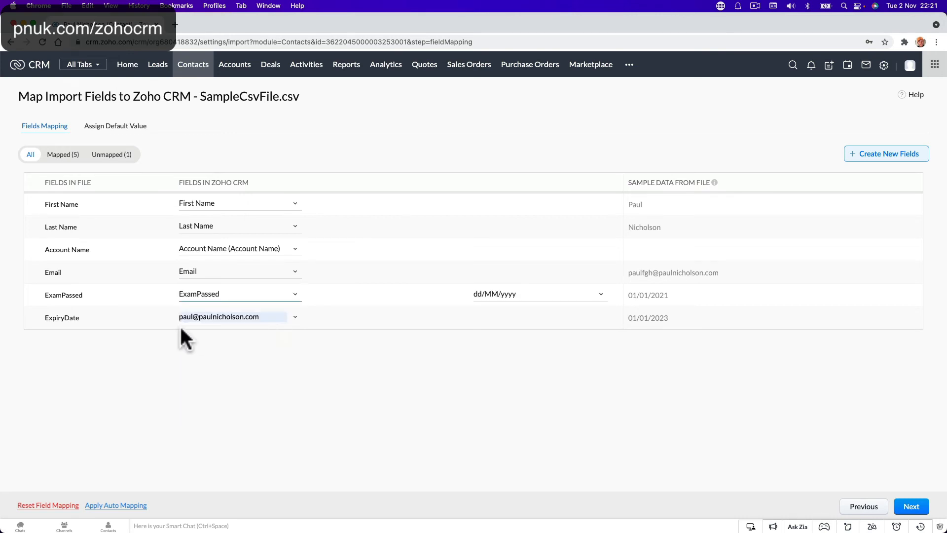
click(294, 316)
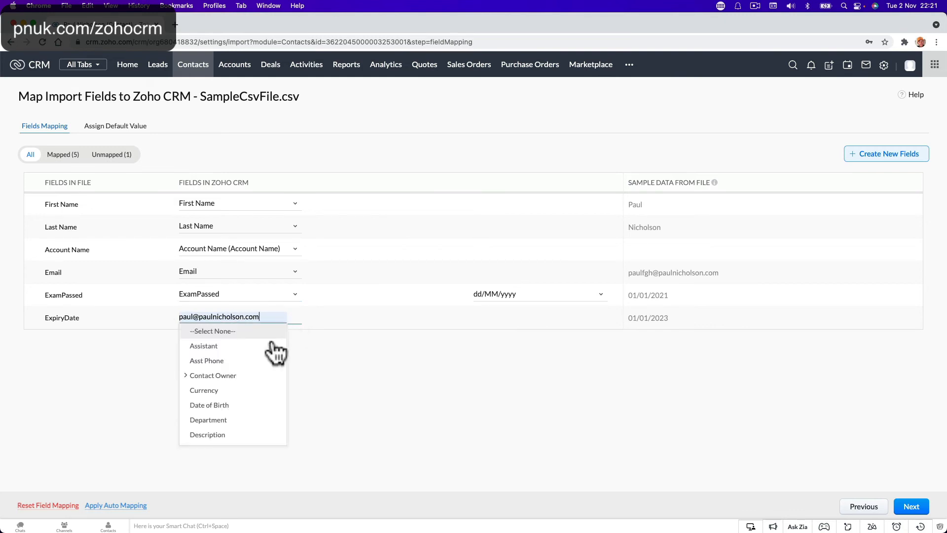
scroll(254, 387, down, 4)
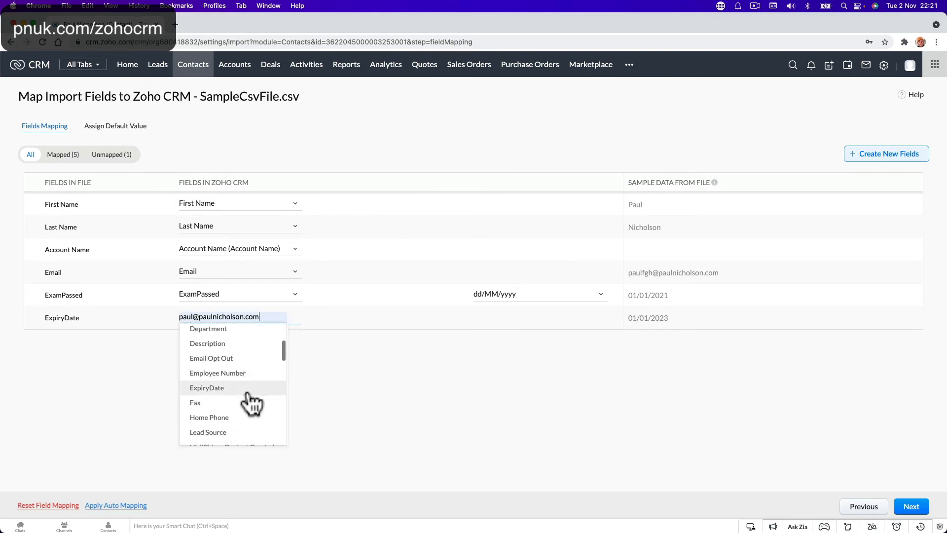
click(249, 399)
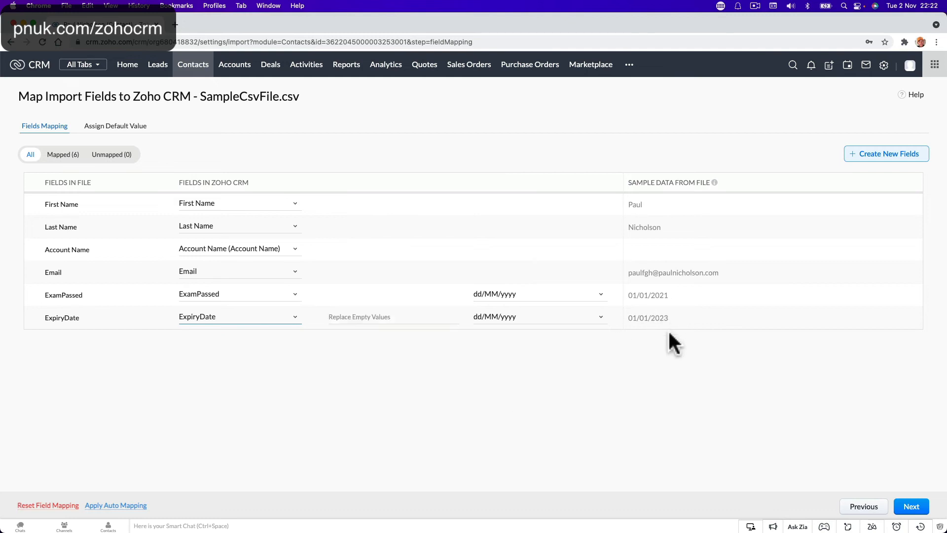
click(898, 507)
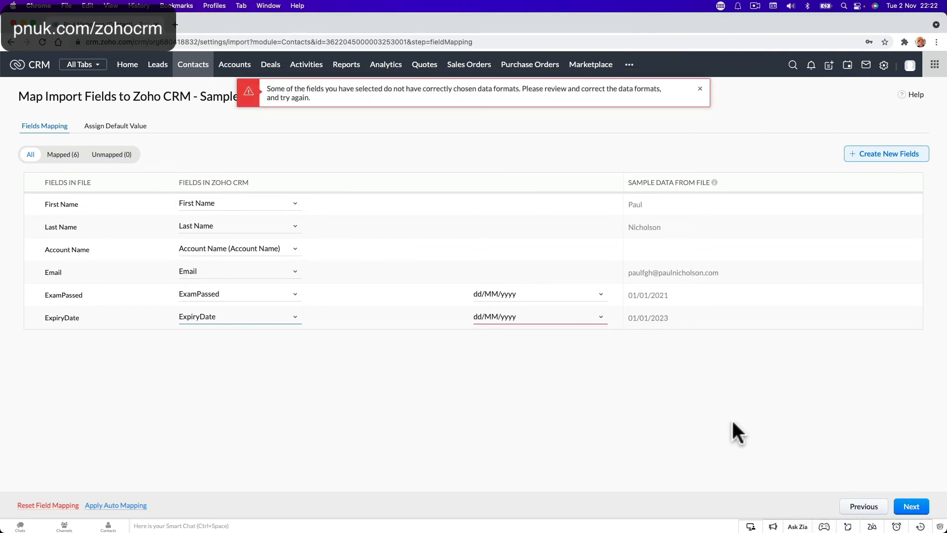
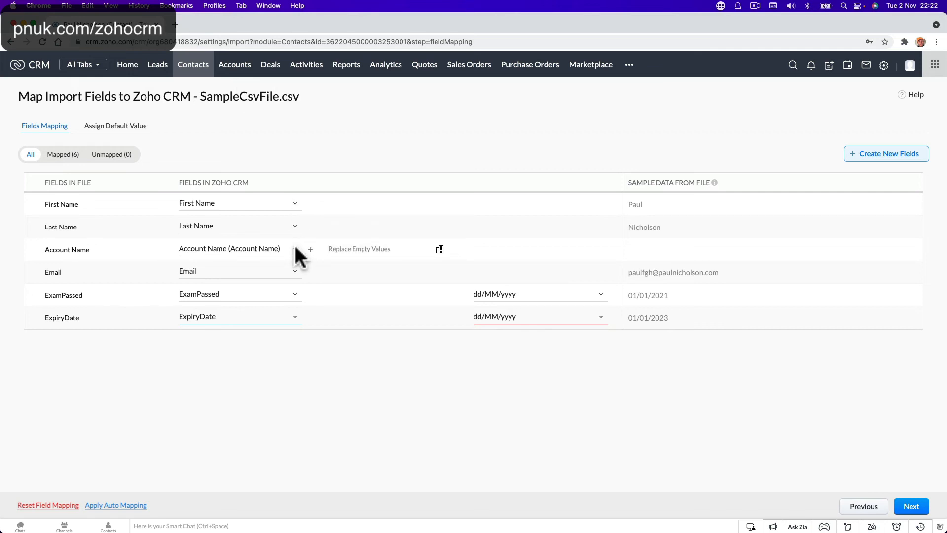
Step: Check the ExpiryDate format options without changing them, then launch Excel
click(582, 317)
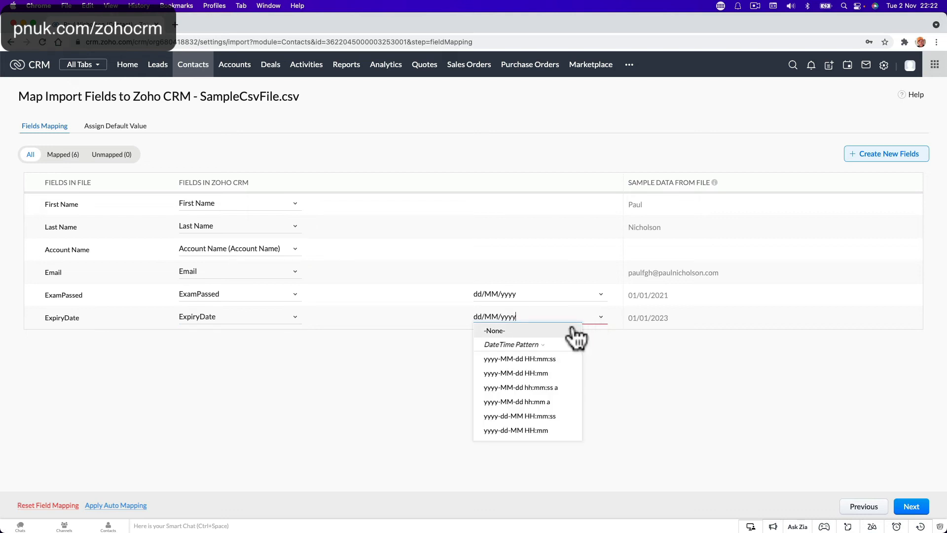
click(603, 337)
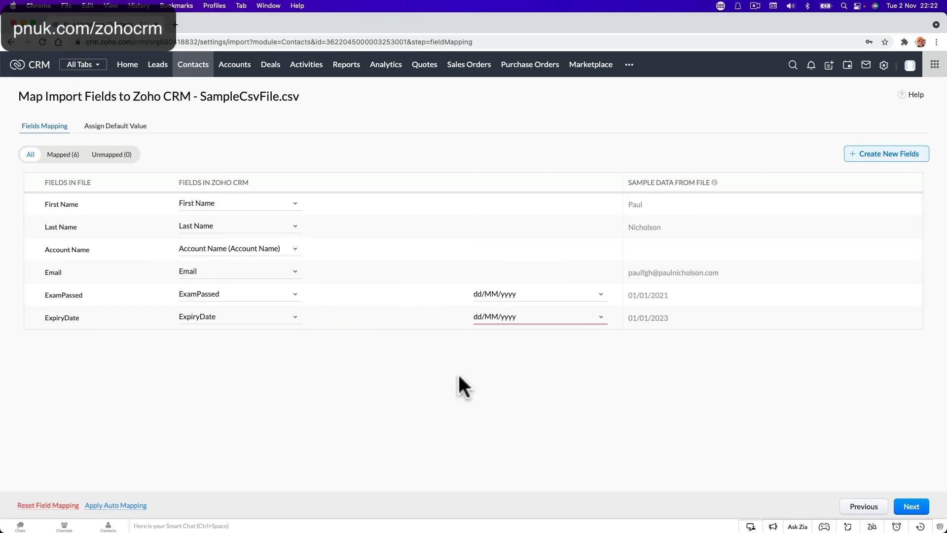
click(576, 521)
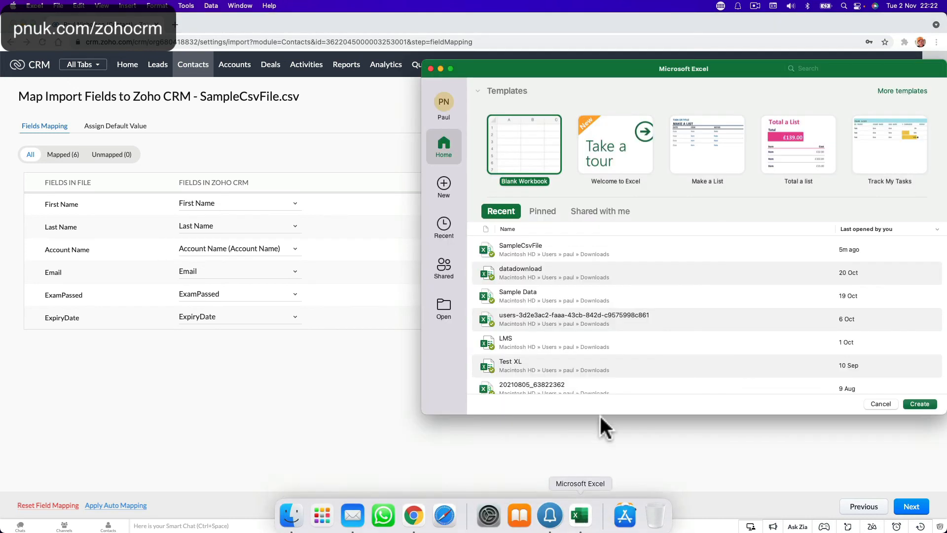
Step: Open SampleCsvFile in Excel to check its 01/01/2021 and 01/01/2023 dates, then close it
double_click(568, 244)
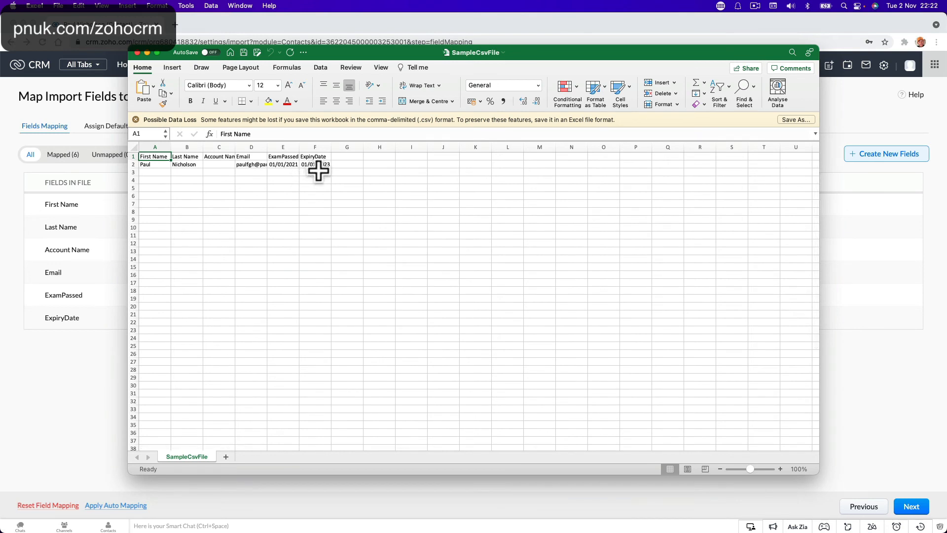
click(137, 52)
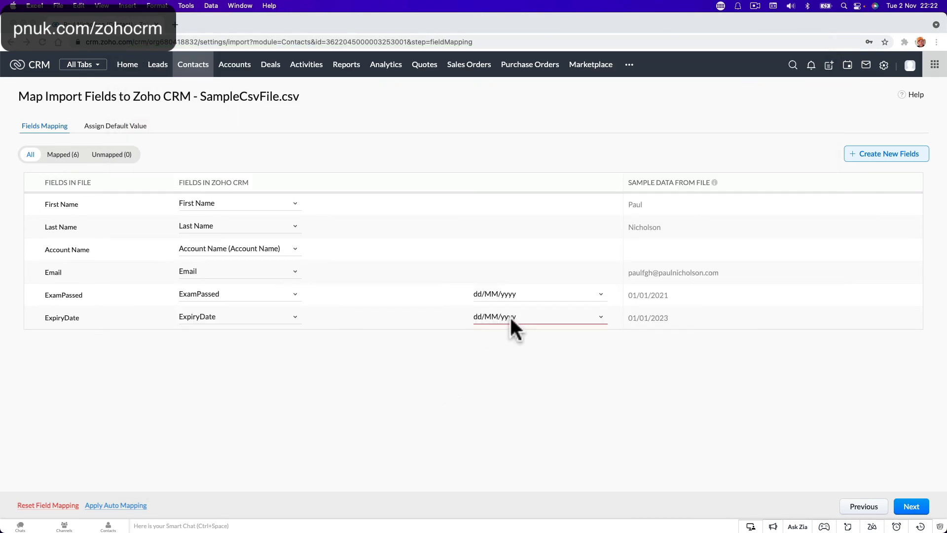
Step: Return to the CRM import and check the ExamPassed date format options
click(644, 307)
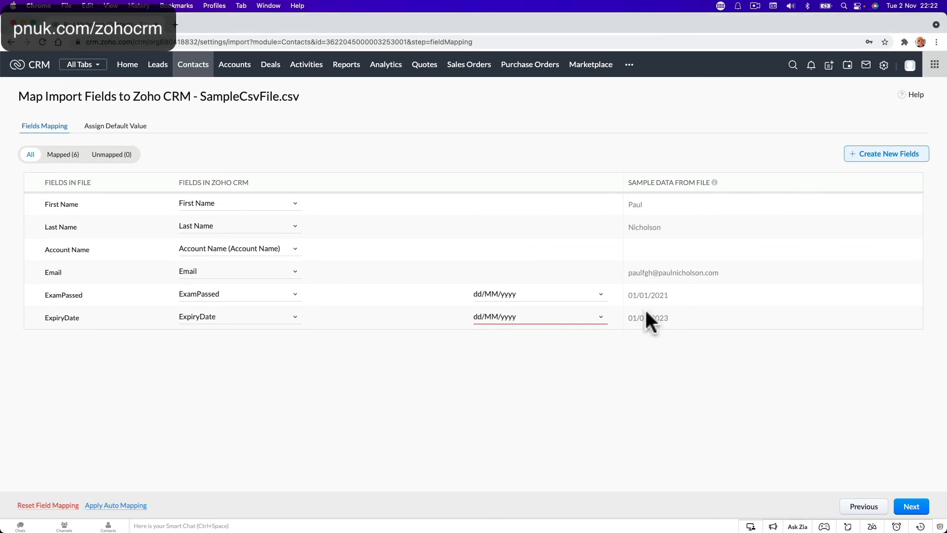
click(585, 296)
click(577, 278)
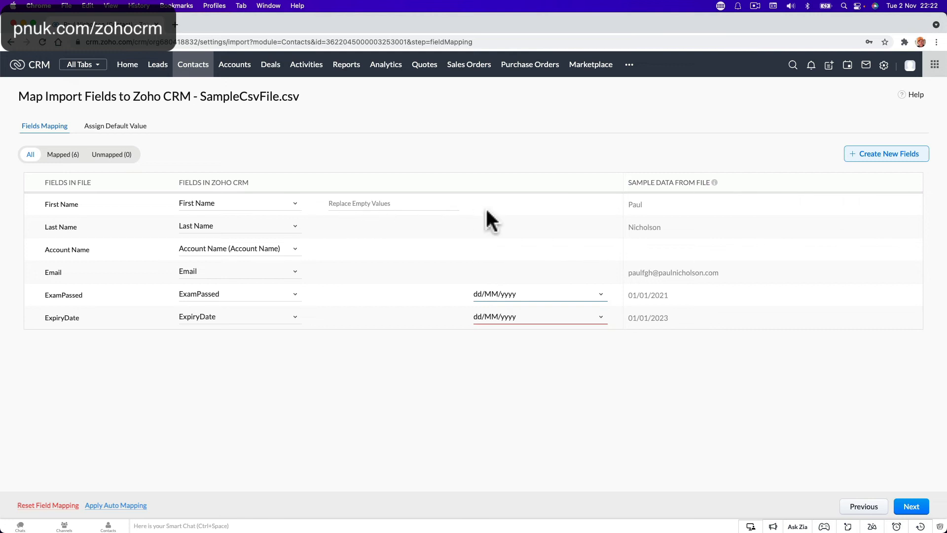
Step: Leave Account Name mapped to --Select None-- and proceed, raising the date-format error
click(275, 249)
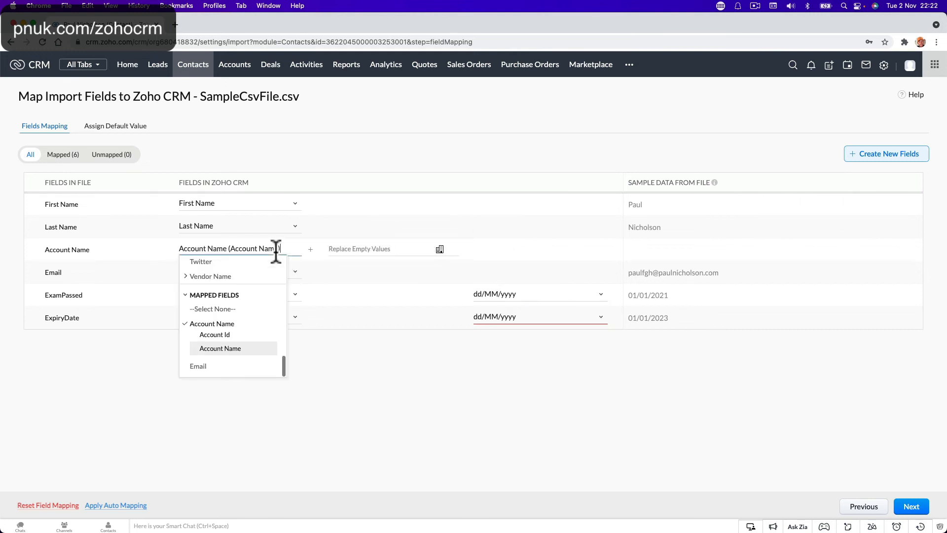
scroll(265, 266, up, 5)
click(254, 262)
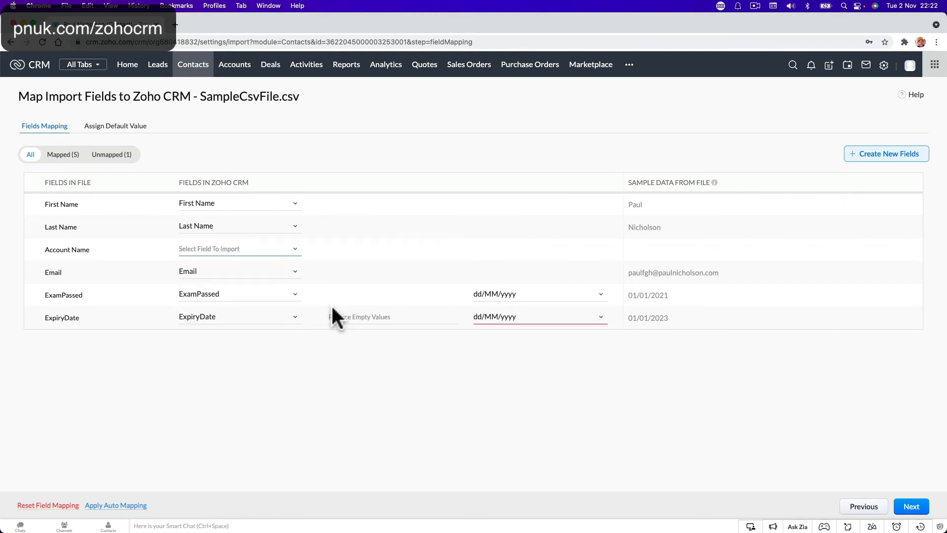
click(916, 510)
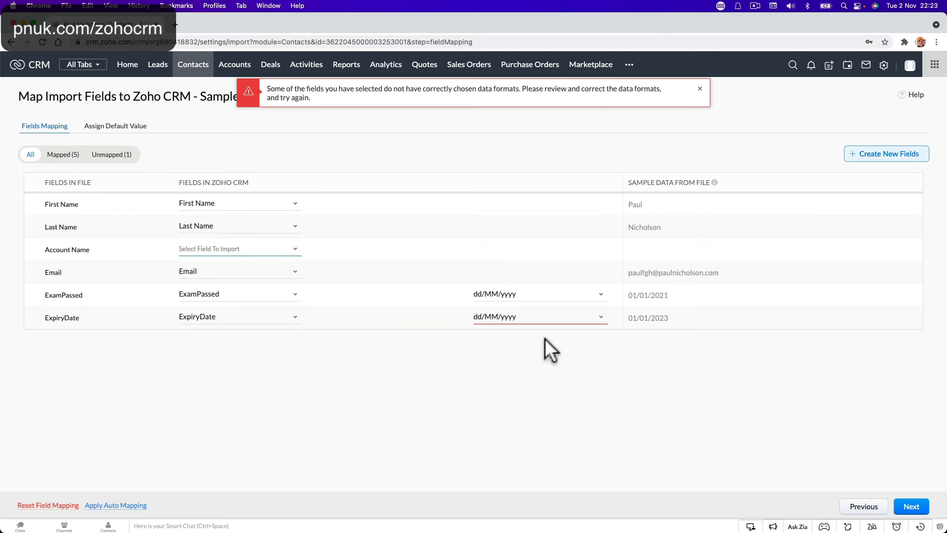
Step: Give ExpiryDate the dd.MM.yyyy HH:mm date format and proceed past field mapping
click(579, 319)
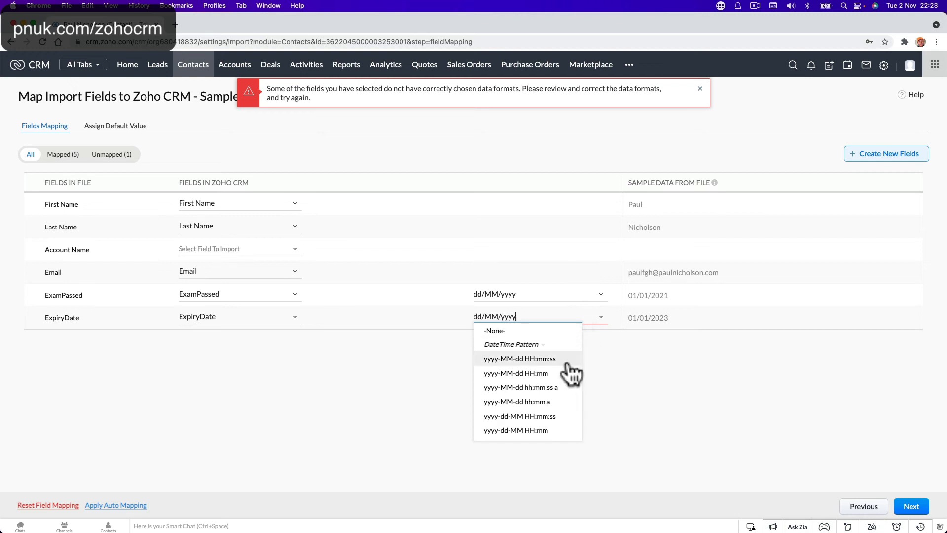
scroll(568, 402, down, 8)
scroll(568, 402, up, 8)
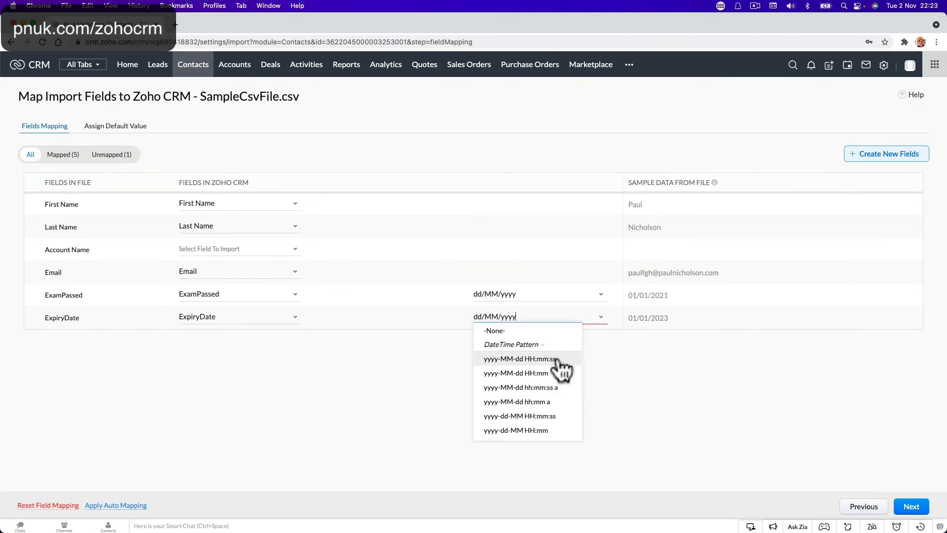
scroll(549, 382, down, 15)
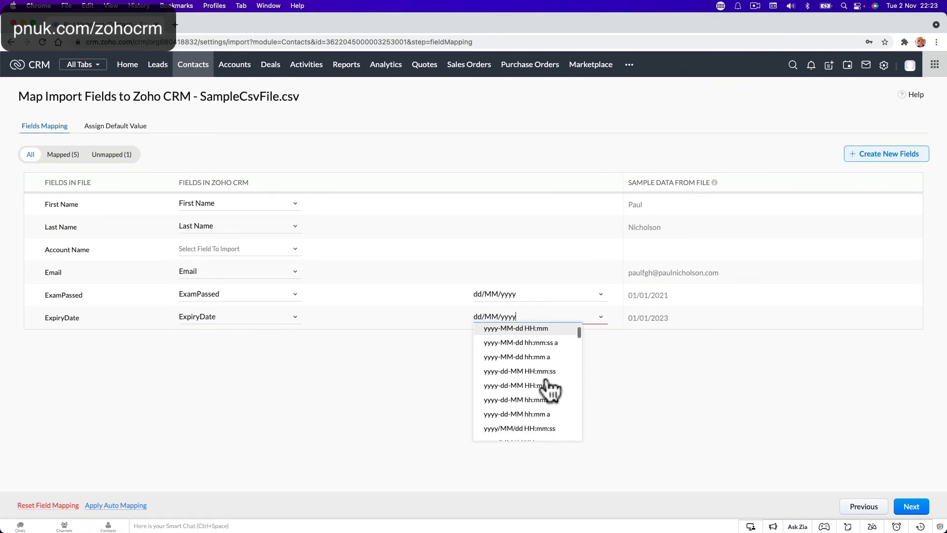
scroll(550, 389, up, 5)
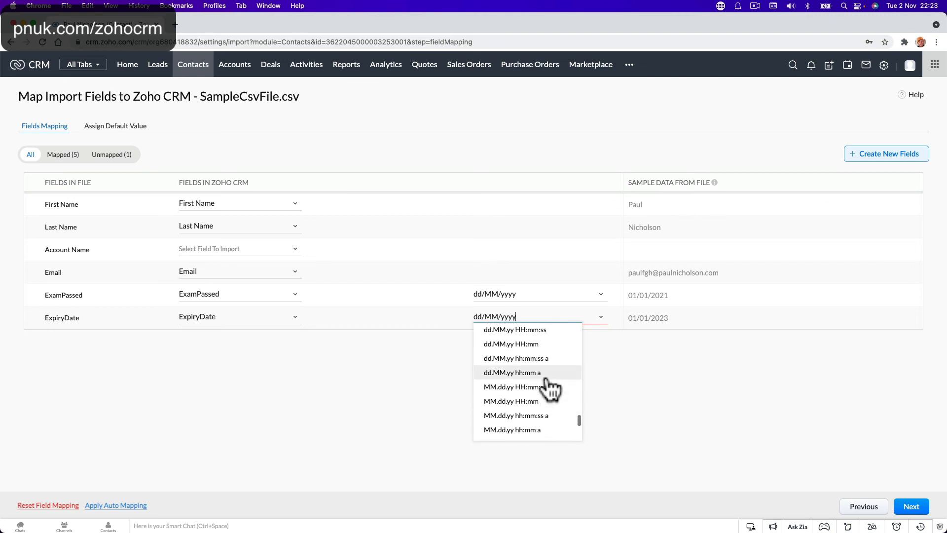
scroll(550, 387, up, 1)
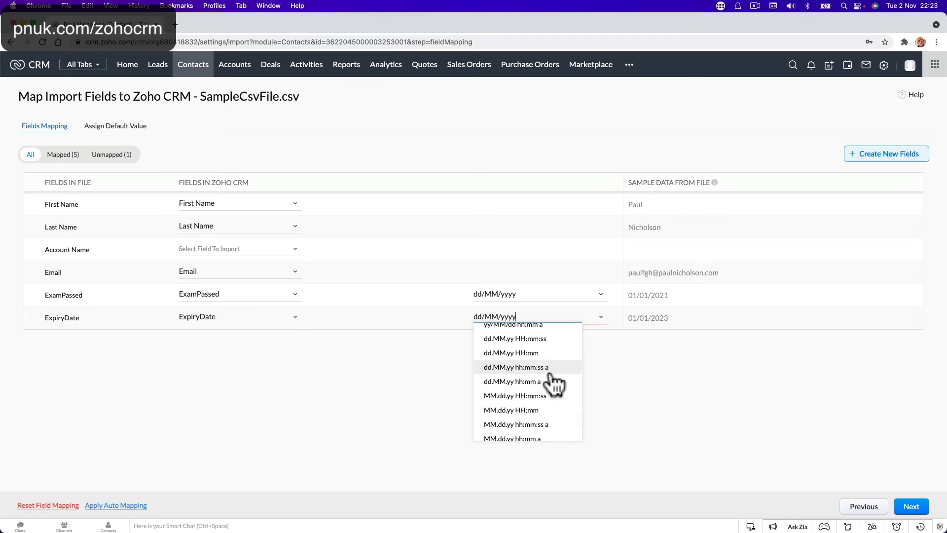
scroll(555, 384, up, 1)
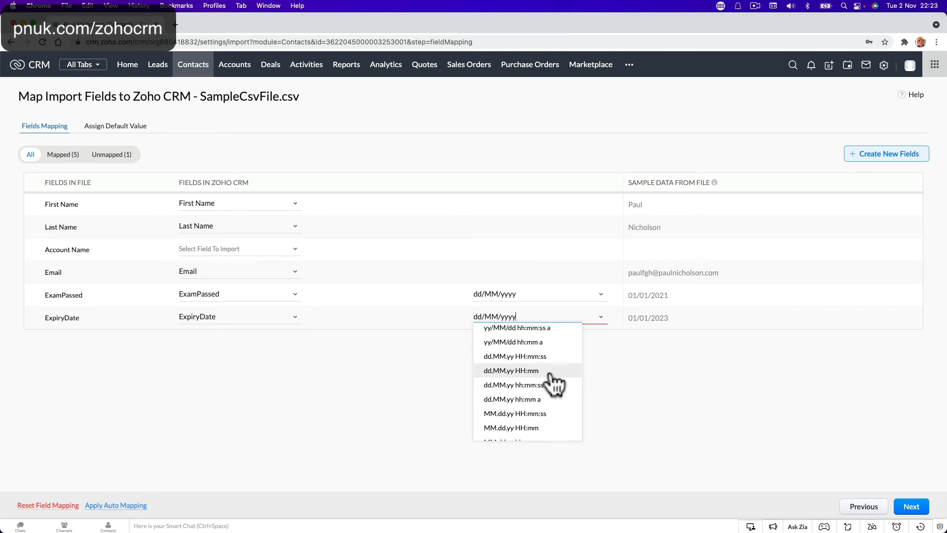
scroll(555, 385, up, 1)
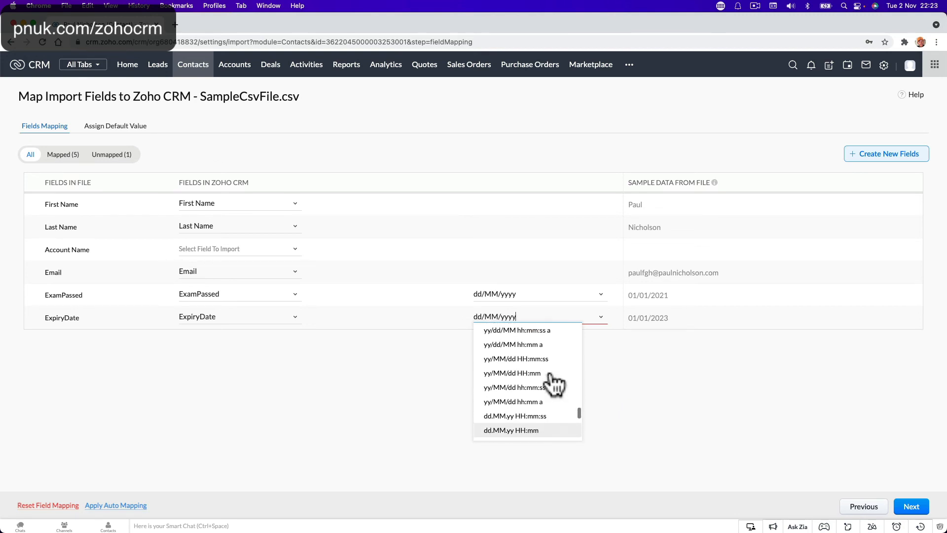
scroll(555, 384, up, 4)
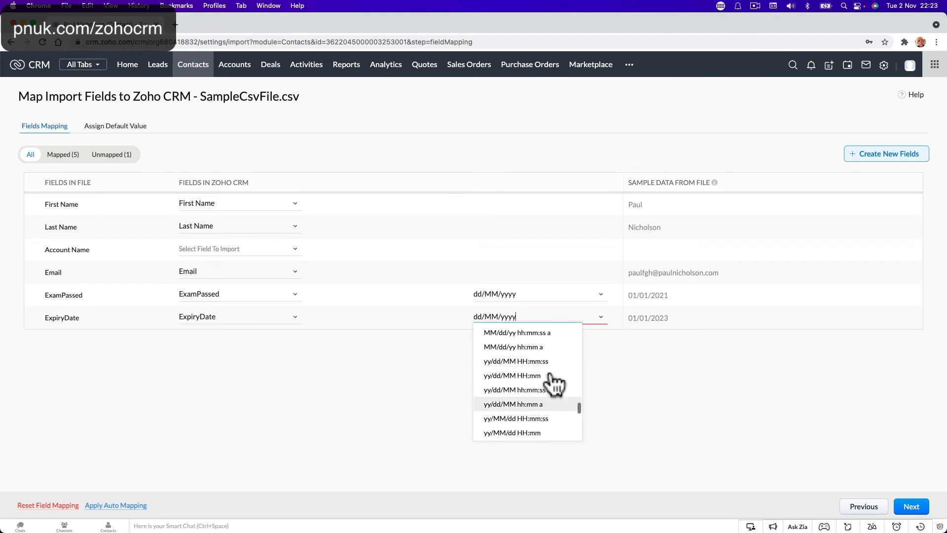
scroll(555, 384, up, 6)
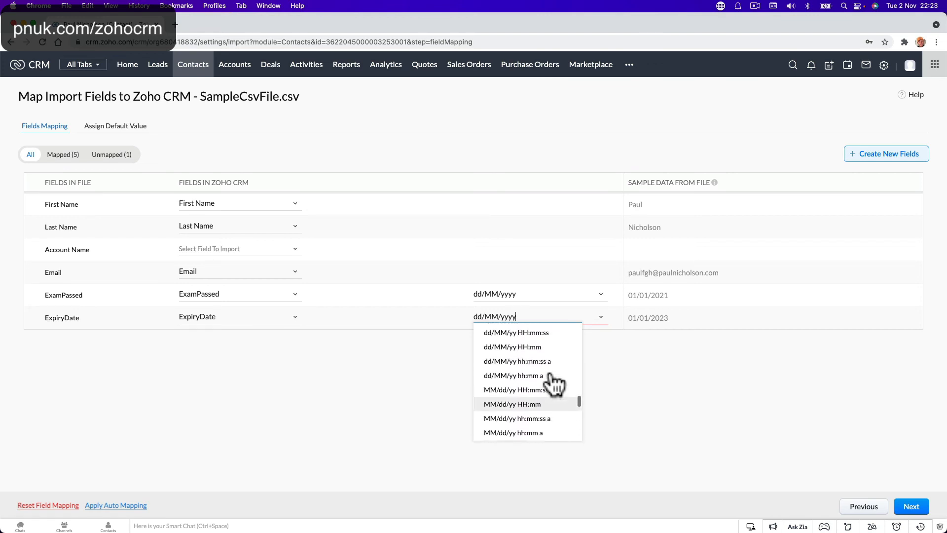
scroll(555, 384, up, 5)
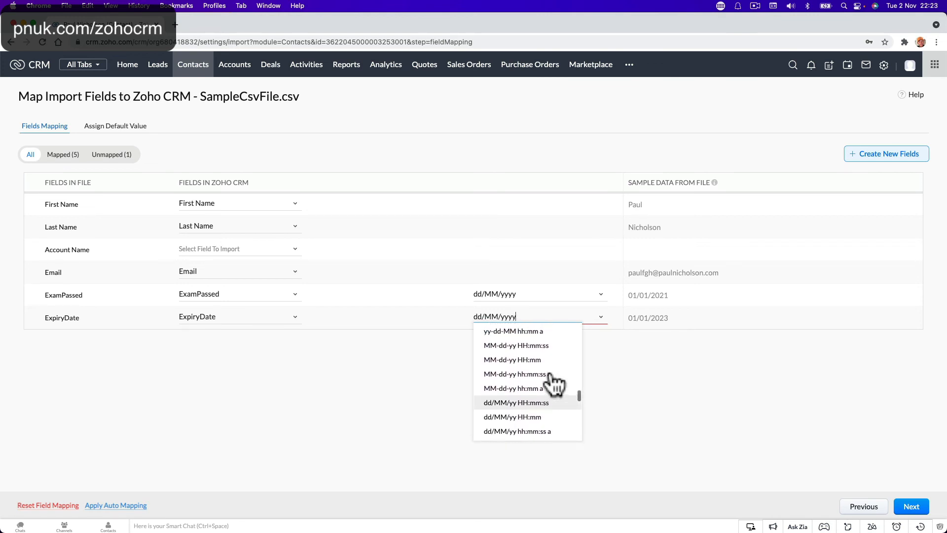
scroll(555, 384, up, 6)
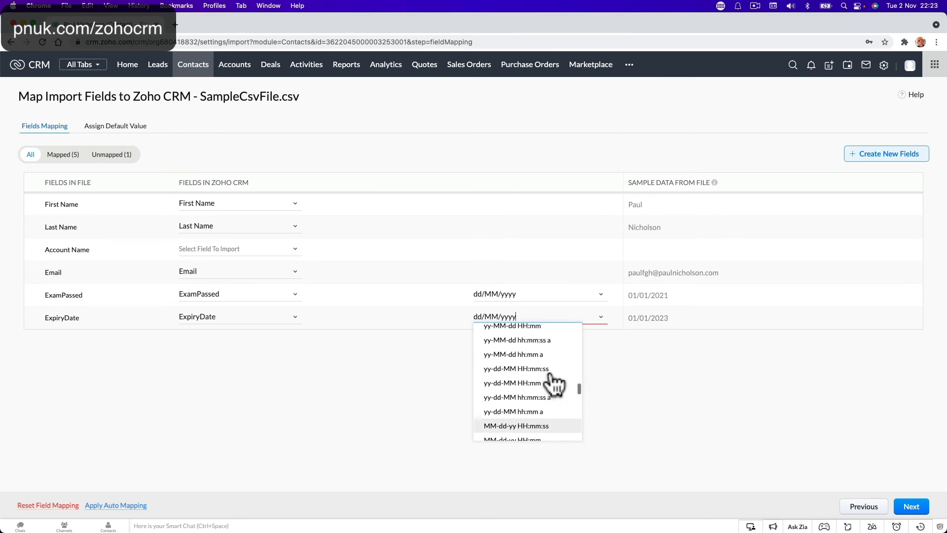
scroll(555, 383, up, 5)
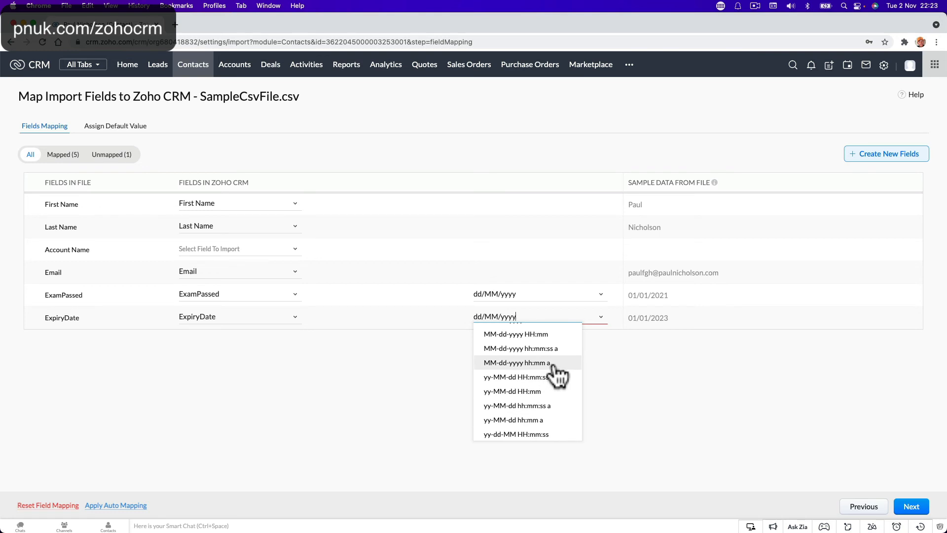
scroll(559, 376, up, 10)
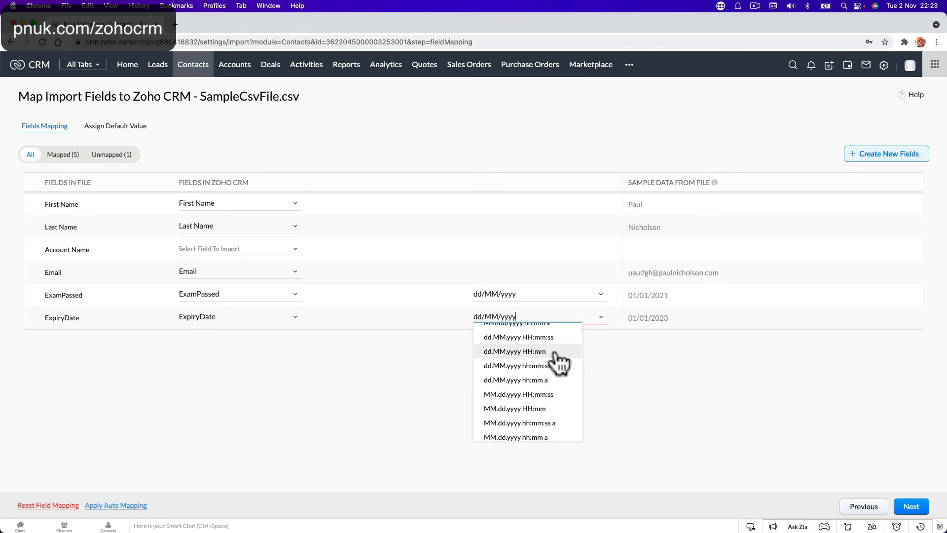
click(554, 352)
click(907, 507)
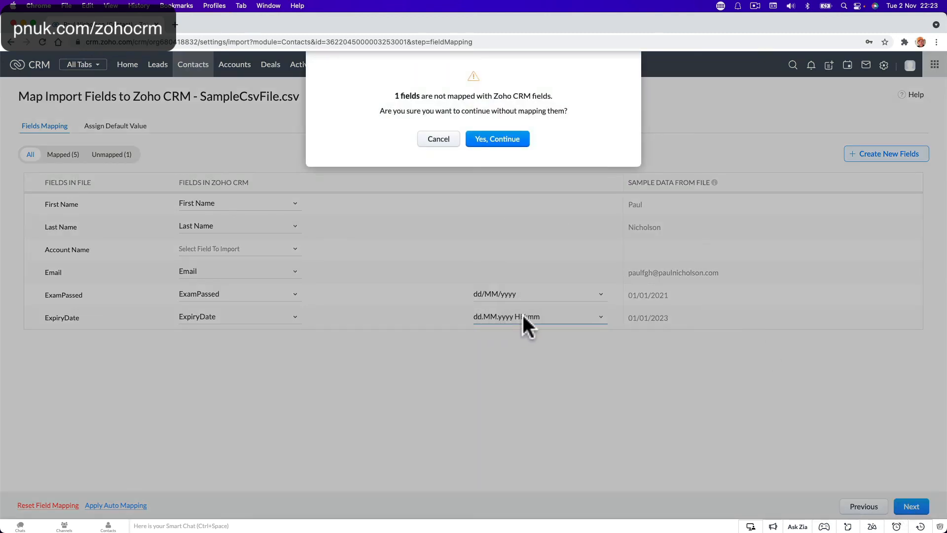
Step: Confirm continuing with one unmapped field and enable 'Trigger configured automations and processes'
click(498, 139)
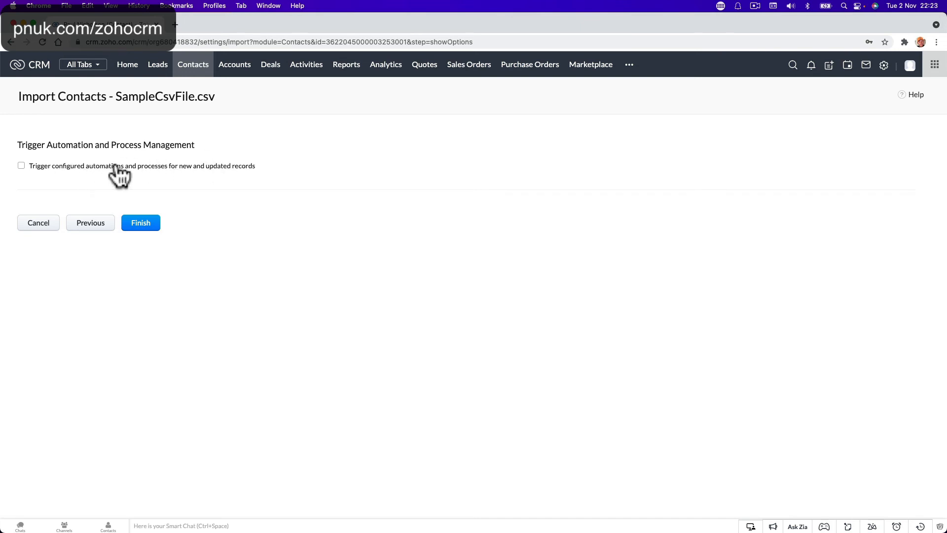
click(21, 166)
click(148, 226)
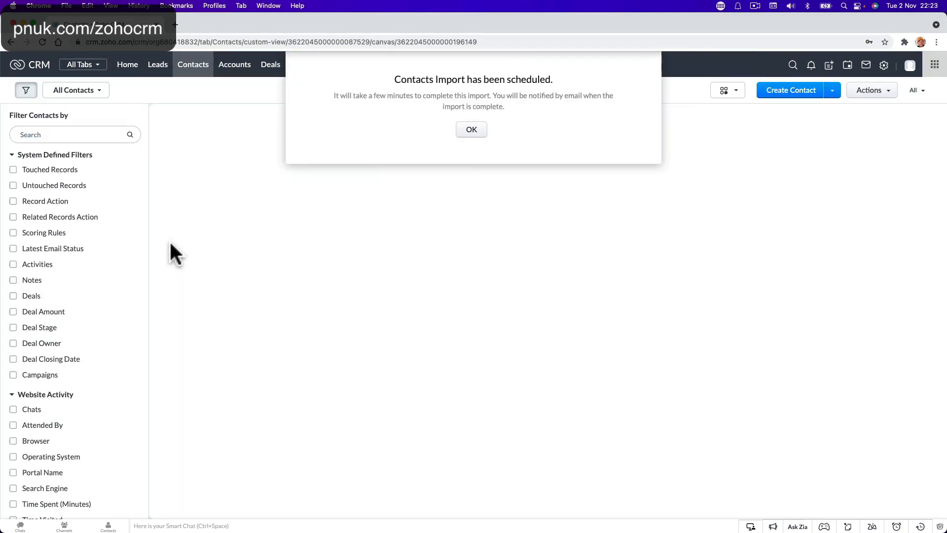
Step: Dismiss the import-scheduled notice, wait for the import to finish, then reload the Contacts list
click(471, 140)
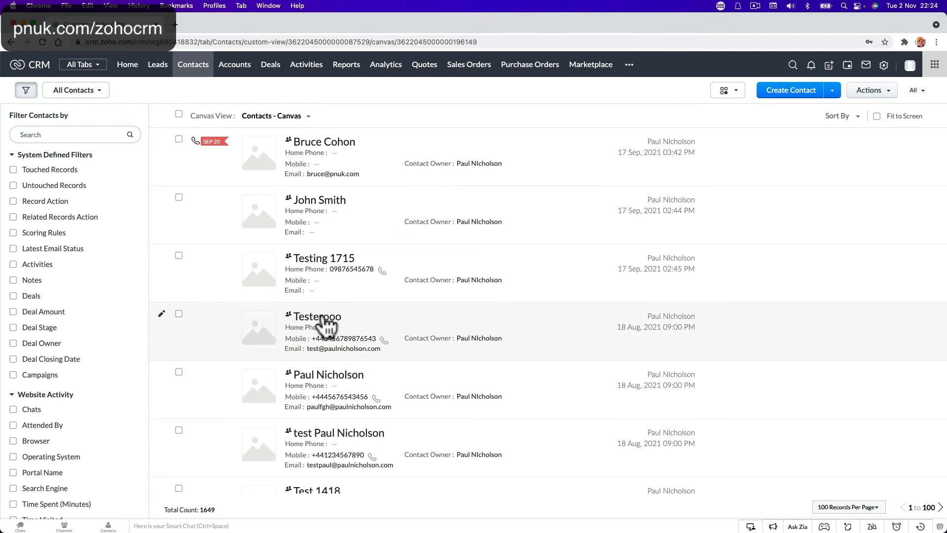
click(345, 306)
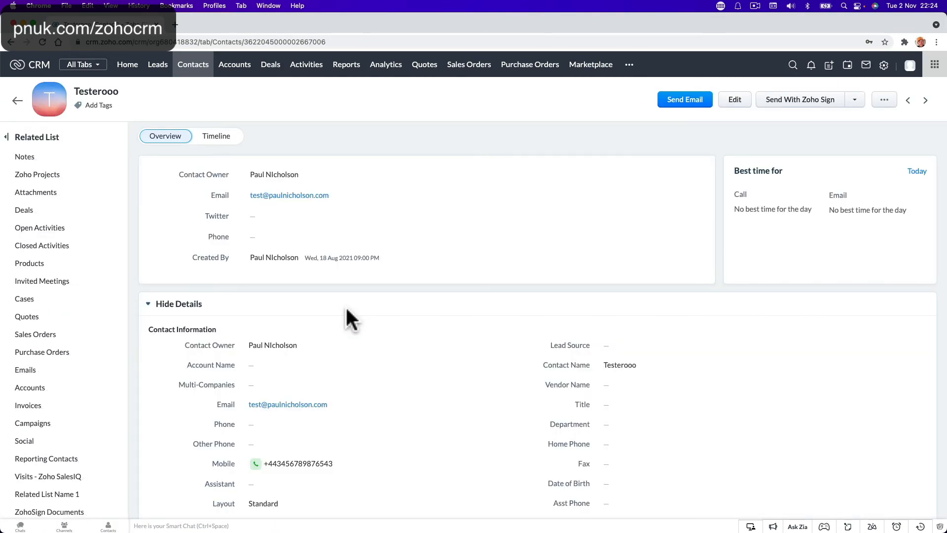
scroll(346, 310, down, 10)
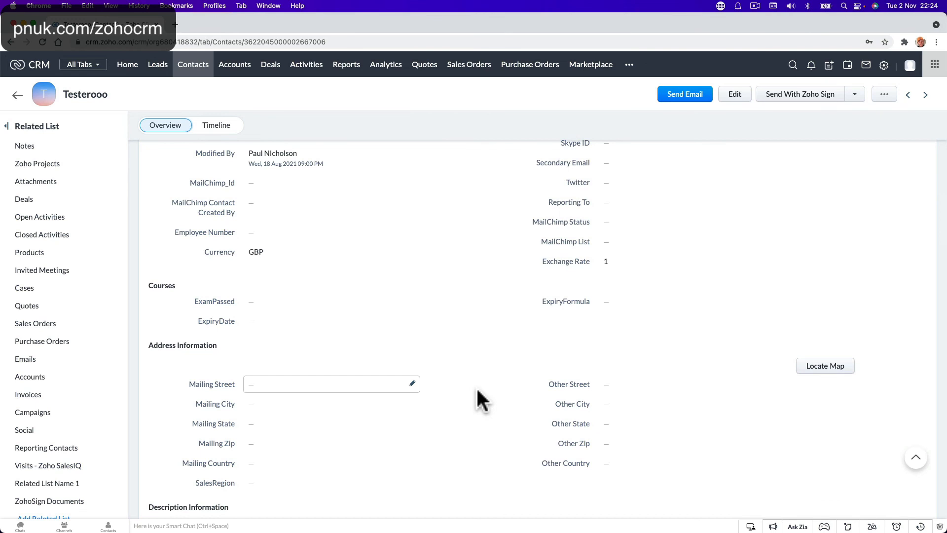
scroll(538, 400, up, 10)
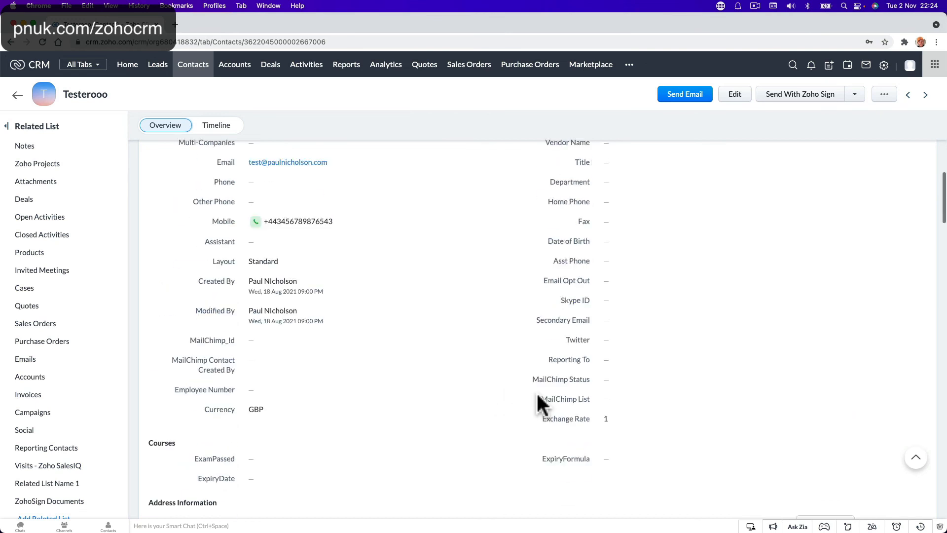
mouse_move(345, 526)
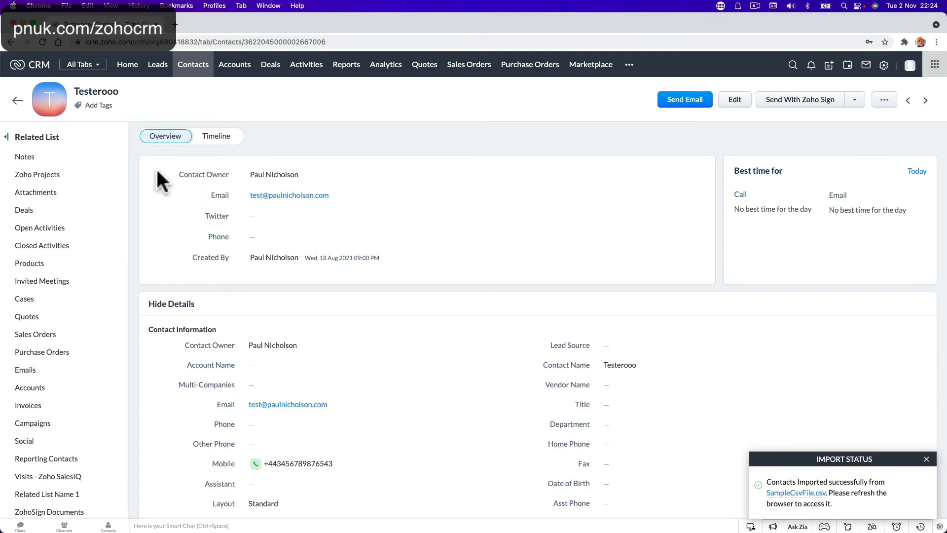
scroll(187, 257, down, 10)
scroll(188, 256, up, 5)
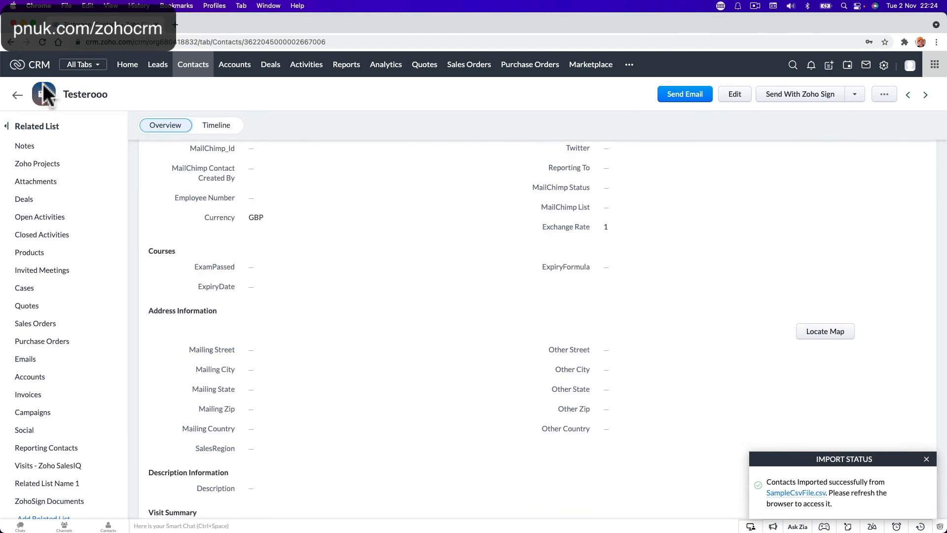
click(42, 42)
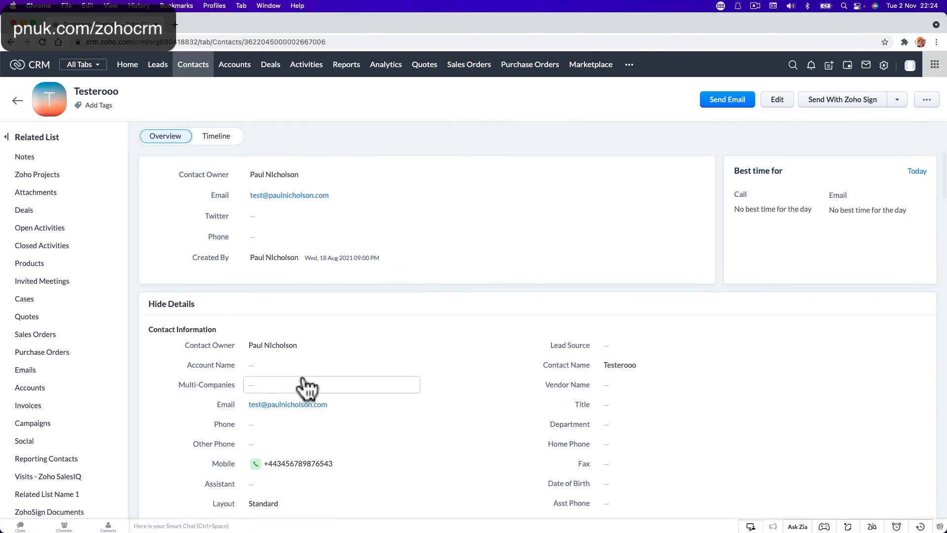
click(194, 66)
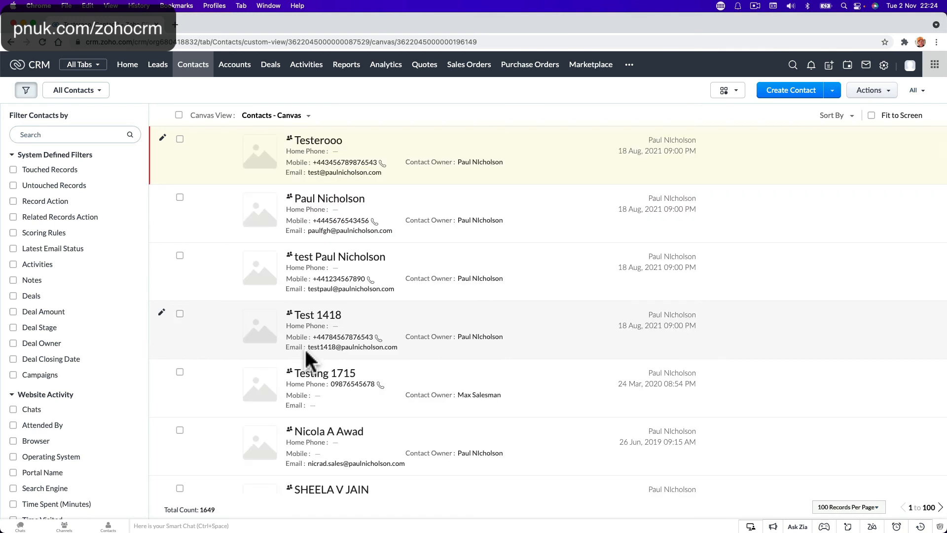
Step: Open the imported contact and scroll to Courses showing ExamPassed 1 Jan, 2021 and ExpiryFormula 1 Jan, 2023
click(345, 200)
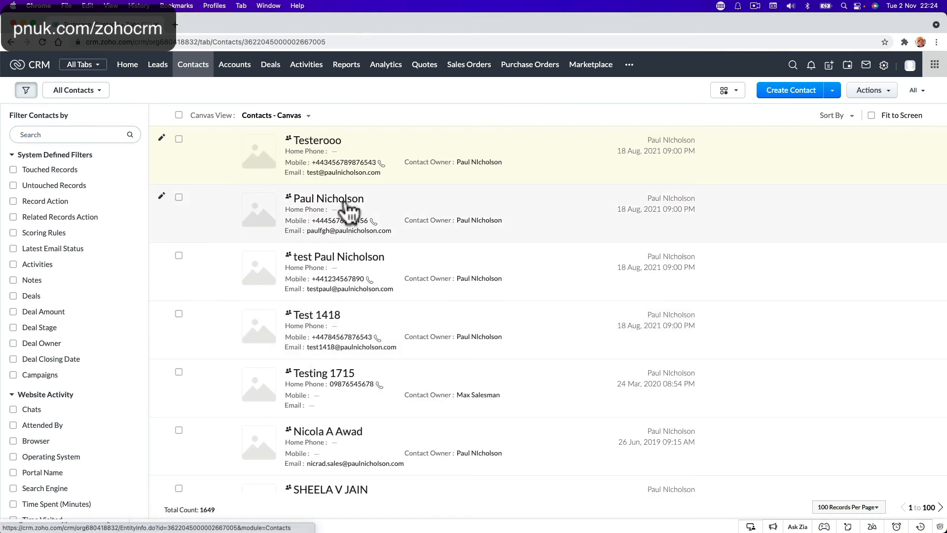
scroll(348, 212, down, 4)
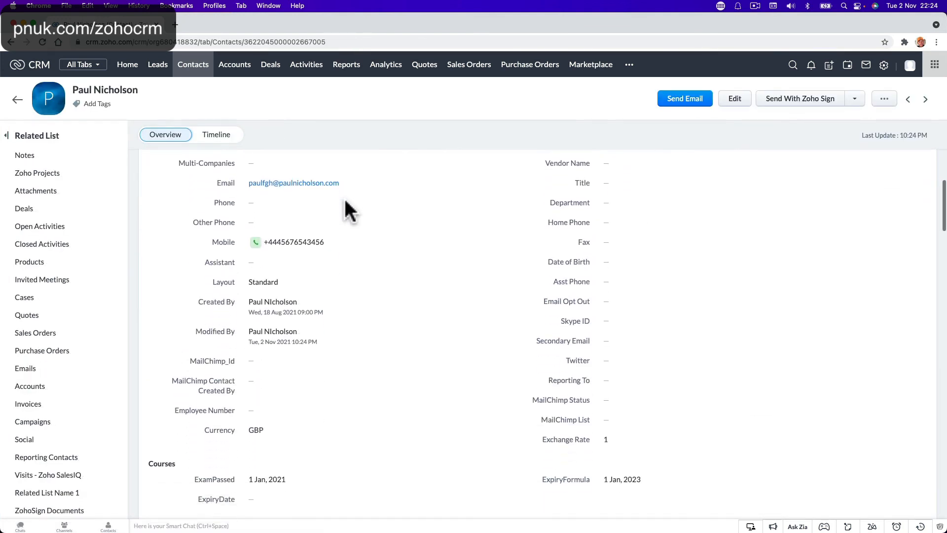
scroll(349, 211, down, 2)
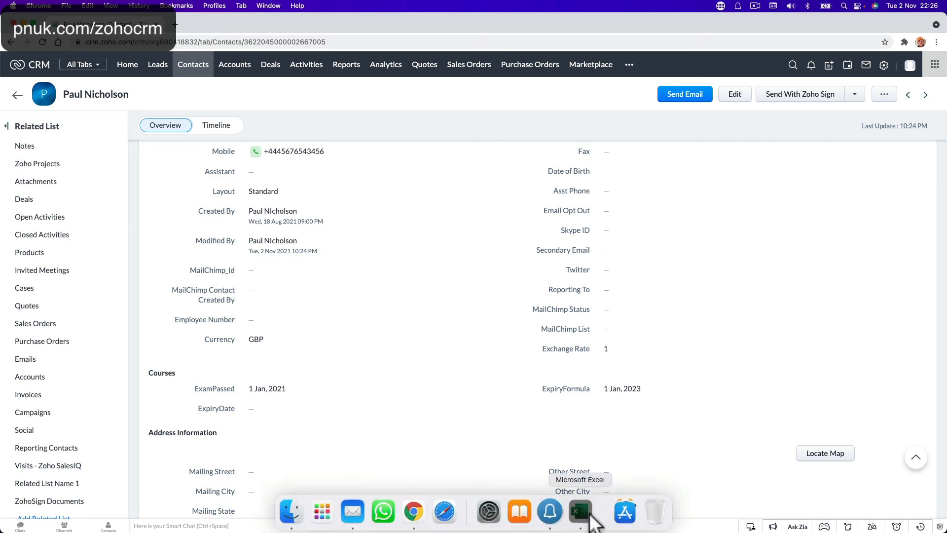
click(598, 514)
double_click(589, 246)
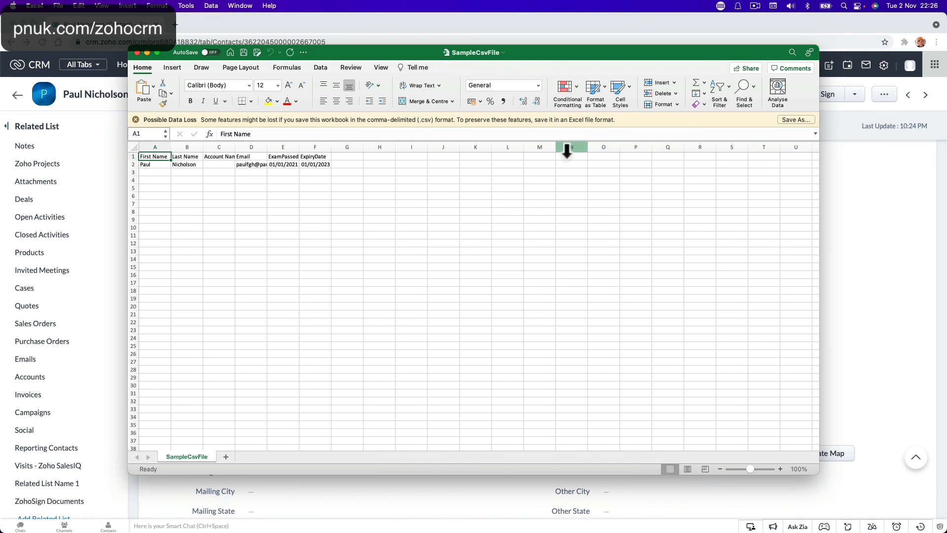
click(135, 54)
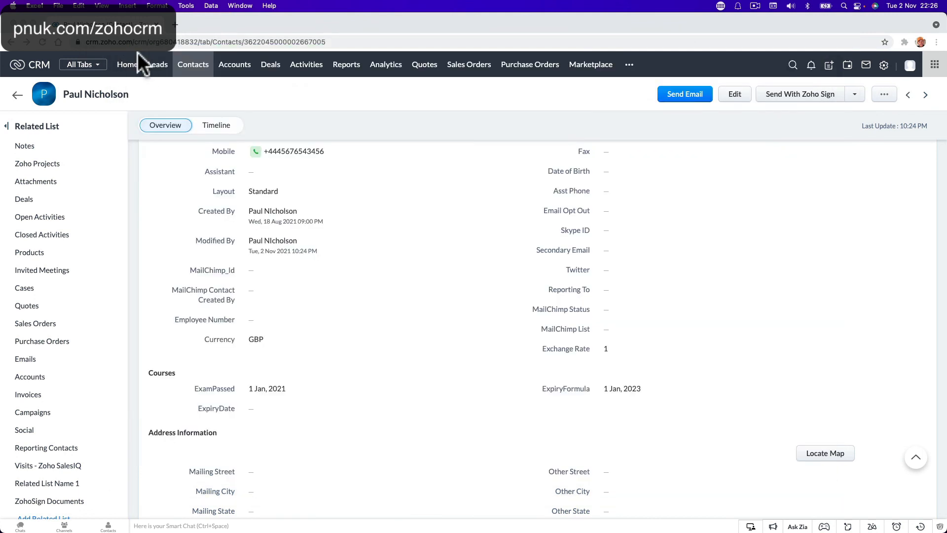
Step: Open the ExpiryEmail workflow rule and base its execution on the ExamPassed date field
click(886, 66)
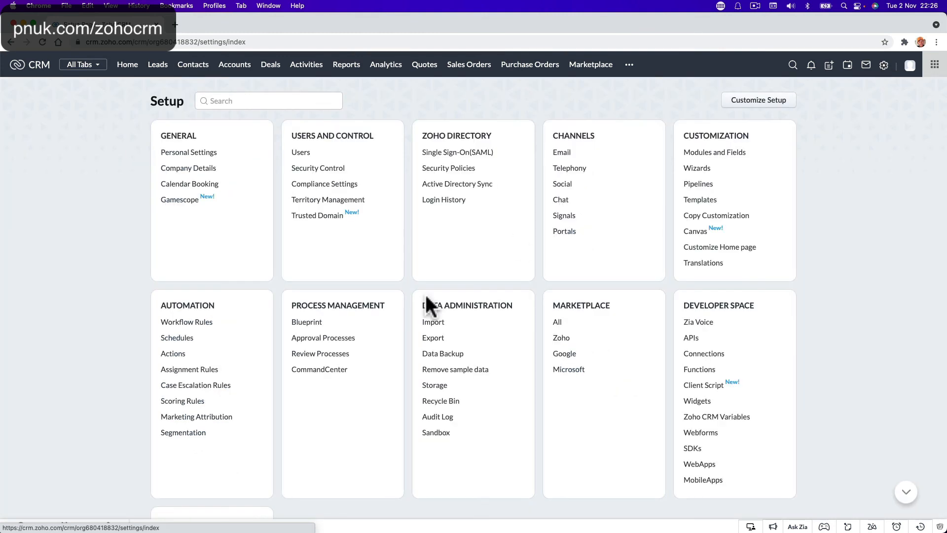
click(200, 322)
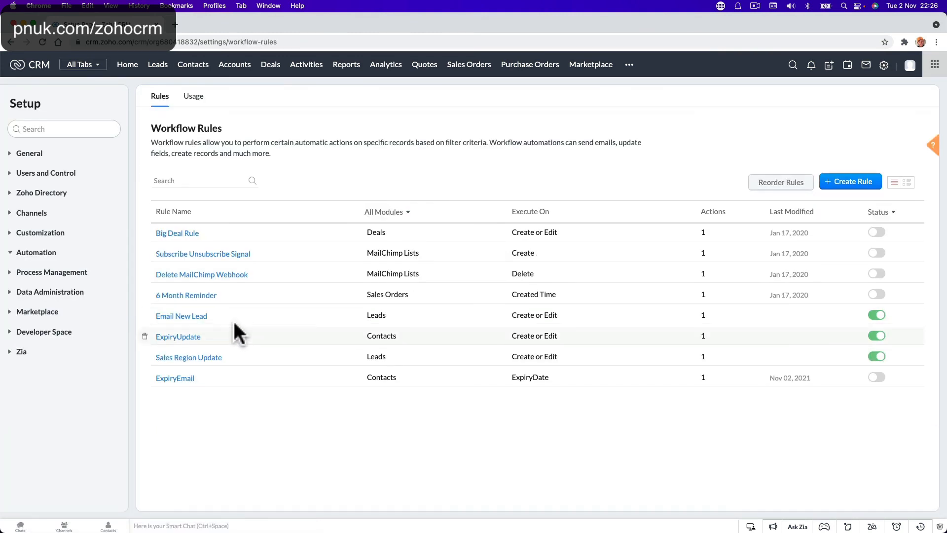
click(181, 379)
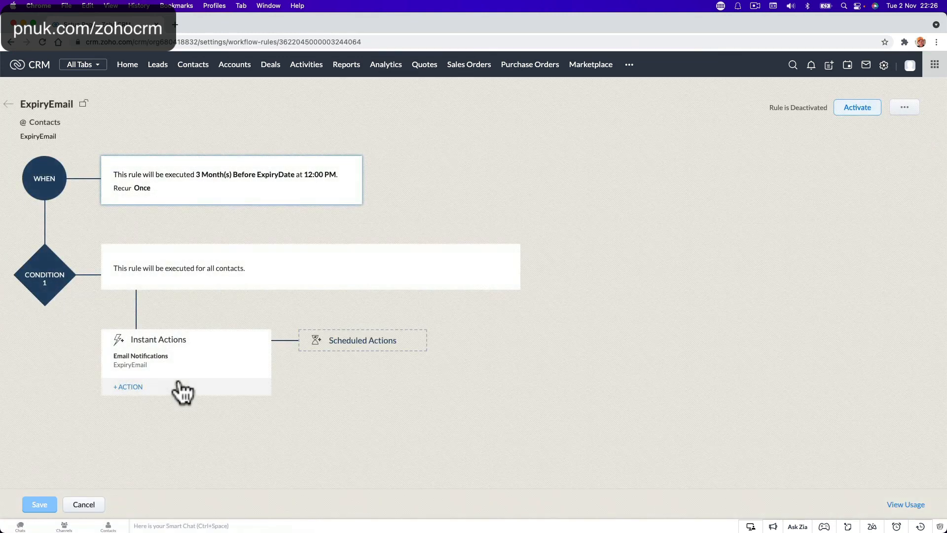
click(347, 169)
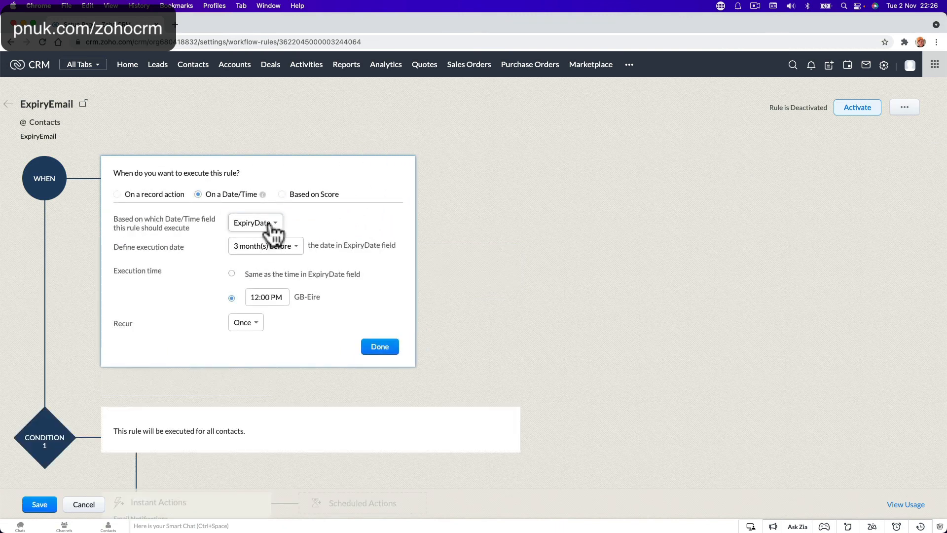
click(273, 224)
click(273, 154)
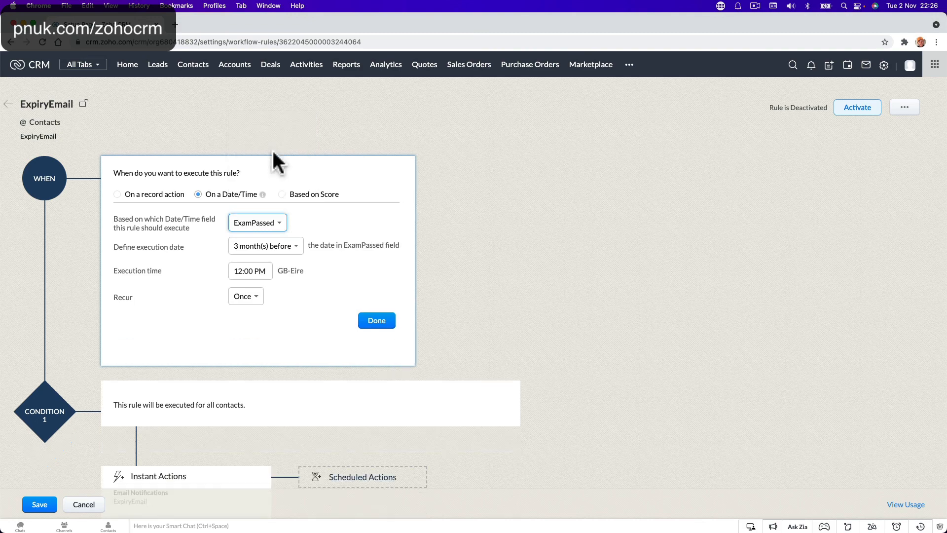
Step: Set a custom execution date of 24 month(s) after ExamPassed
click(289, 247)
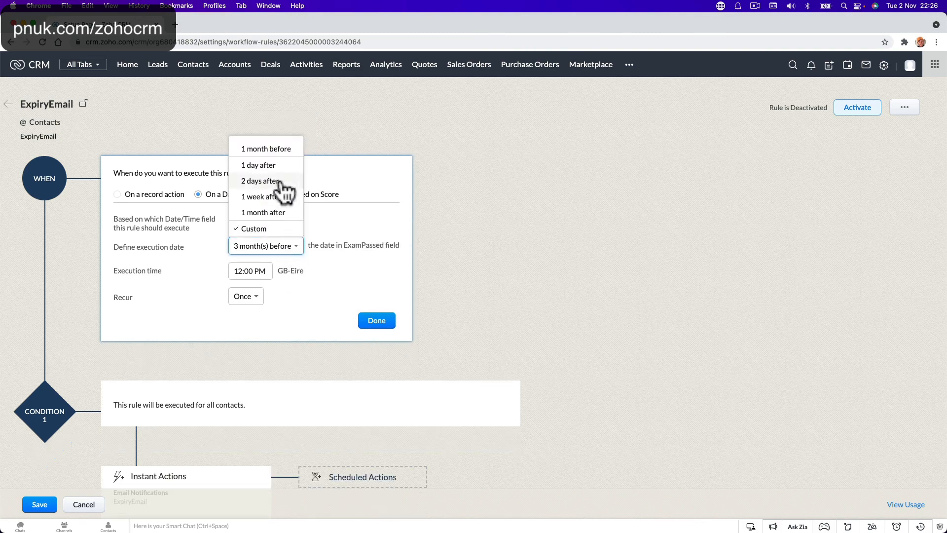
click(269, 230)
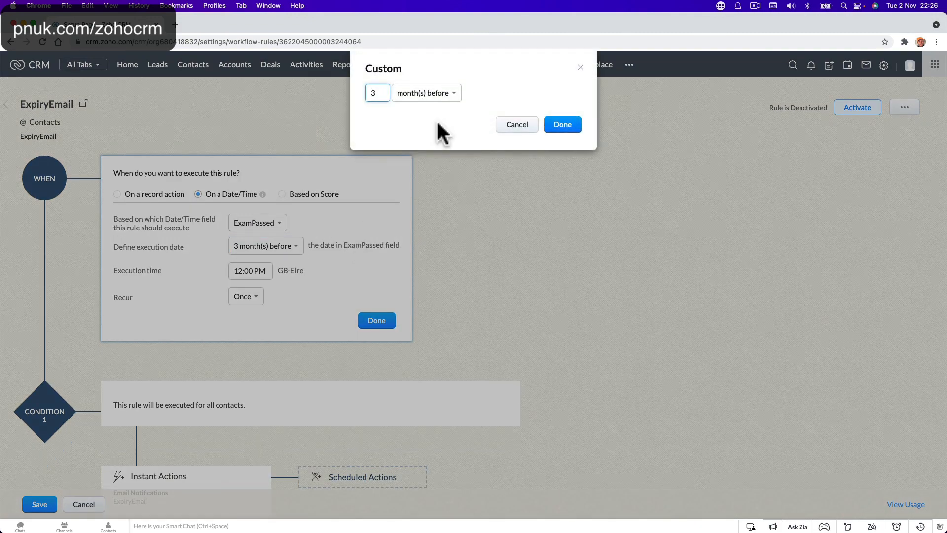
double_click(383, 89)
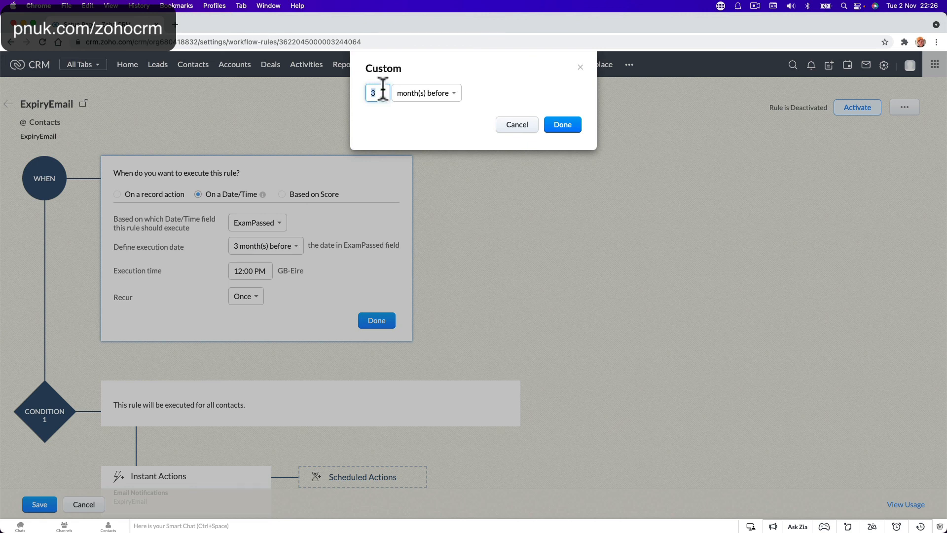
text(2)
click(436, 94)
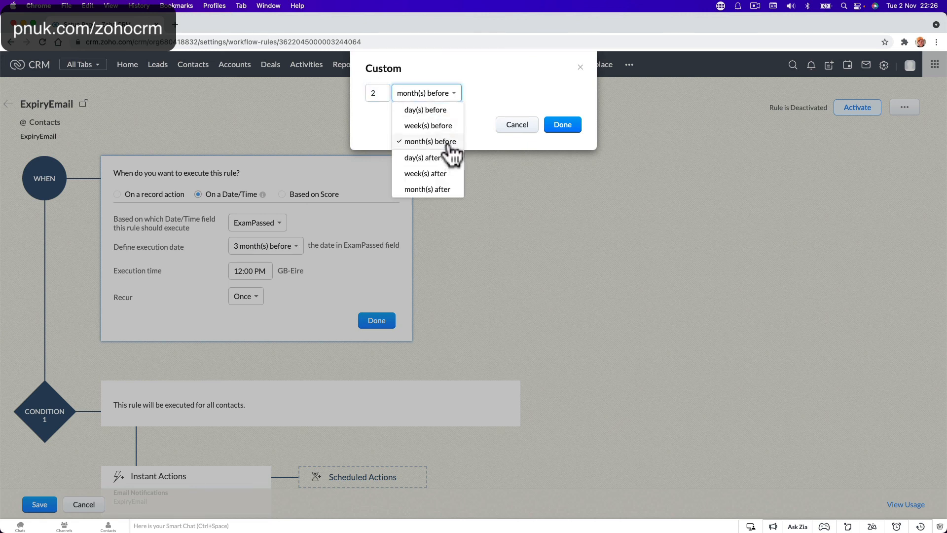
click(371, 93)
text(4)
click(447, 94)
click(445, 189)
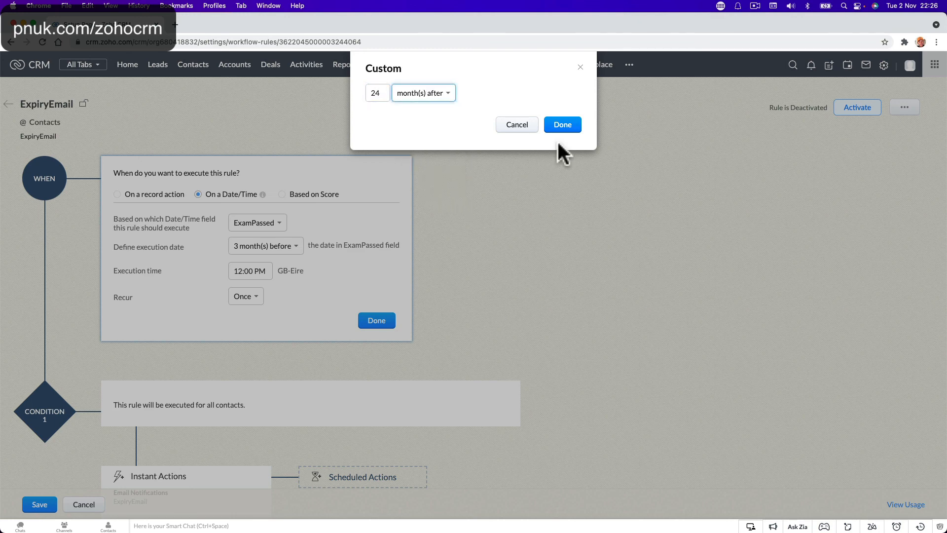
click(561, 127)
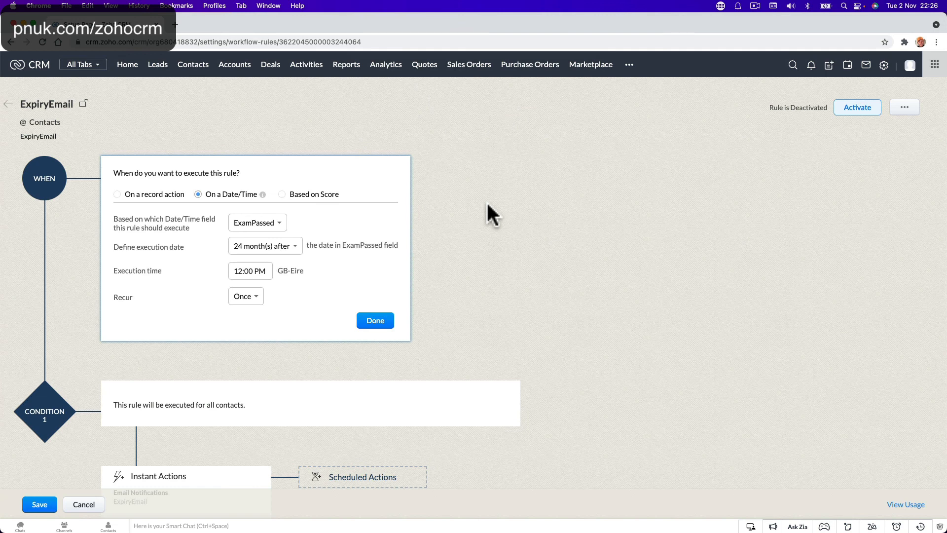